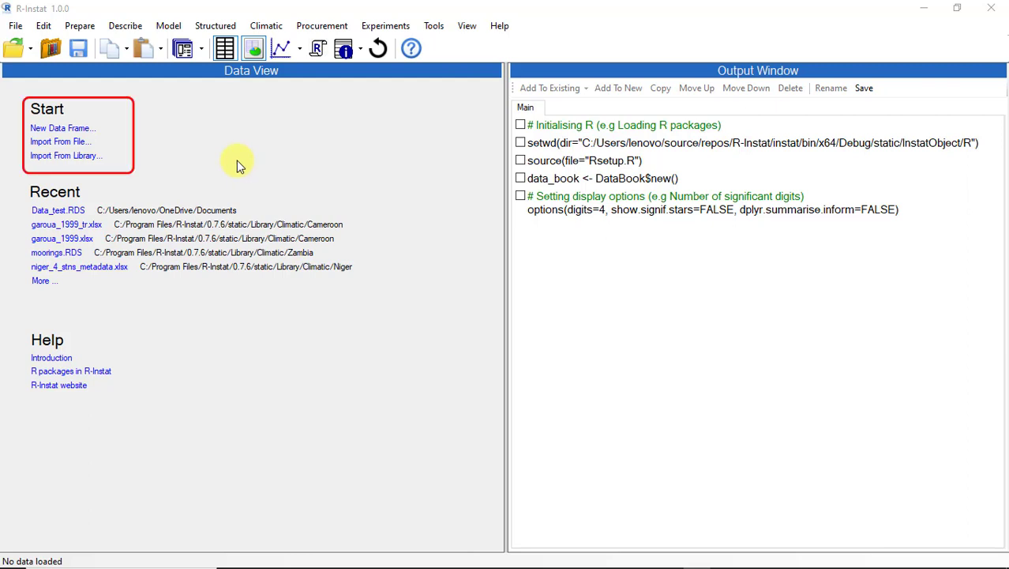
Create a new data frame named data with the default 2 columns (x1, x2) and 10 rows.
{"action": "left_click", "coordinate": [72, 128]}
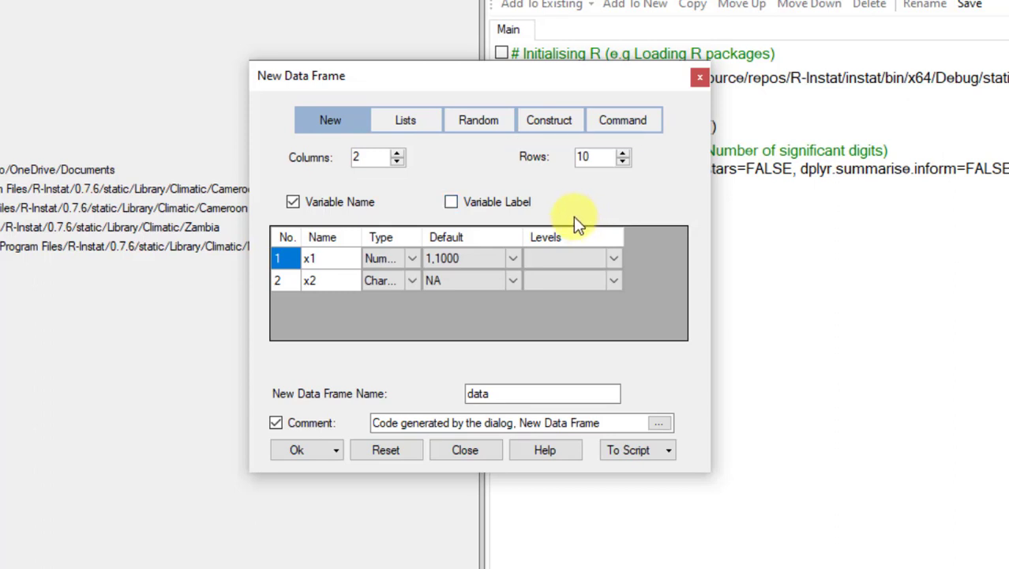
{"action": "left_click", "coordinate": [299, 452]}
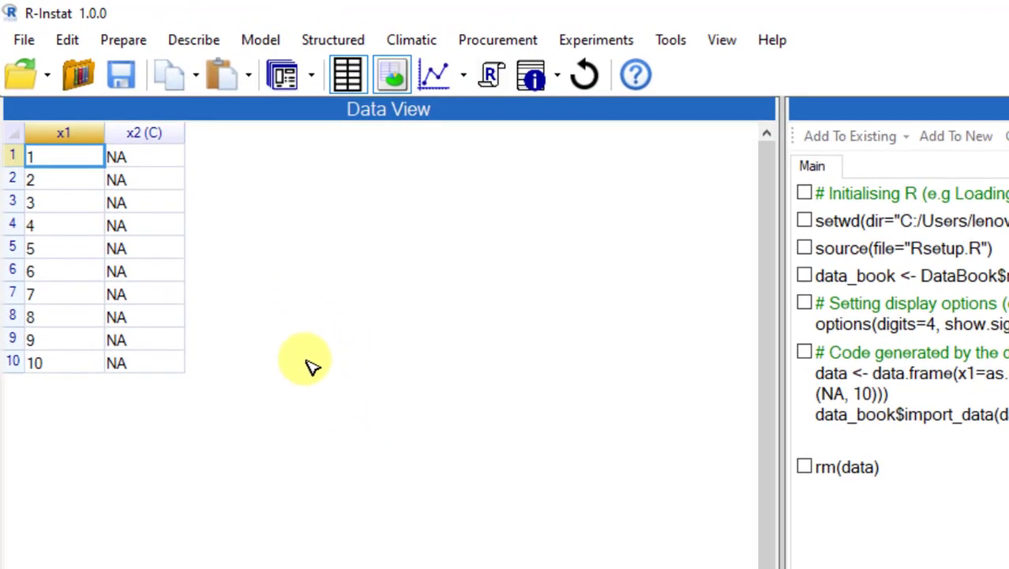
Enter 2, 6 and 10 in rows 1 to 3 of column x2.
{"action": "left_click", "coordinate": [156, 158]}
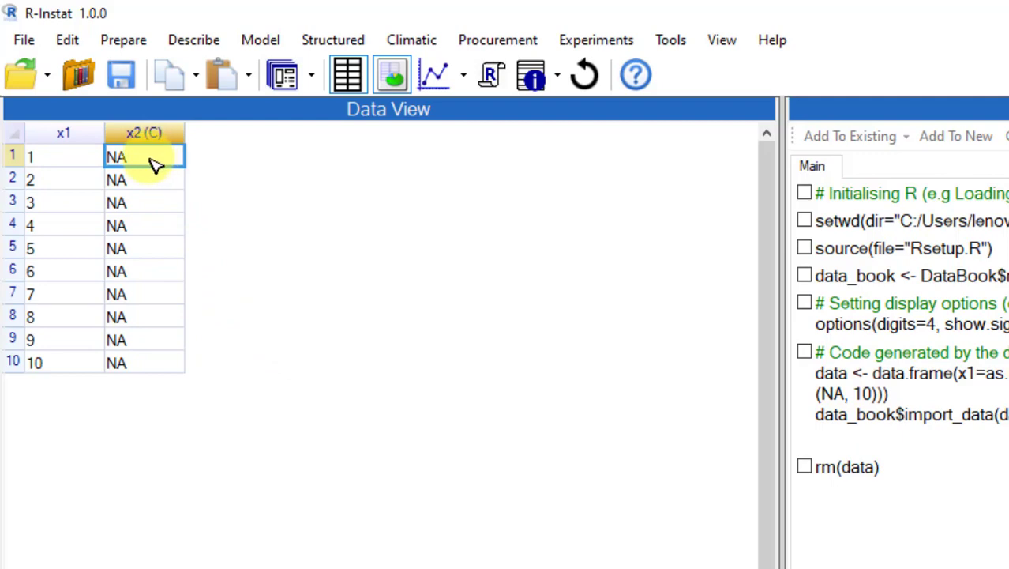
{"action": "type", "text": "2"}
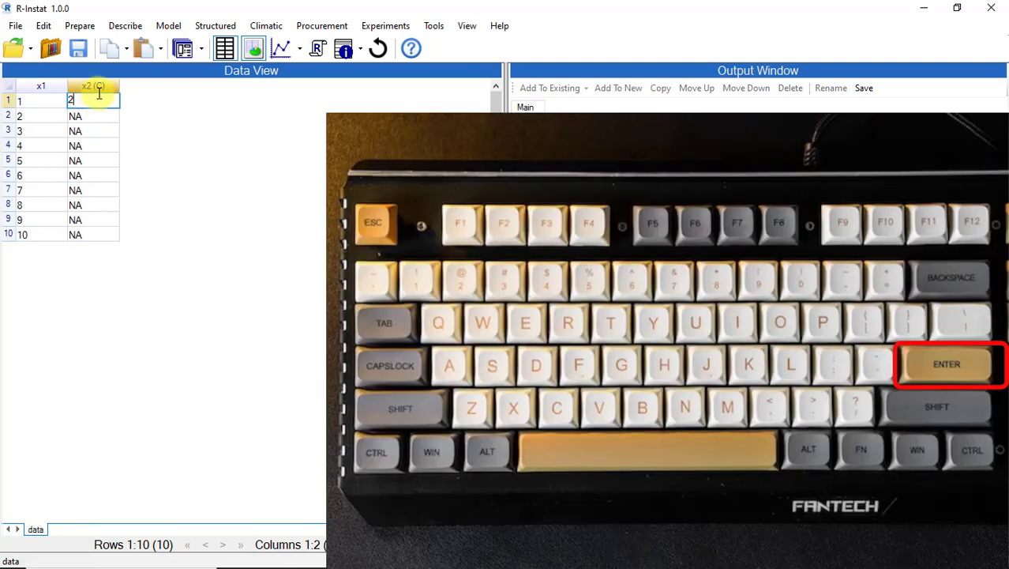
{"action": "key", "text": "Return"}
{"action": "type", "text": "6"}
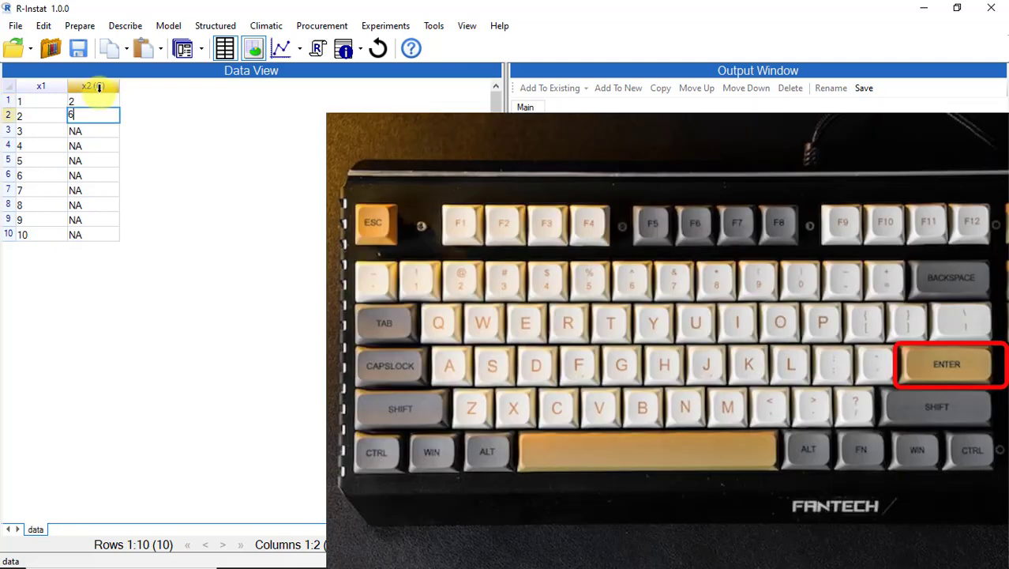
{"action": "key", "text": "Return"}
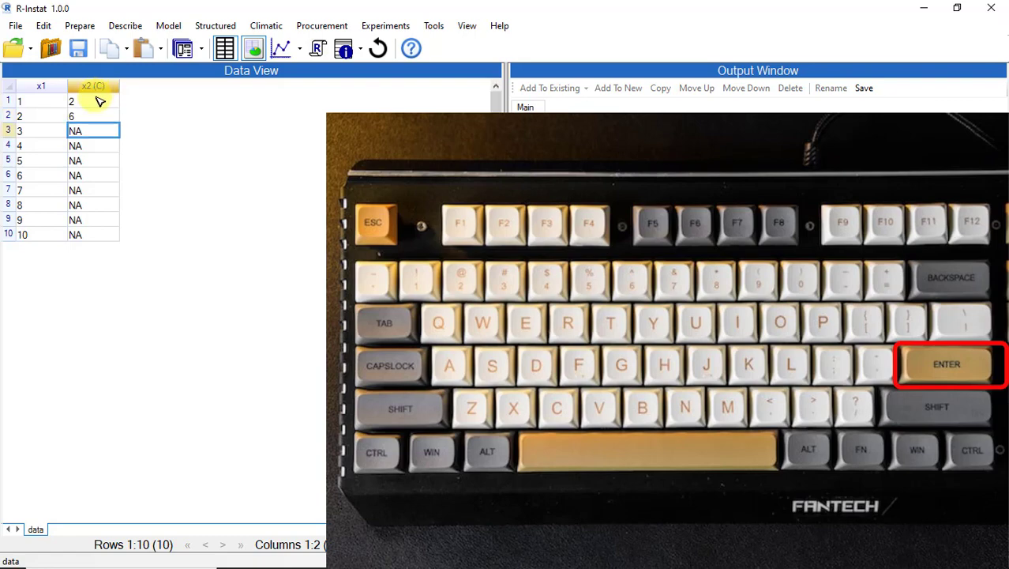
{"action": "type", "text": "10"}
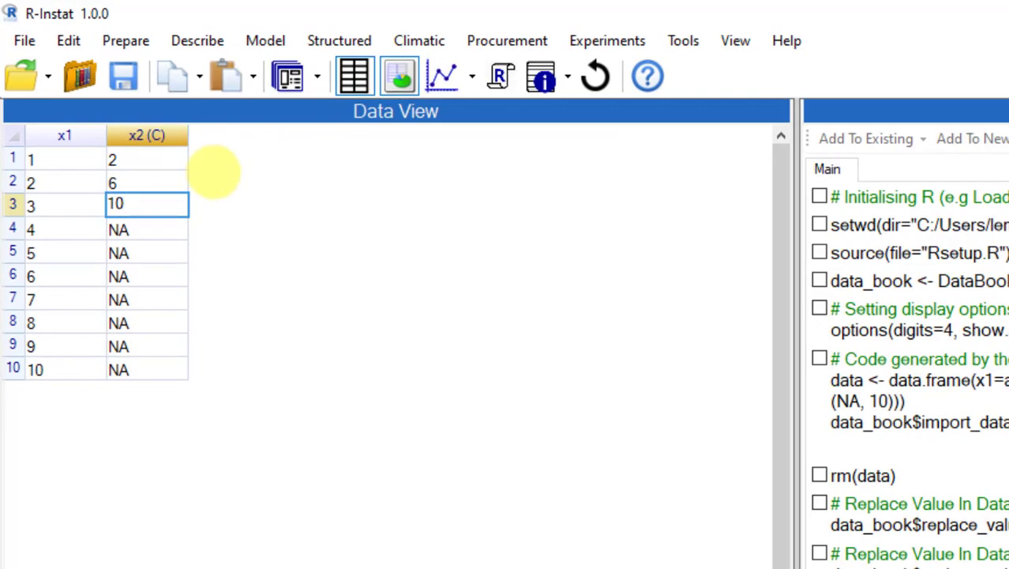
{"action": "key", "text": "Return"}
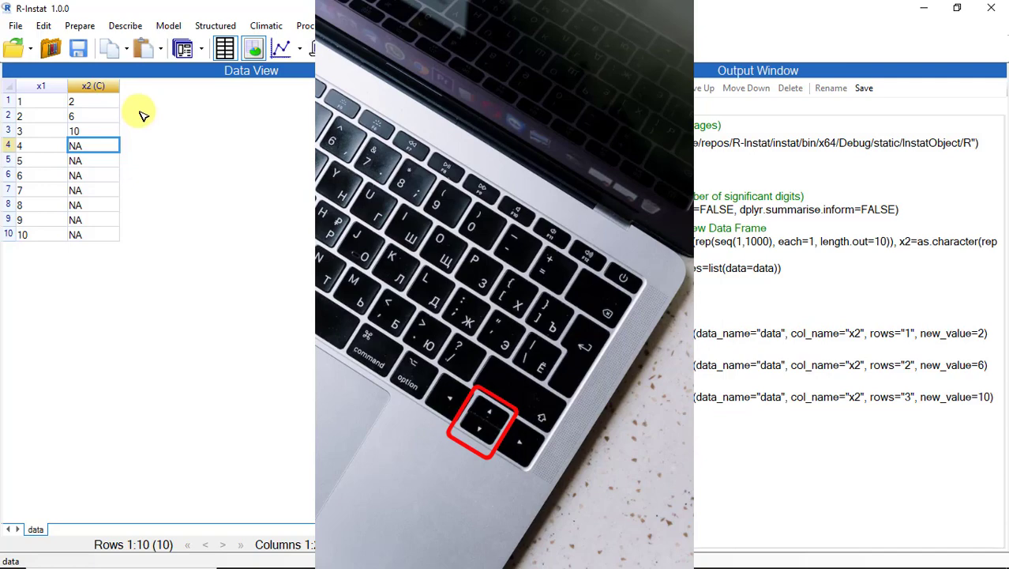
Enter 14, 22, 16 and 9 in rows 4 to 7 of column x2.
{"action": "type", "text": "14"}
{"action": "left_click", "coordinate": [94, 161]}
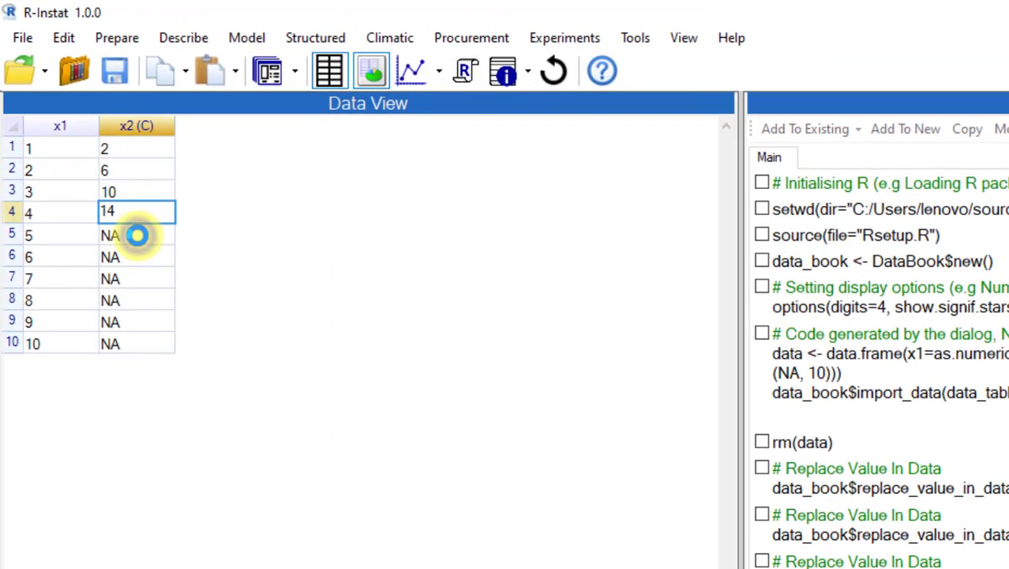
{"action": "type", "text": "22"}
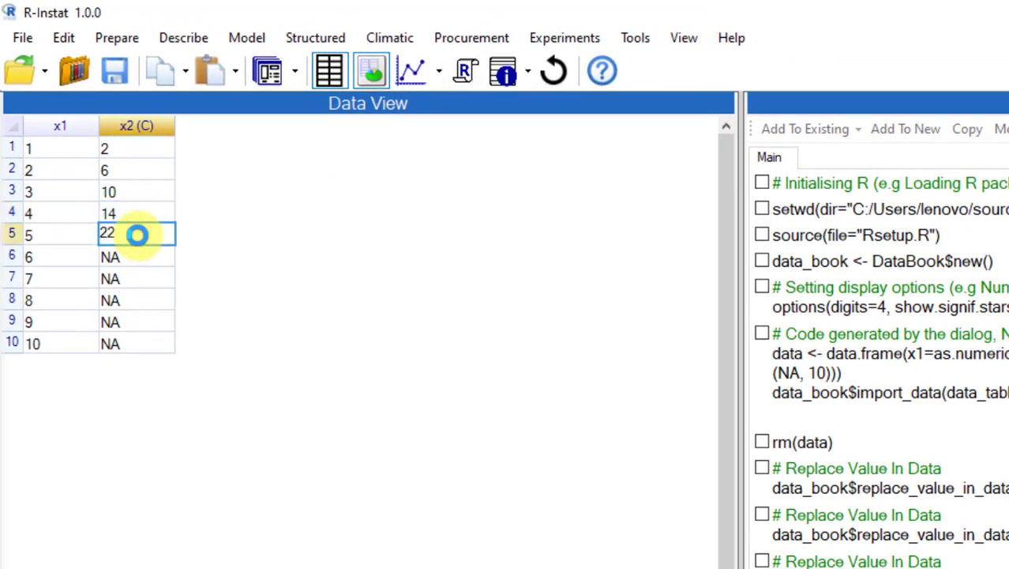
{"action": "key", "text": "Return"}
{"action": "type", "text": "16"}
{"action": "key", "text": "Return"}
{"action": "type", "text": "9"}
{"action": "key", "text": "Return"}
Replace the NA values in rows 8 to 10 of column x2 with 4, 2 and -5.
{"action": "key", "text": "BackSpace"}
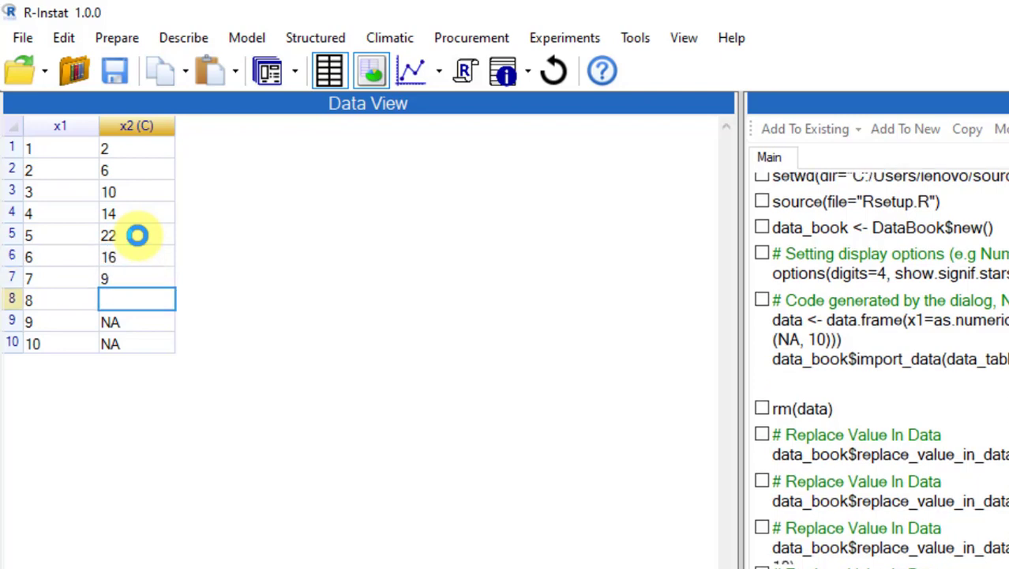
{"action": "type", "text": "4"}
{"action": "key", "text": "Return"}
{"action": "key", "text": "BackSpace"}
{"action": "type", "text": "2"}
{"action": "key", "text": "Return"}
{"action": "key", "text": "BackSpace"}
{"action": "type", "text": "-5"}
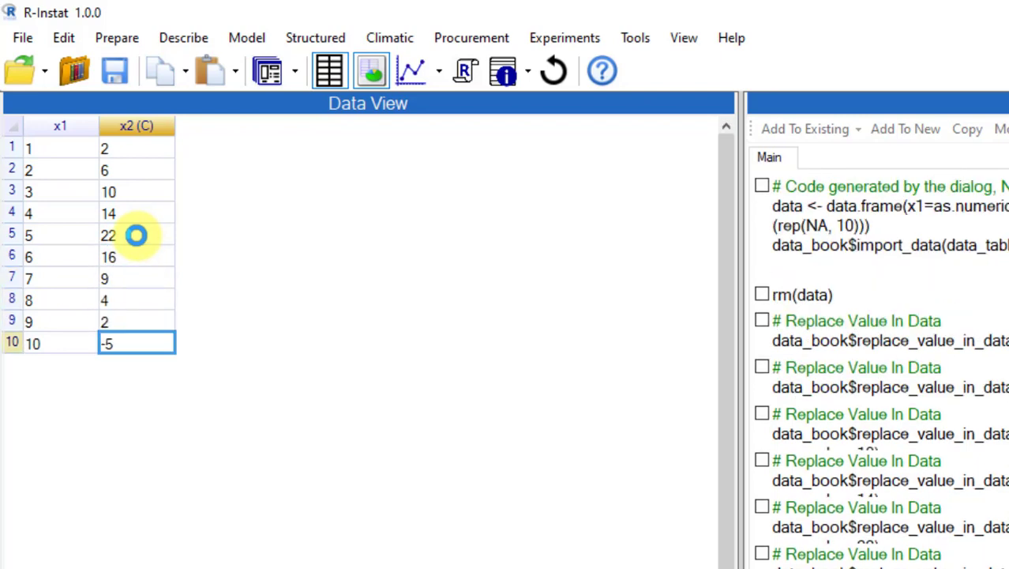
Clear the value in row 9 of column x2 and re-enter it as 2.
{"action": "double_click", "coordinate": [124, 322]}
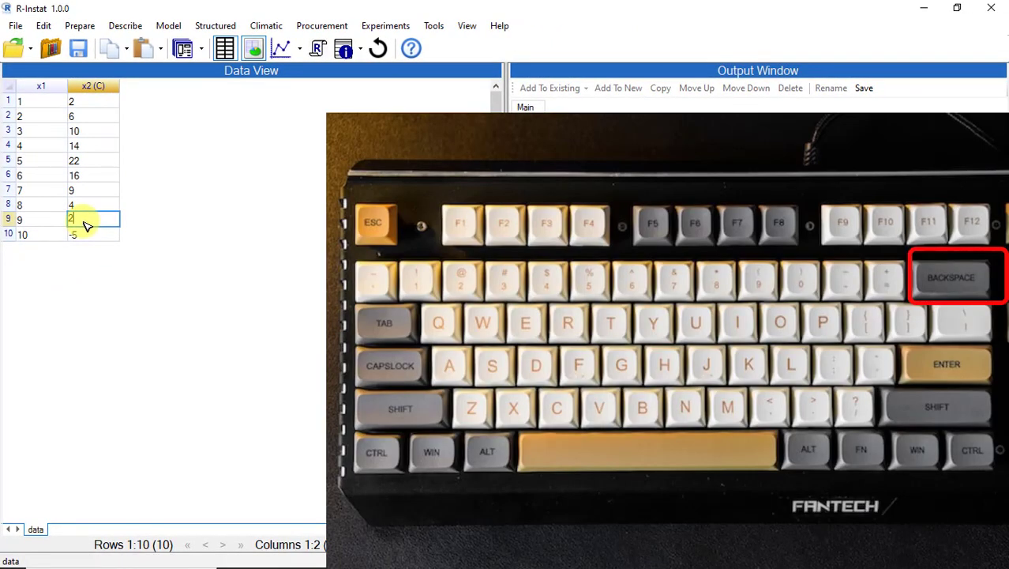
{"action": "key", "text": "BackSpace"}
{"action": "type", "text": "2"}
{"action": "key", "text": "Return"}
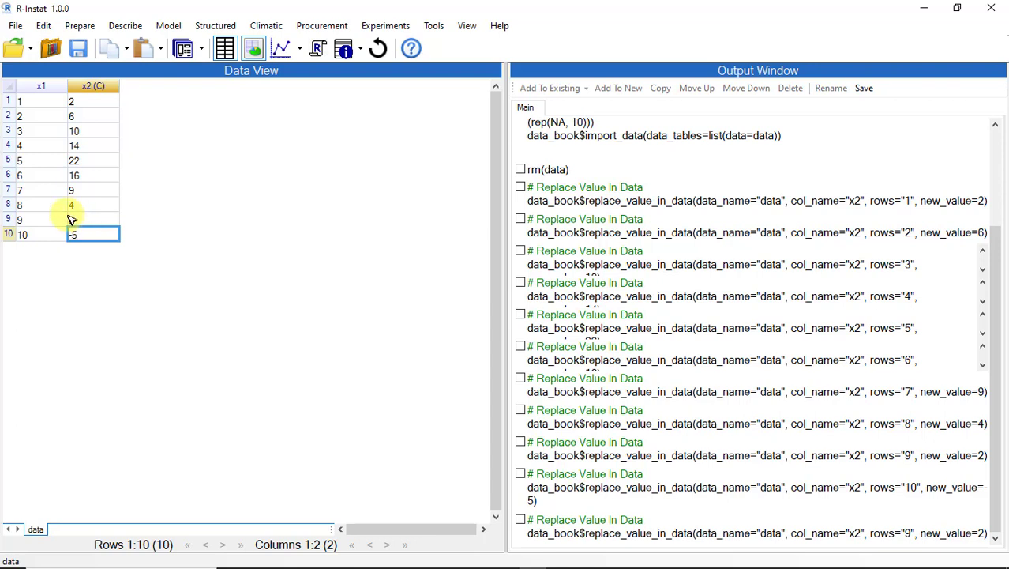
Run a default One Variable Summarise on all variables of the data frame, x1 and x2.
{"action": "left_click", "coordinate": [81, 26]}
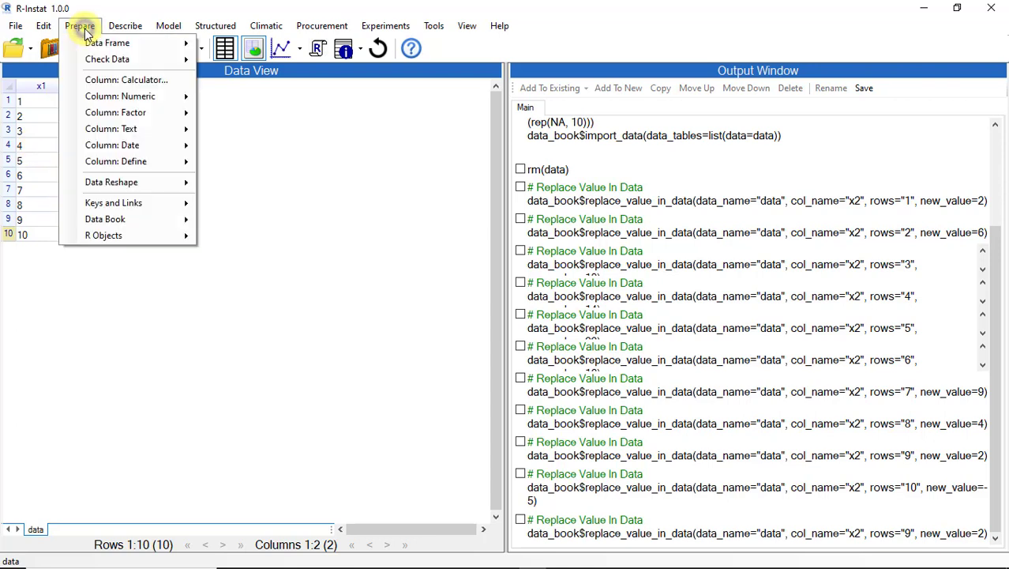
{"action": "mouse_move", "coordinate": [100, 63]}
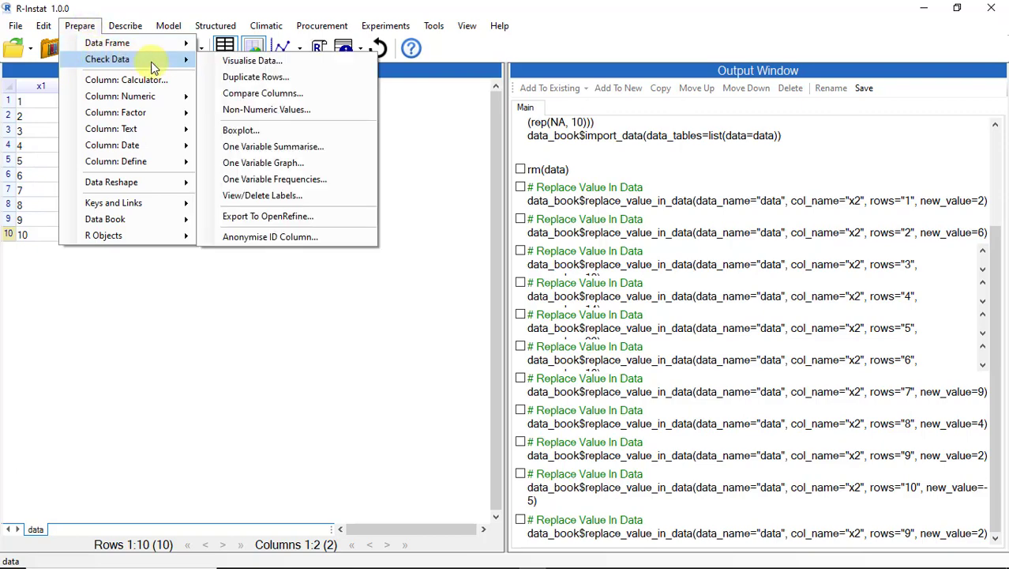
{"action": "left_click", "coordinate": [259, 148]}
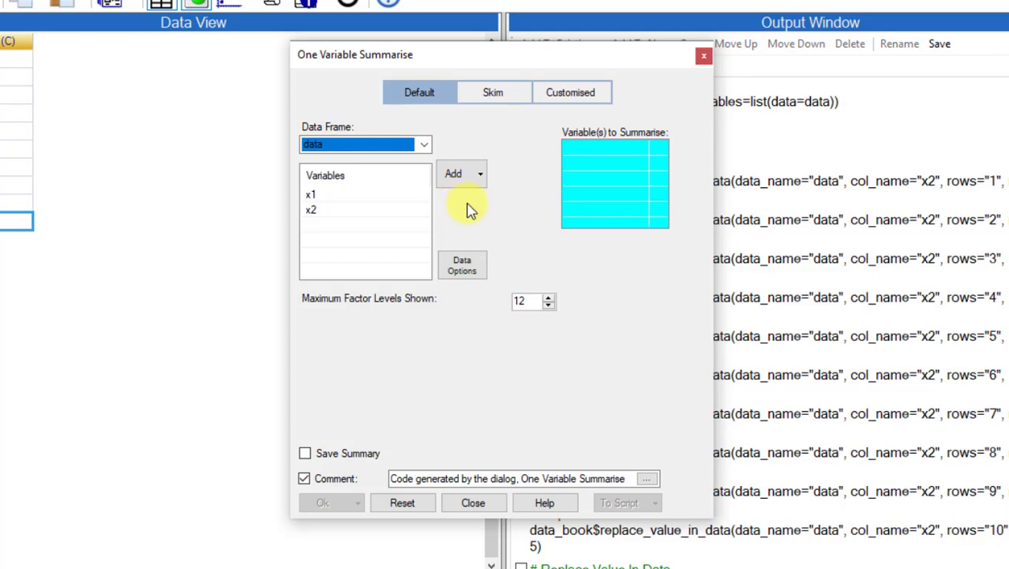
{"action": "left_click", "coordinate": [481, 178]}
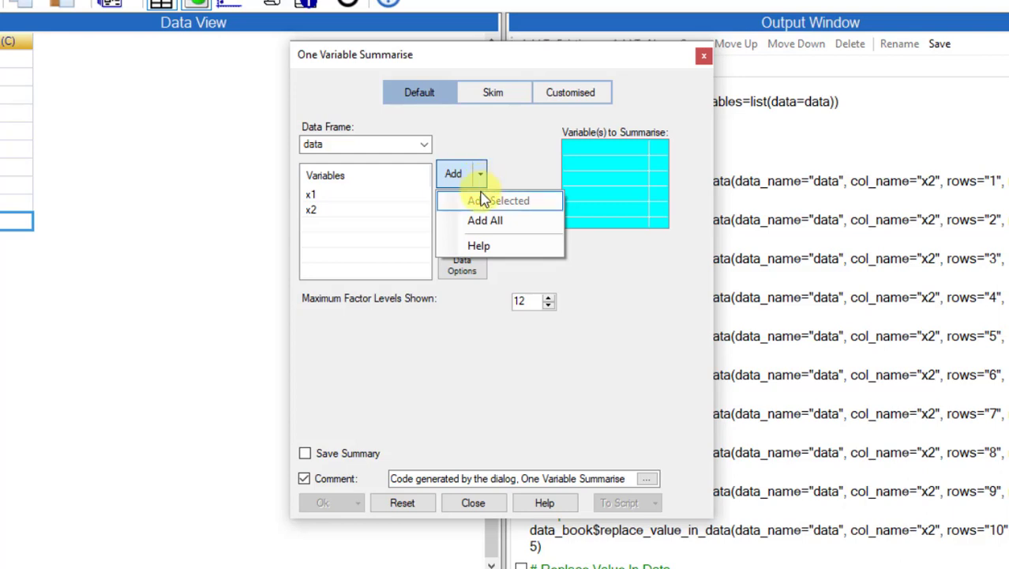
{"action": "left_click", "coordinate": [479, 219]}
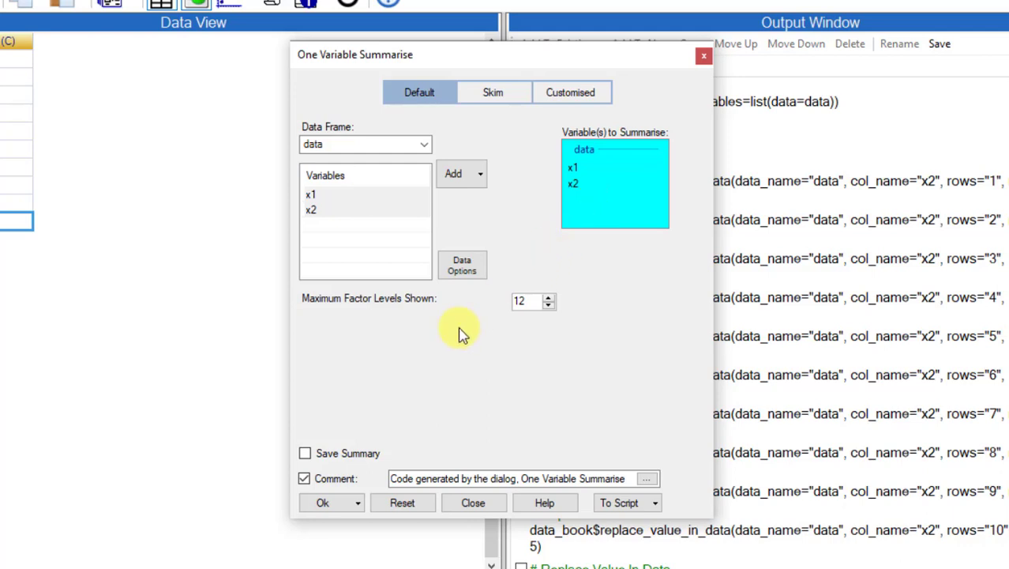
{"action": "left_click", "coordinate": [327, 500]}
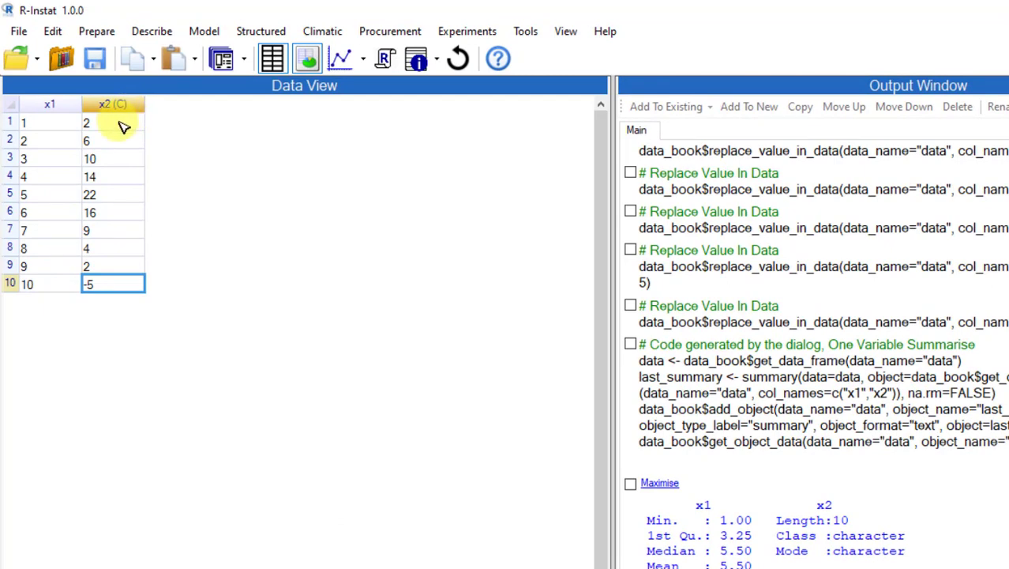
Convert column x2 to numeric and rerun One Variable Summarise on x1 and x2.
{"action": "right_click", "coordinate": [123, 128]}
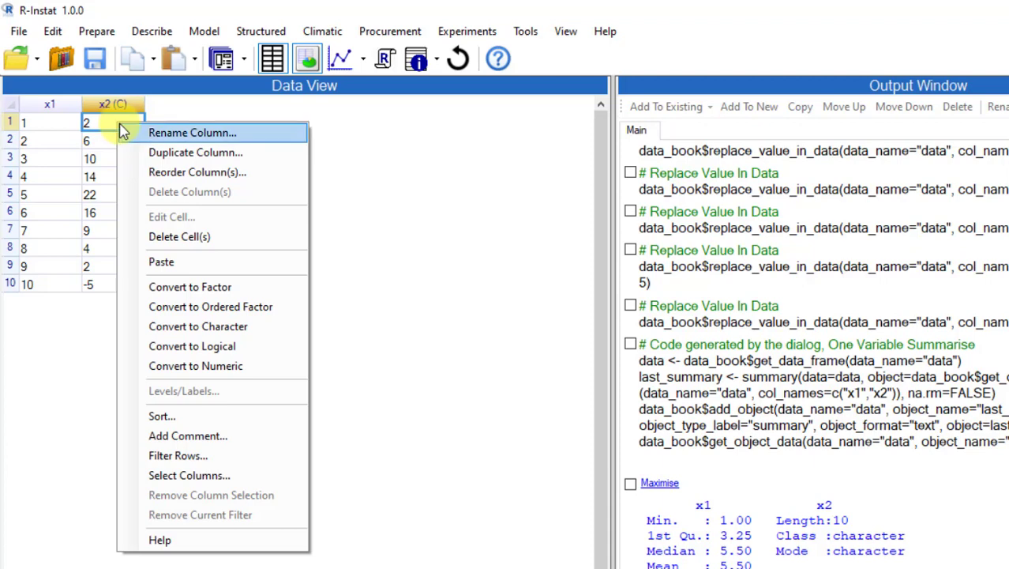
{"action": "left_click", "coordinate": [174, 364]}
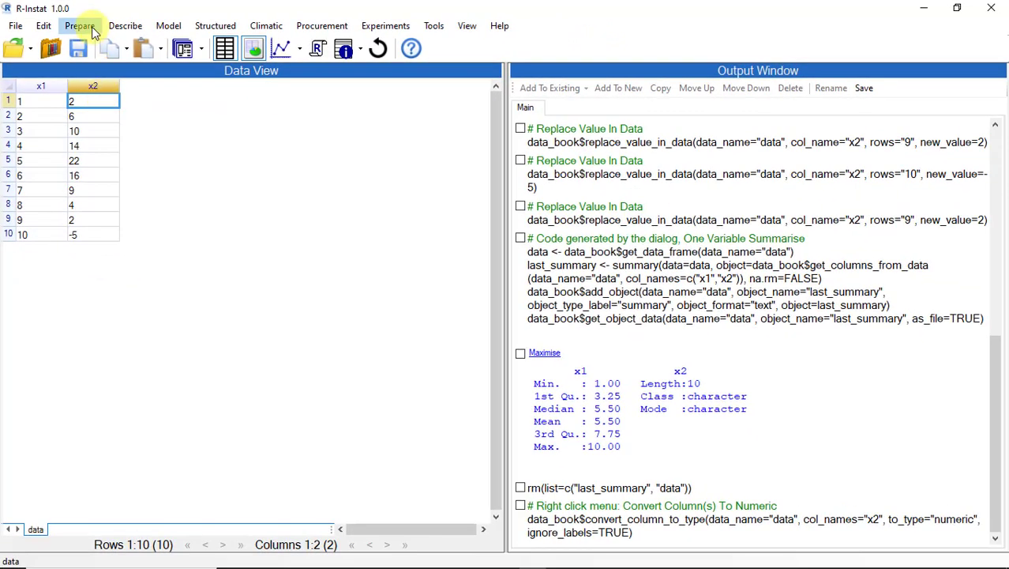
{"action": "left_click", "coordinate": [92, 30]}
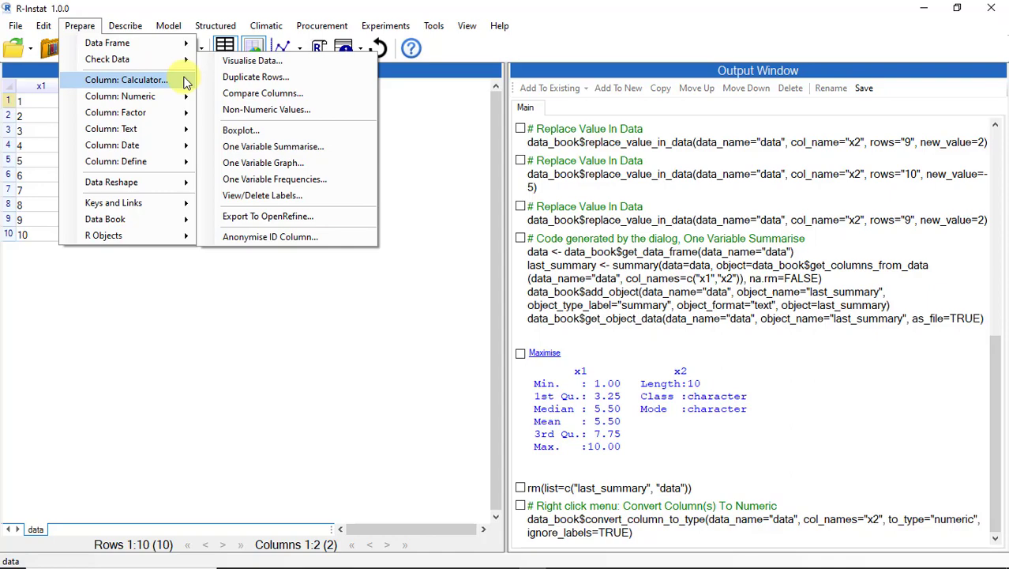
{"action": "left_click", "coordinate": [247, 147]}
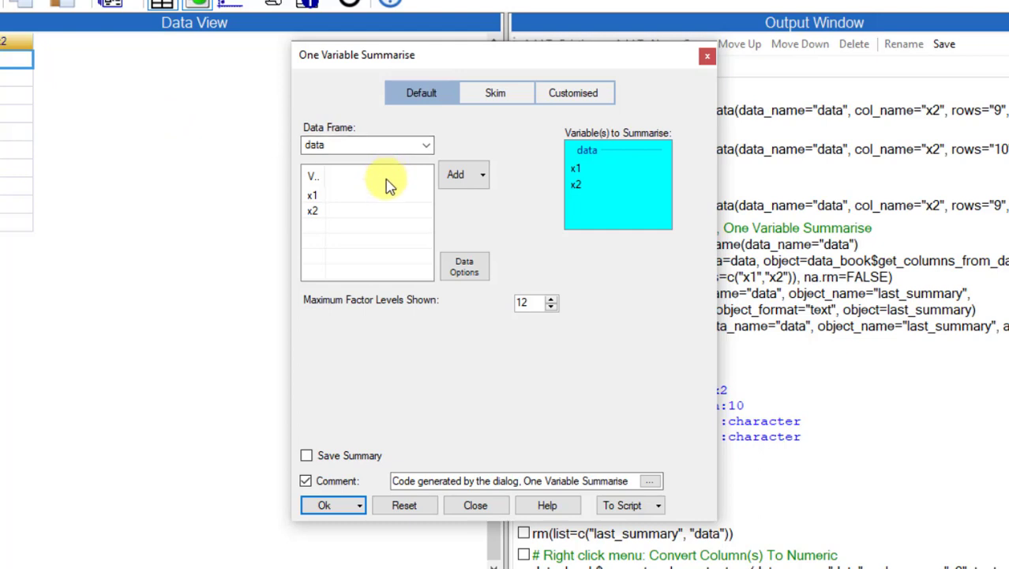
{"action": "left_click", "coordinate": [328, 504]}
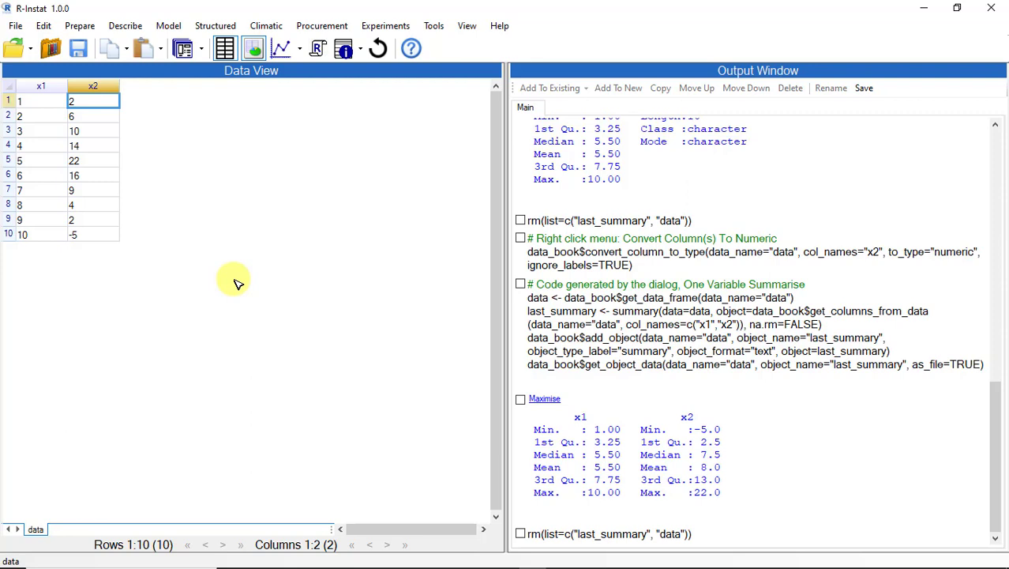
Create a second data frame named data1 with the default 2 columns and 10 rows.
{"action": "left_click", "coordinate": [17, 26]}
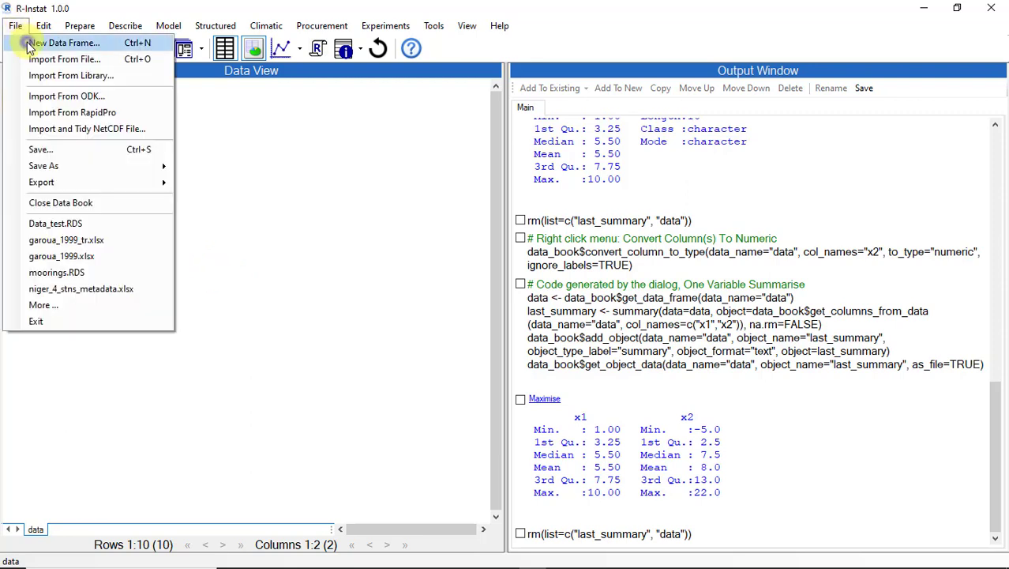
{"action": "left_click", "coordinate": [63, 43]}
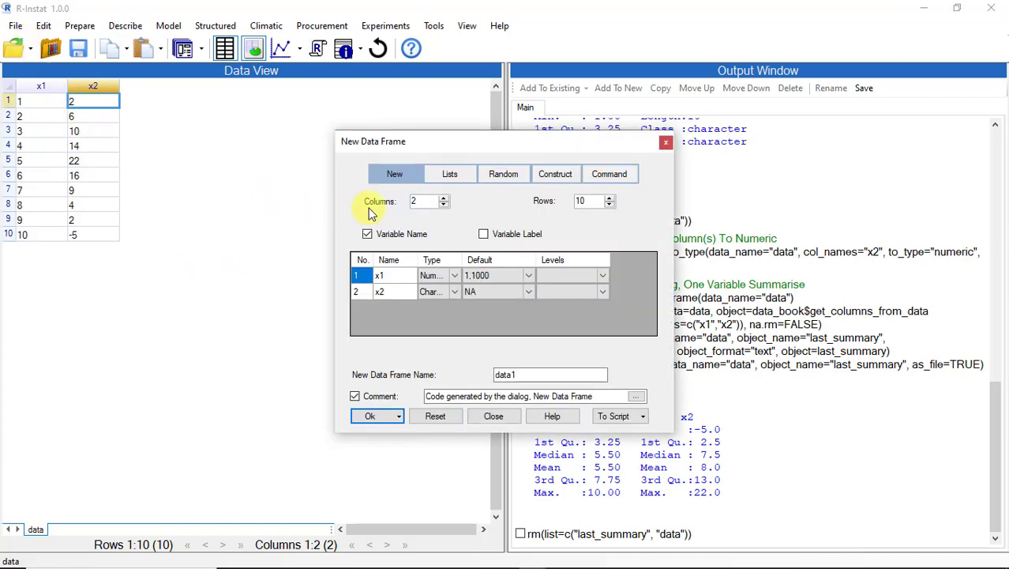
{"action": "left_click", "coordinate": [366, 416]}
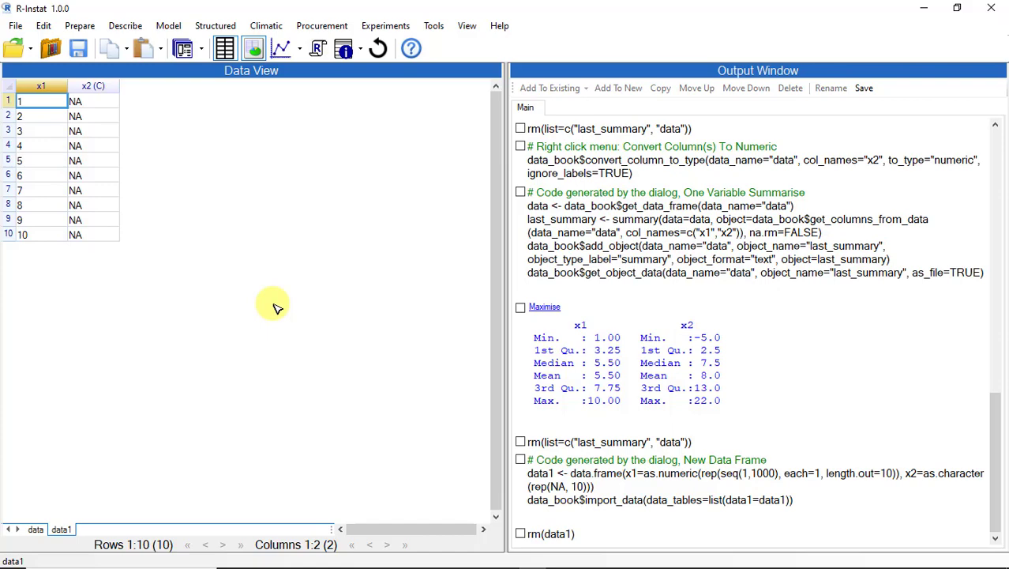
Enter 2 and 6 in rows 1 and 2 of column x2 in data1.
{"action": "left_click", "coordinate": [98, 105]}
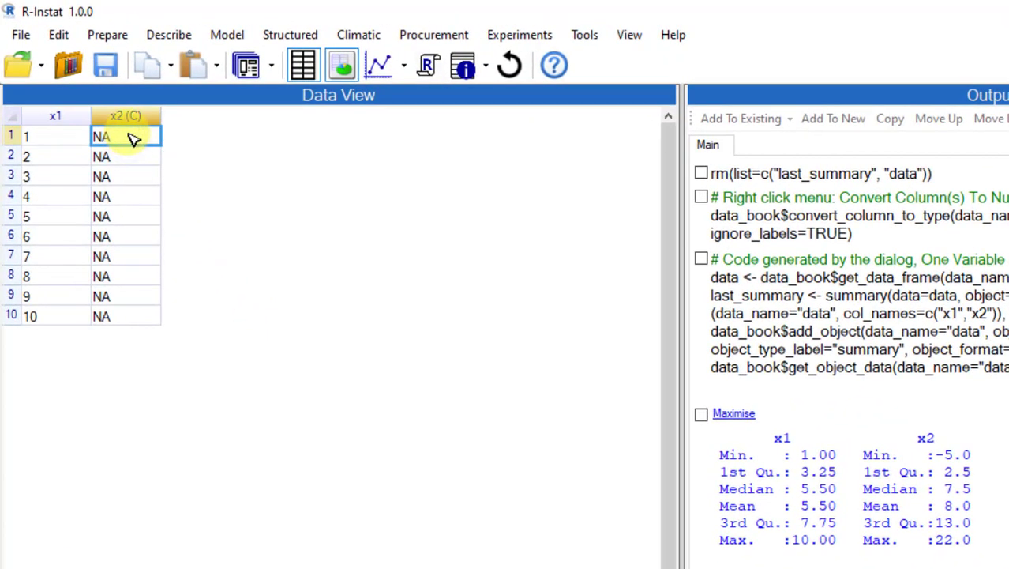
{"action": "type", "text": "2"}
{"action": "key", "text": "BackSpace"}
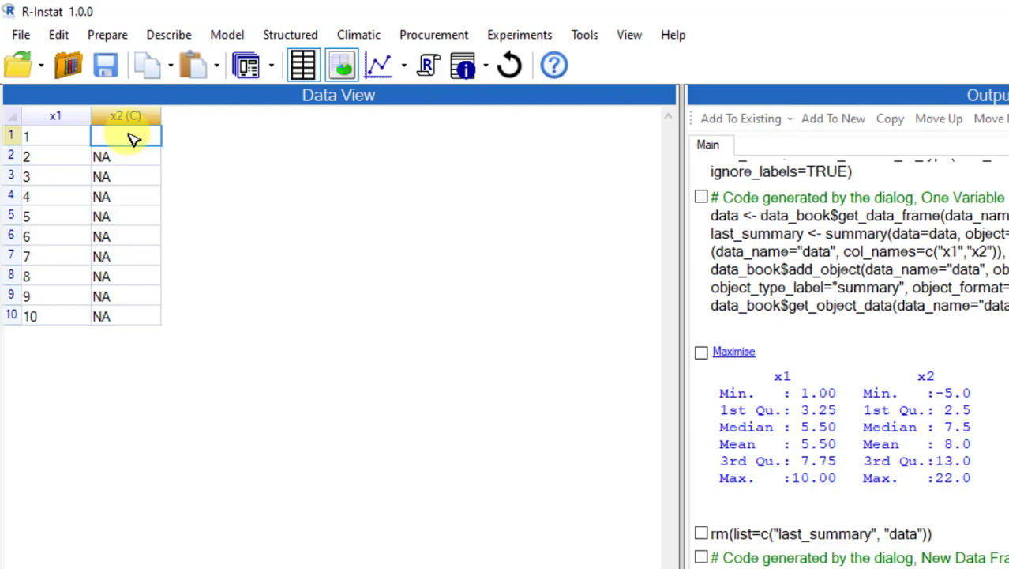
{"action": "type", "text": "2"}
{"action": "key", "text": "Return"}
{"action": "type", "text": "6"}
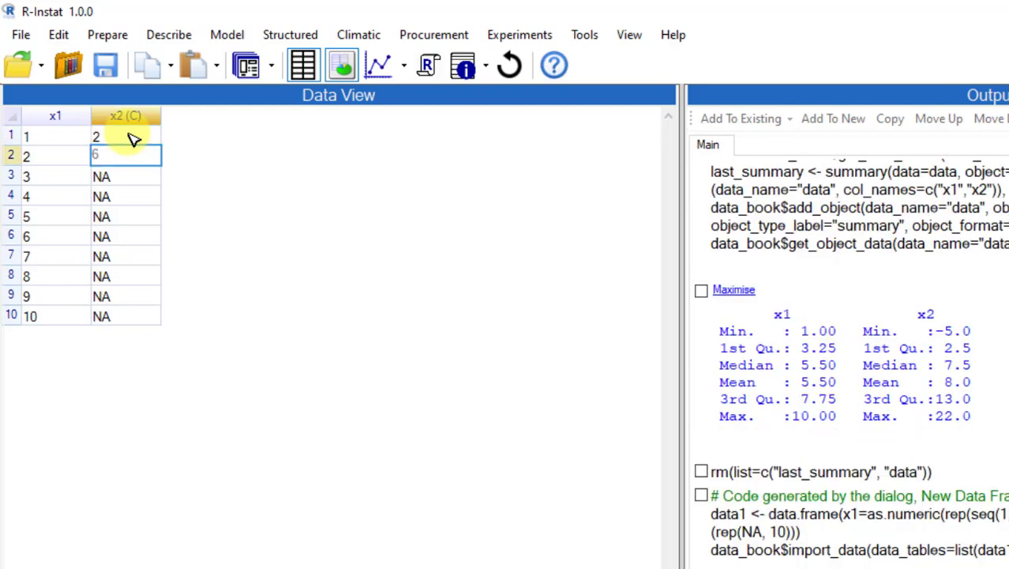
{"action": "key", "text": "Return"}
Enter 1o (with a letter o), 14 and 22 in rows 3 to 5 of column x2 in data1.
{"action": "type", "text": "10"}
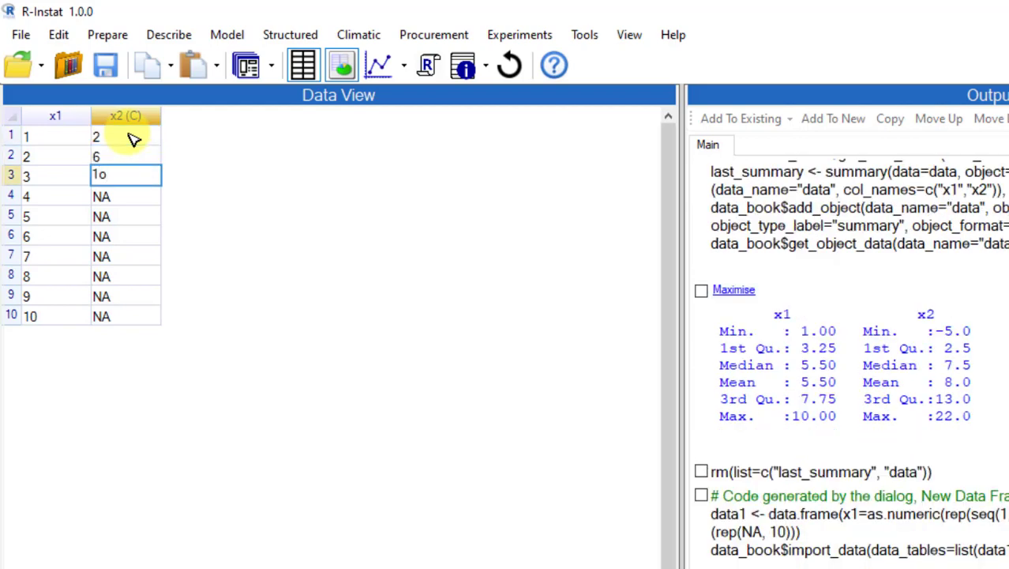
{"action": "key", "text": "Return"}
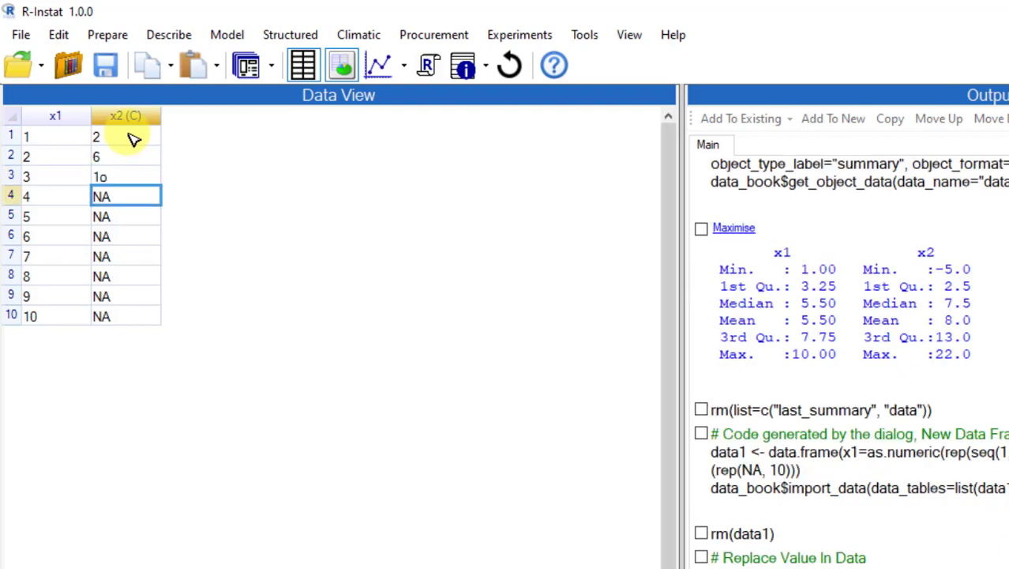
{"action": "type", "text": "14"}
{"action": "key", "text": "Return"}
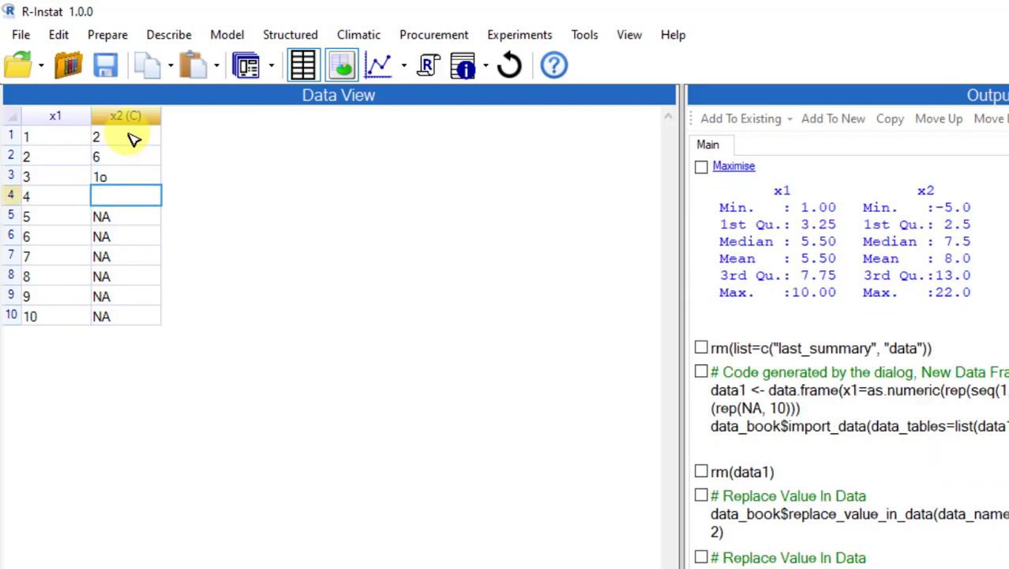
{"action": "type", "text": "22"}
{"action": "key", "text": "Return"}
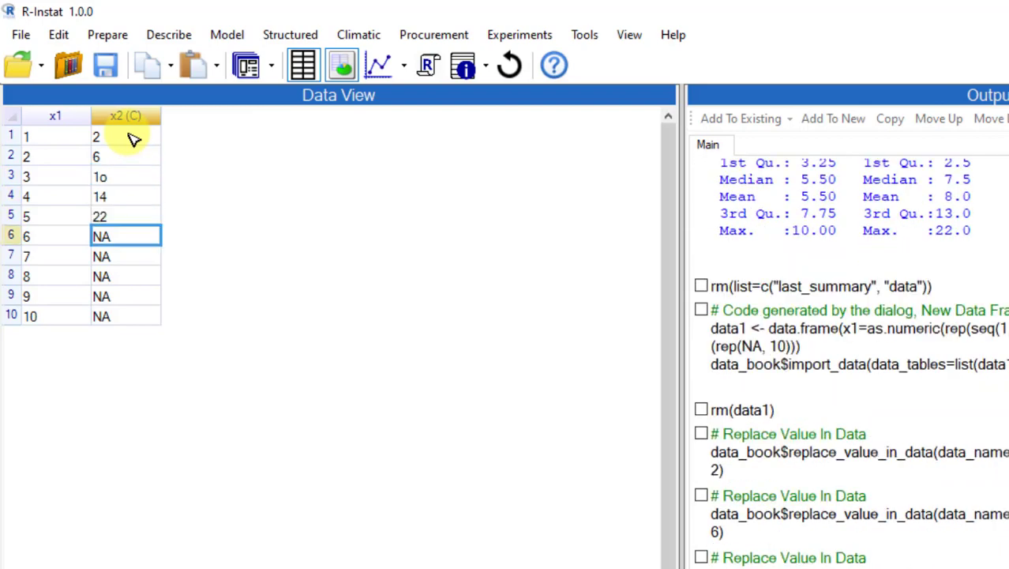
Enter 16, 9, 4, 2 and -5 in rows 6 to 10 of column x2 in data1.
{"action": "type", "text": "16"}
{"action": "key", "text": "Return"}
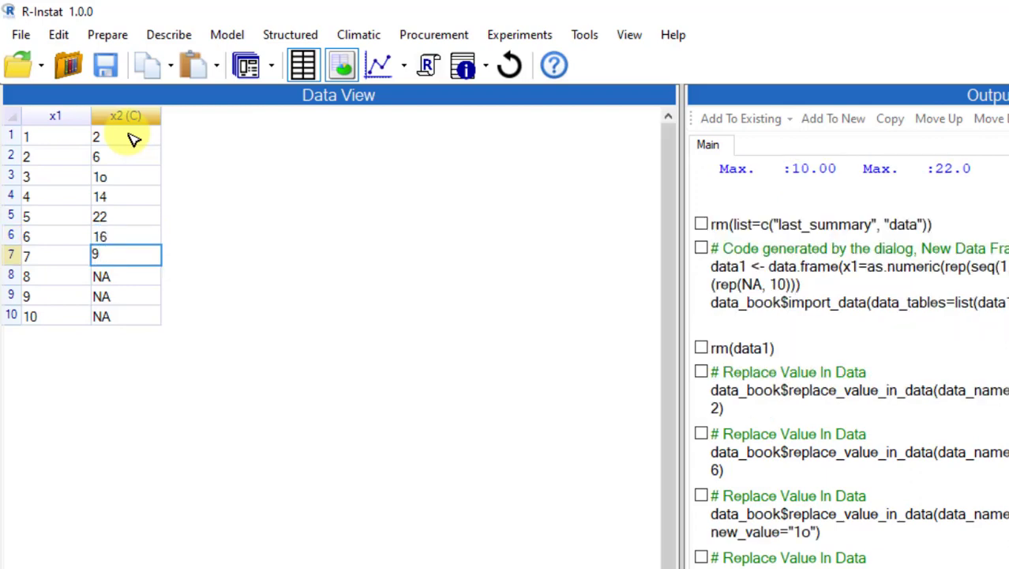
{"action": "type", "text": "9"}
{"action": "key", "text": "Return"}
{"action": "type", "text": "4"}
{"action": "key", "text": "Return"}
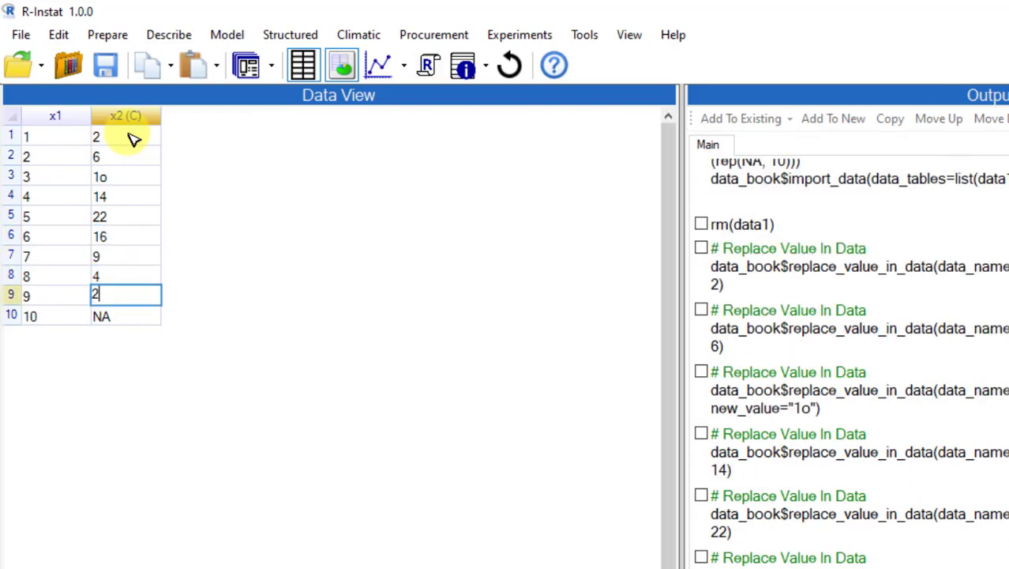
{"action": "type", "text": "2"}
{"action": "key", "text": "Return"}
{"action": "type", "text": "-5"}
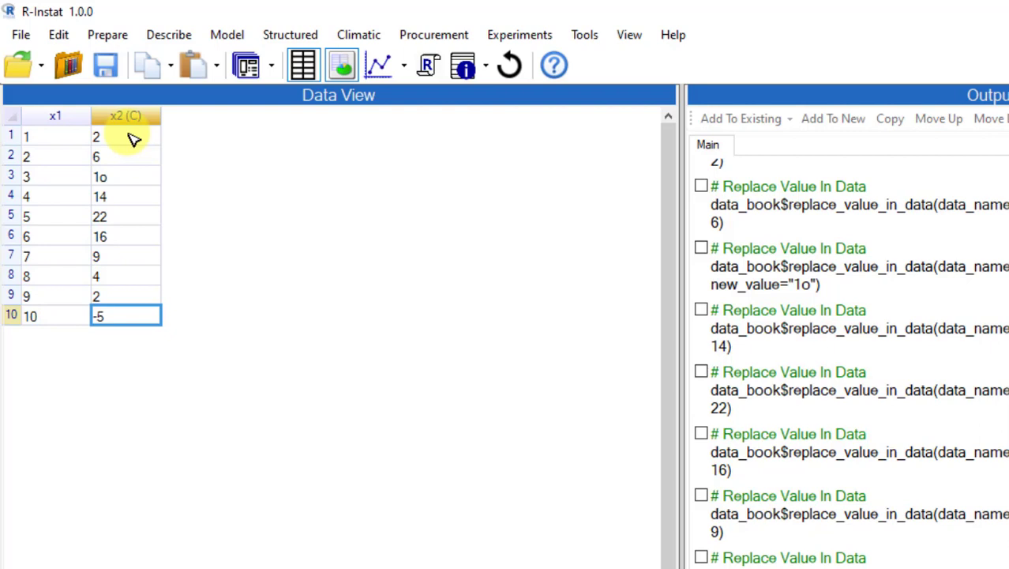
Convert column x2 of data1 to numeric using Normal Convert, and select its row 3 cell.
{"action": "right_click", "coordinate": [129, 141]}
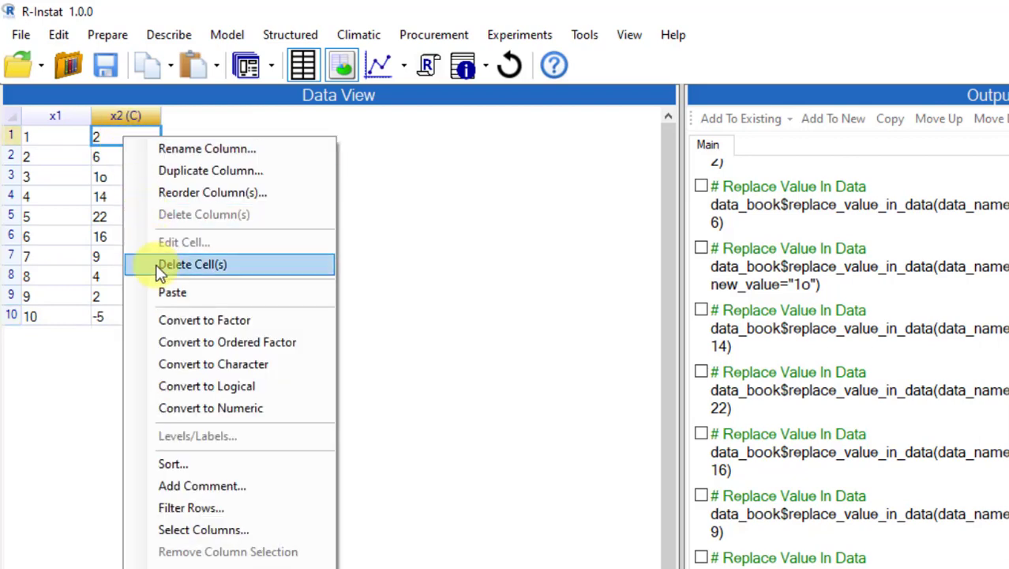
{"action": "left_click", "coordinate": [211, 409]}
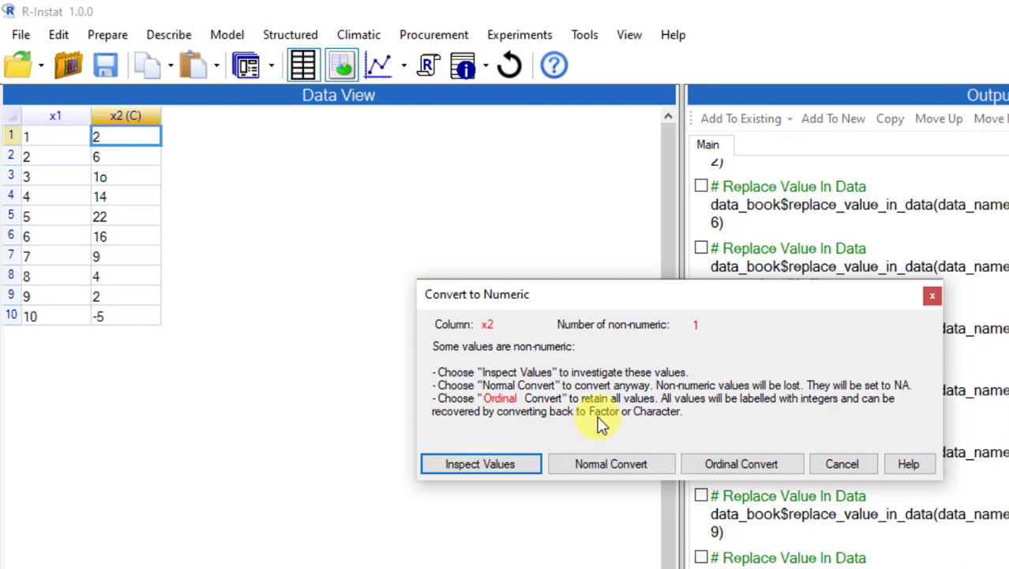
{"action": "left_click", "coordinate": [588, 472]}
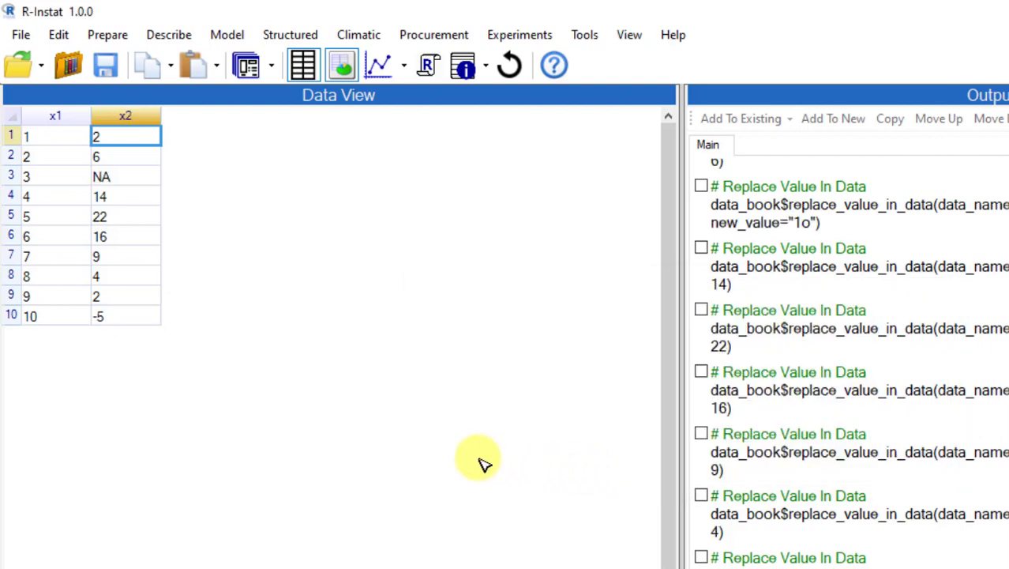
{"action": "left_click", "coordinate": [144, 177]}
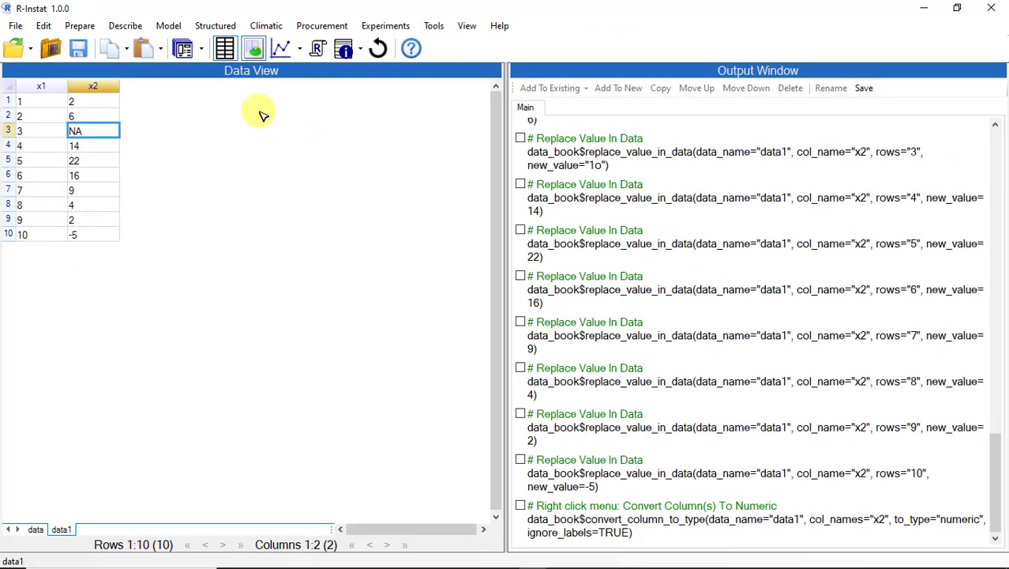
Run One Variable Summarise with default settings on x1 and x2 of the data1 data frame.
{"action": "left_click", "coordinate": [76, 26]}
{"action": "mouse_move", "coordinate": [103, 63]}
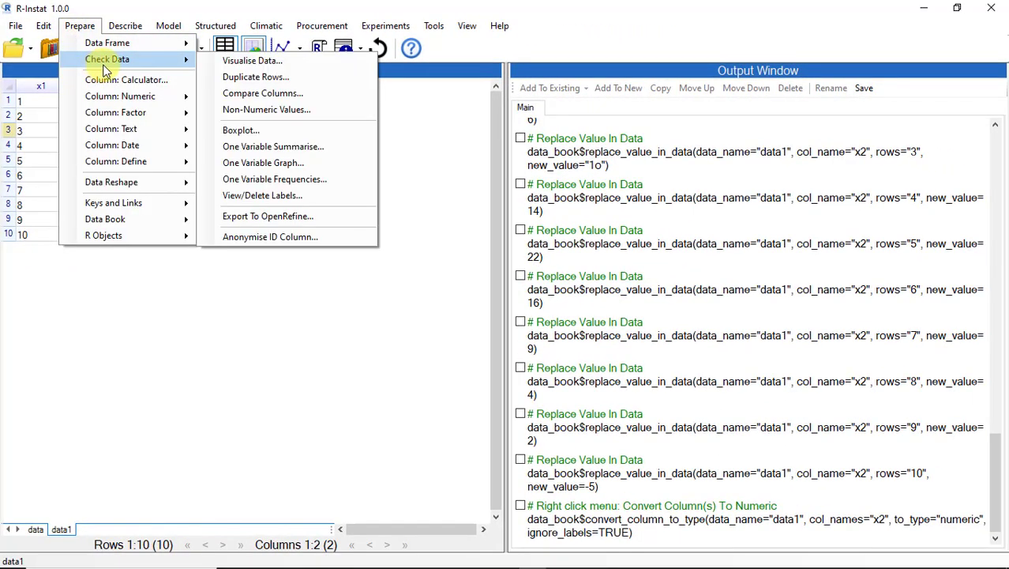
{"action": "left_click", "coordinate": [245, 148]}
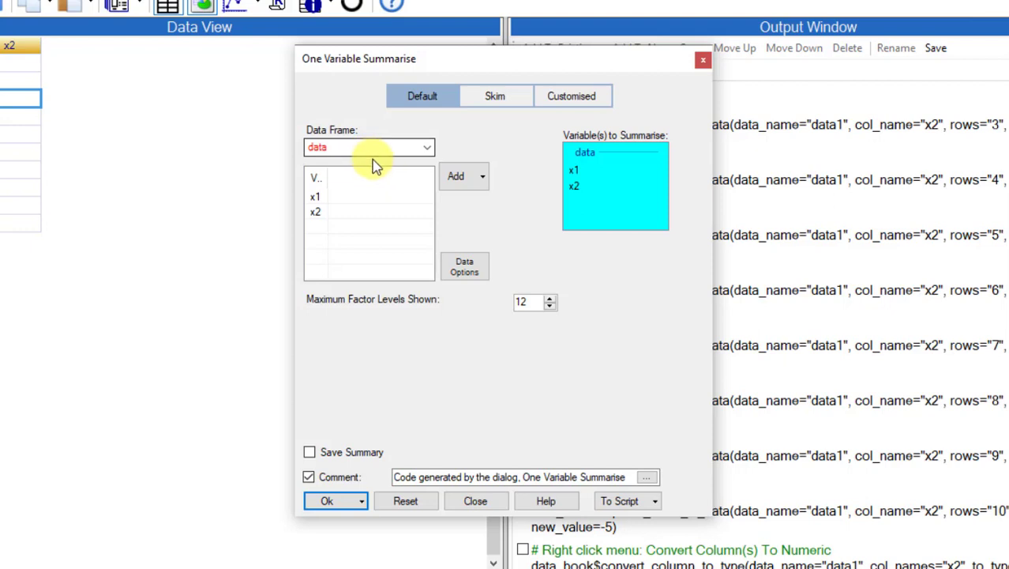
{"action": "left_click", "coordinate": [427, 149]}
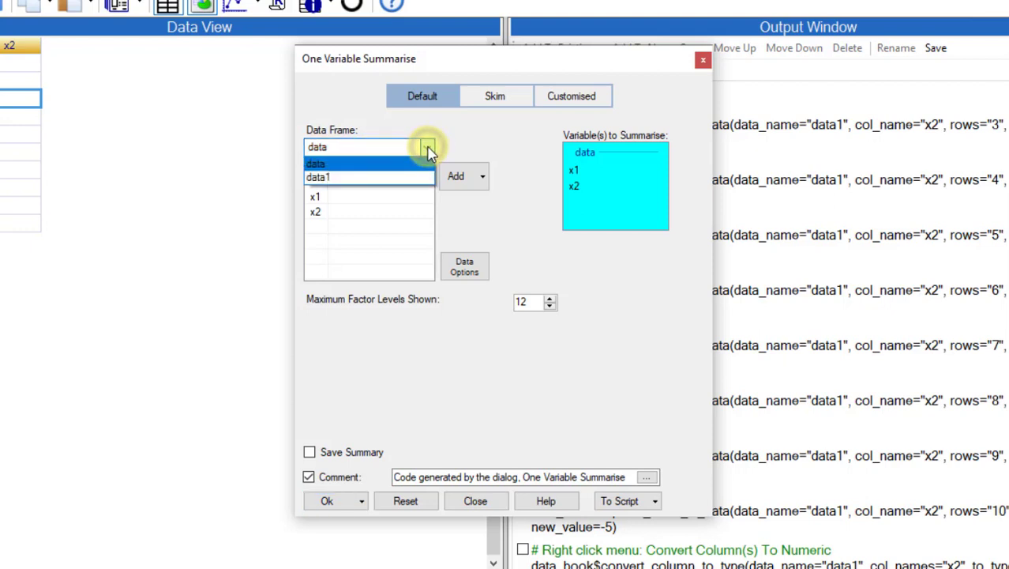
{"action": "left_click", "coordinate": [399, 177]}
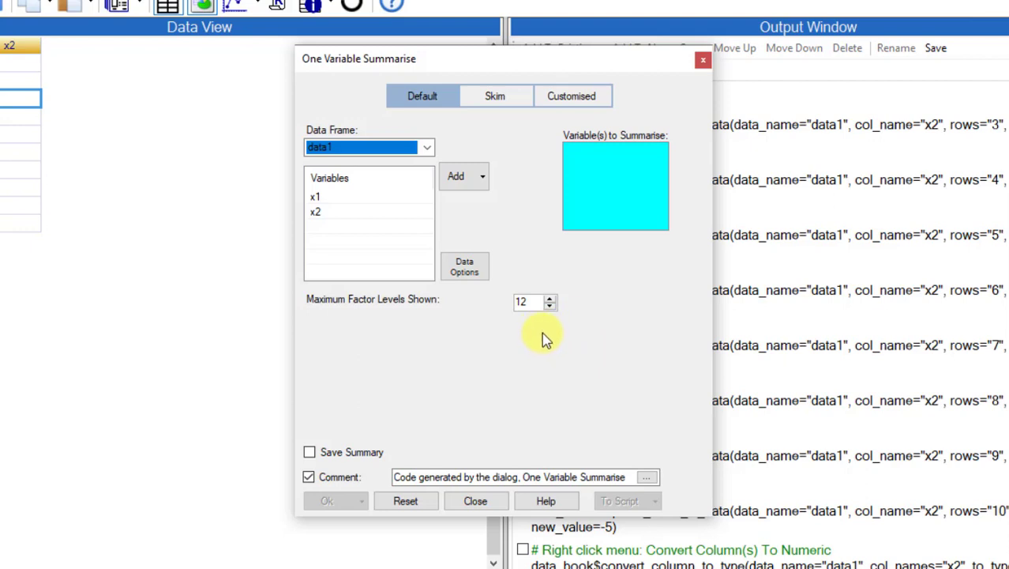
{"action": "left_click", "coordinate": [479, 185]}
{"action": "left_click", "coordinate": [469, 224]}
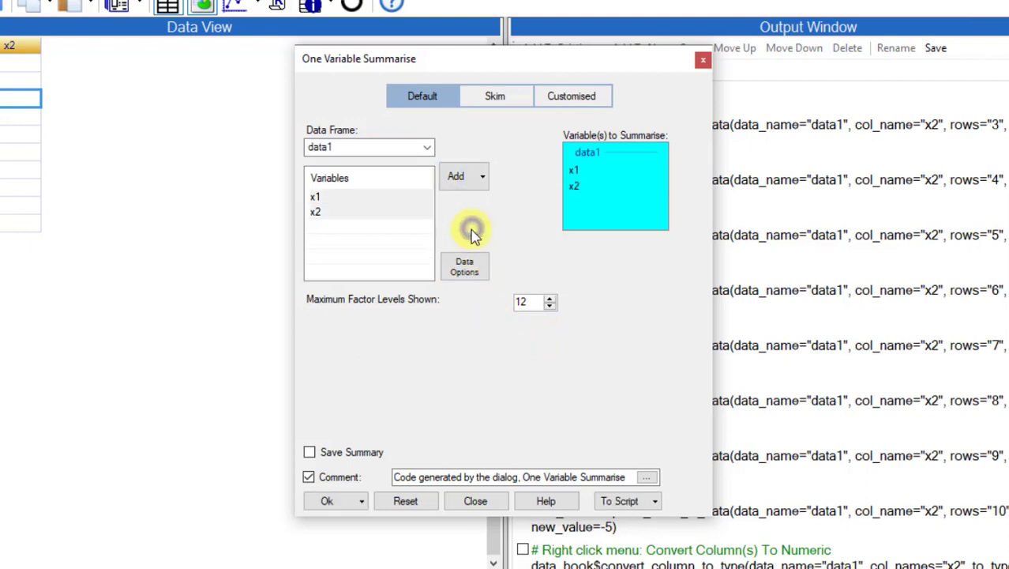
{"action": "left_click", "coordinate": [349, 508]}
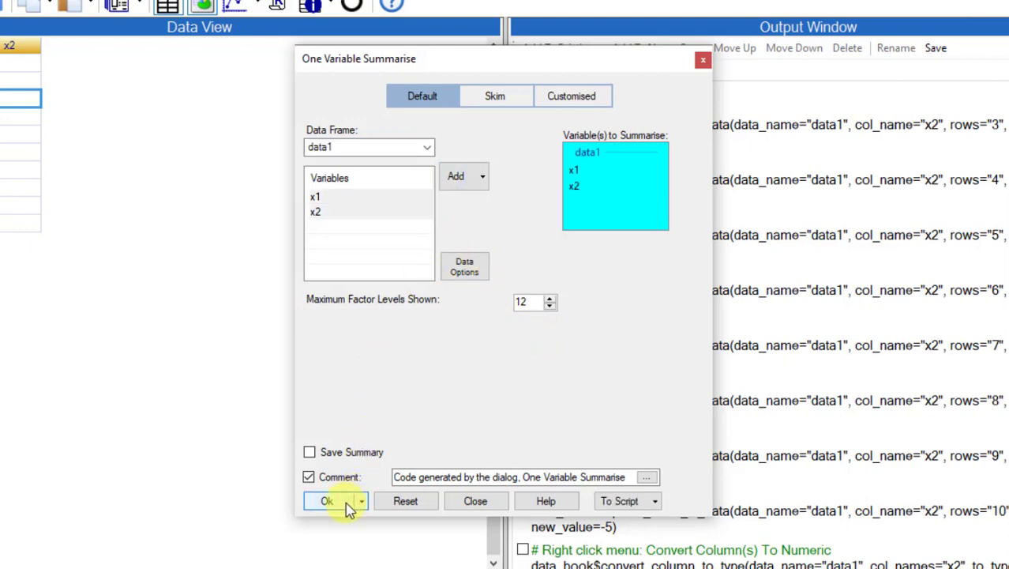
{"action": "left_click", "coordinate": [349, 506]}
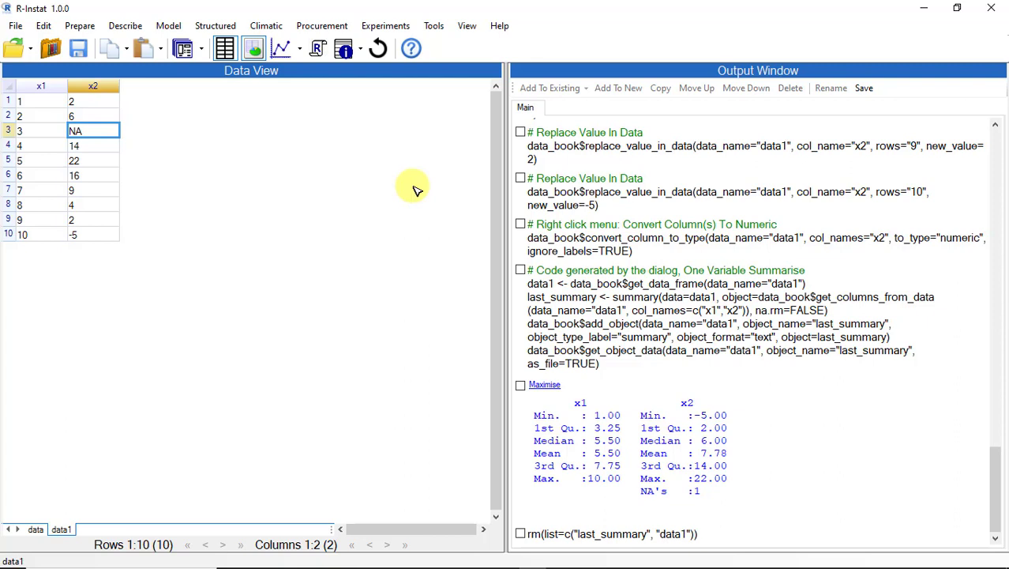
Save the data book as an RDS file named test_data in the Documents folder.
{"action": "left_click", "coordinate": [13, 28]}
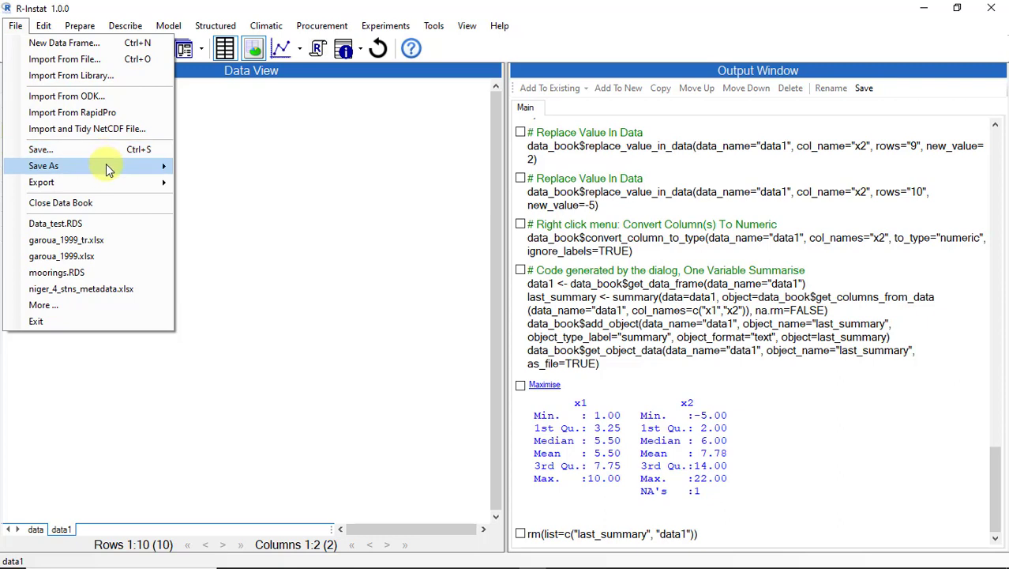
{"action": "mouse_move", "coordinate": [158, 169]}
{"action": "left_click", "coordinate": [190, 170]}
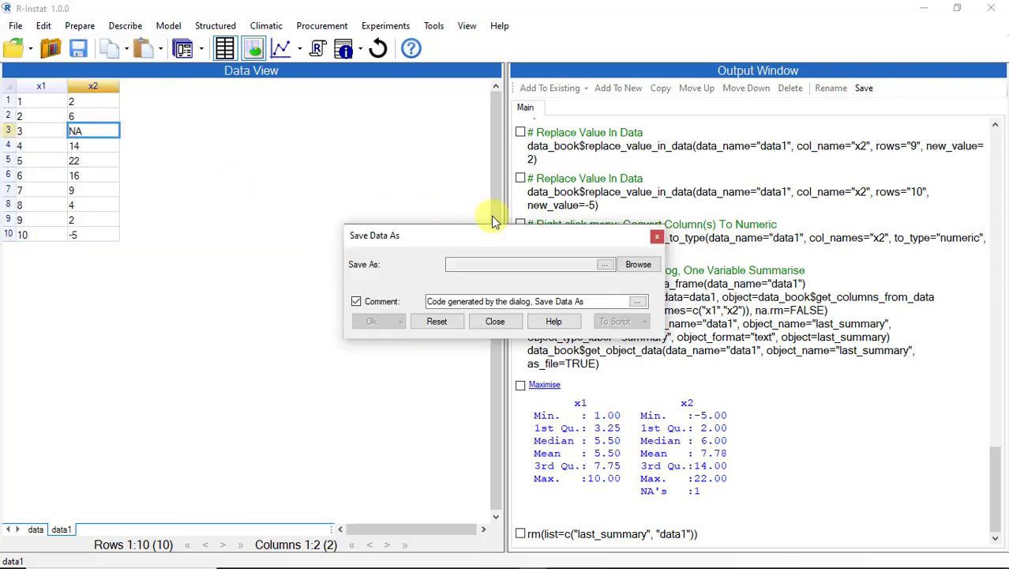
{"action": "left_click", "coordinate": [637, 269]}
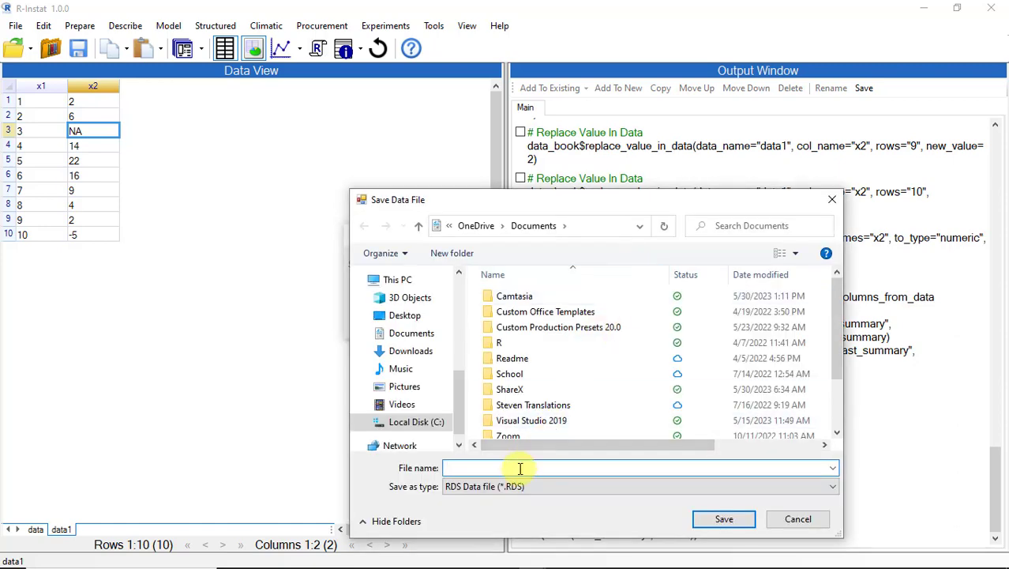
{"action": "type", "text": "test_data"}
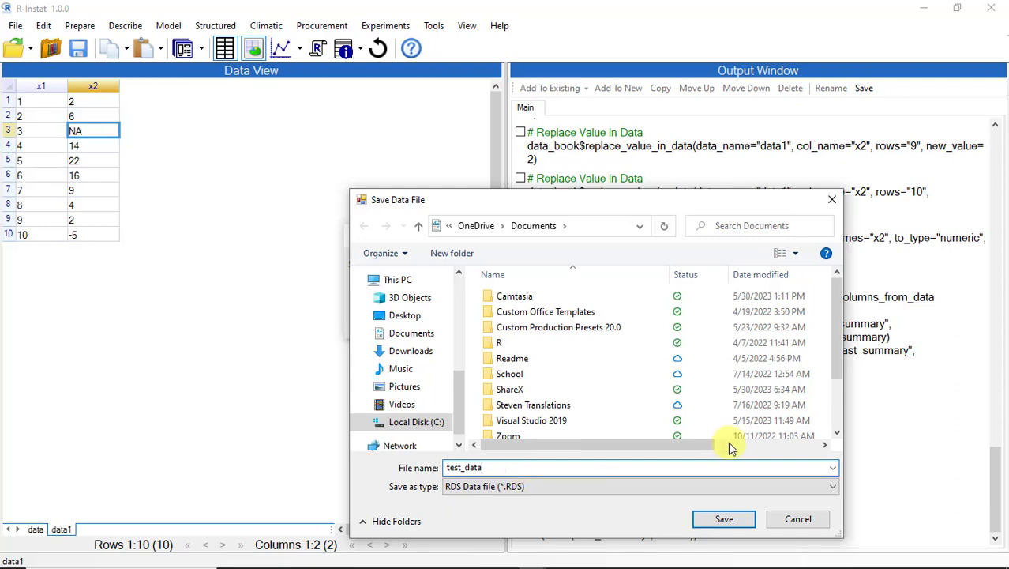
{"action": "left_click", "coordinate": [728, 521]}
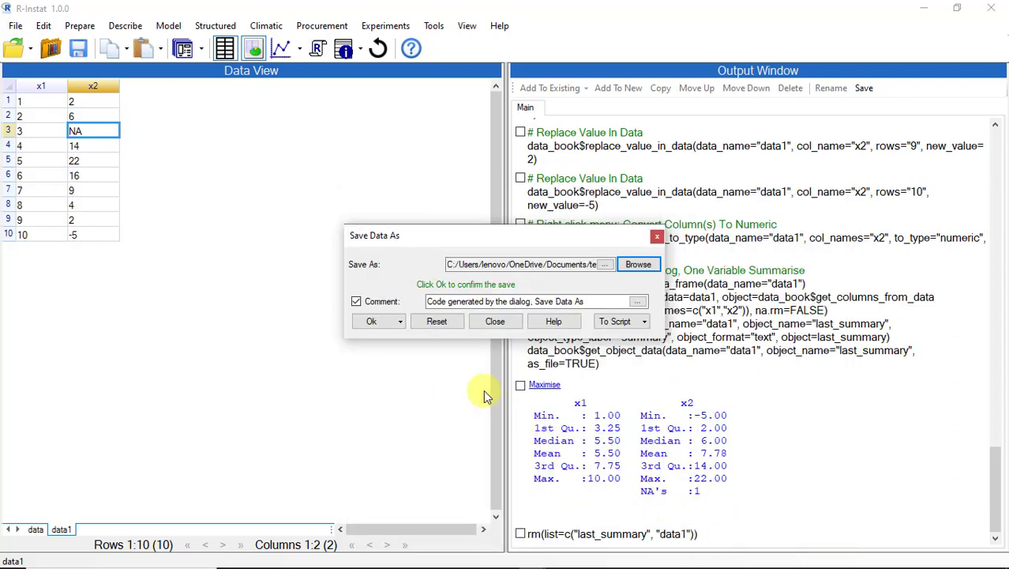
{"action": "left_click", "coordinate": [369, 321]}
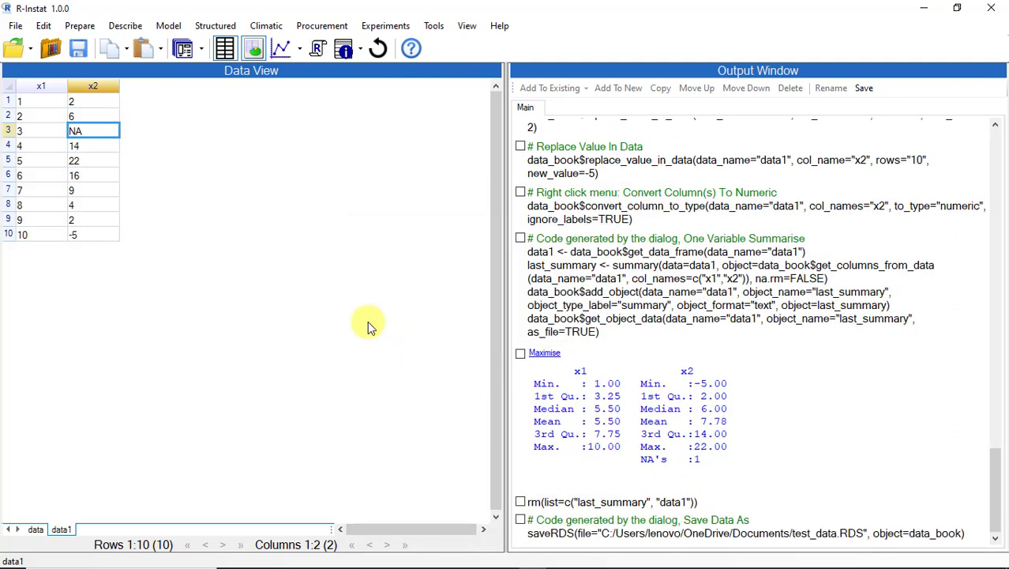
Start defining a new data frame and set the type of its second column, x2, to Numeric.
{"action": "left_click", "coordinate": [14, 26]}
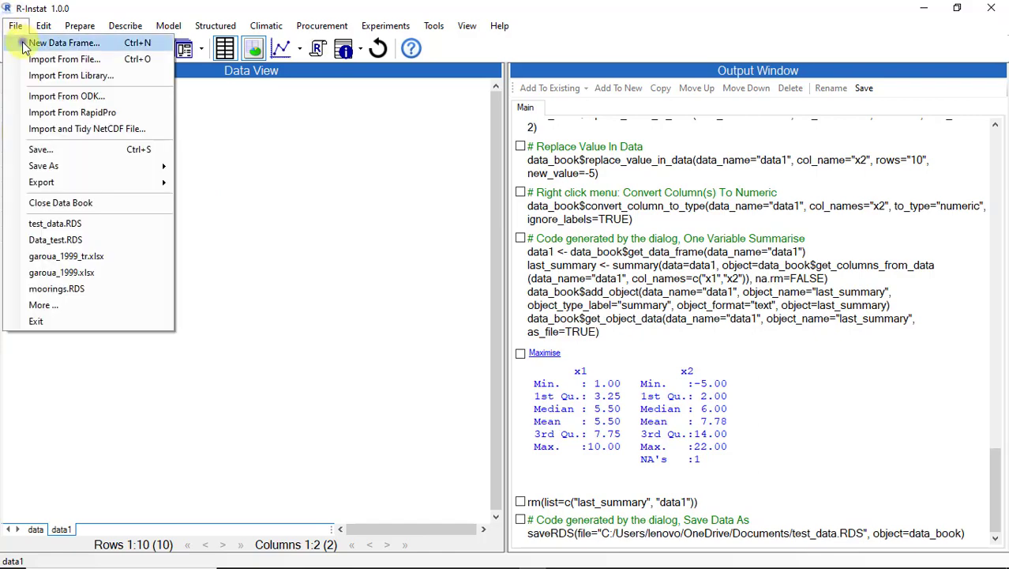
{"action": "left_click", "coordinate": [24, 43]}
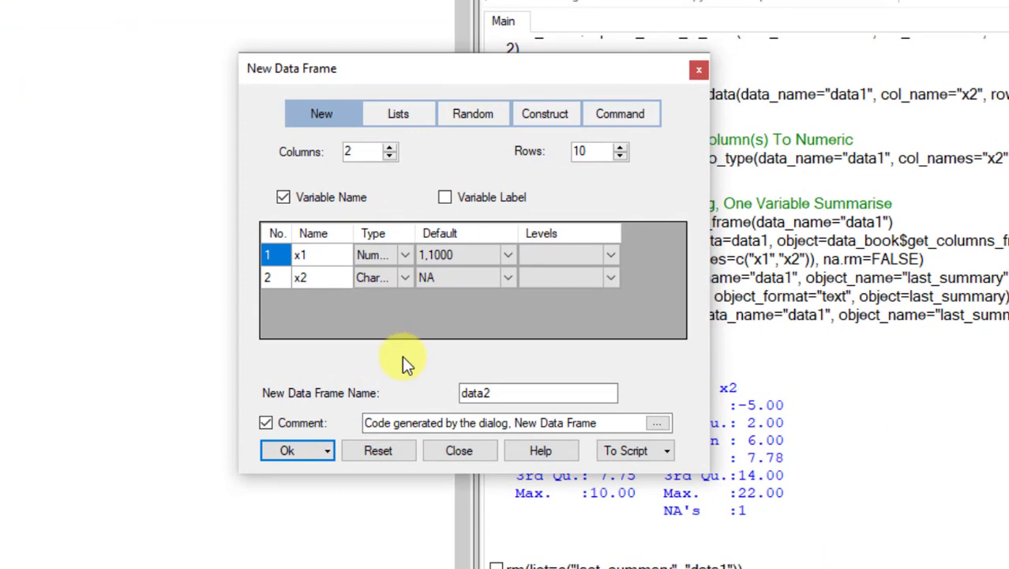
{"action": "left_click", "coordinate": [404, 276]}
{"action": "left_click", "coordinate": [406, 278]}
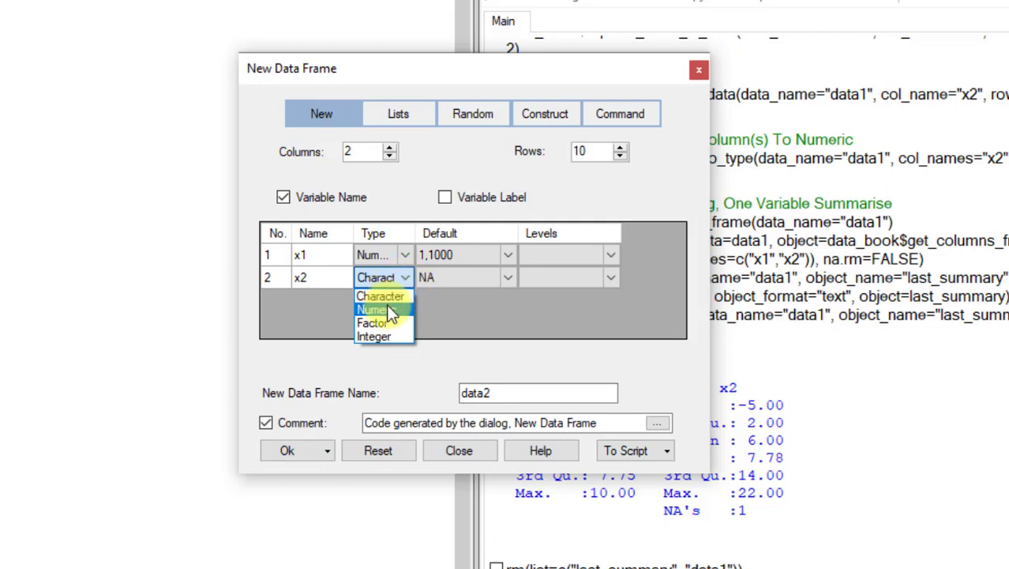
{"action": "left_click", "coordinate": [382, 310]}
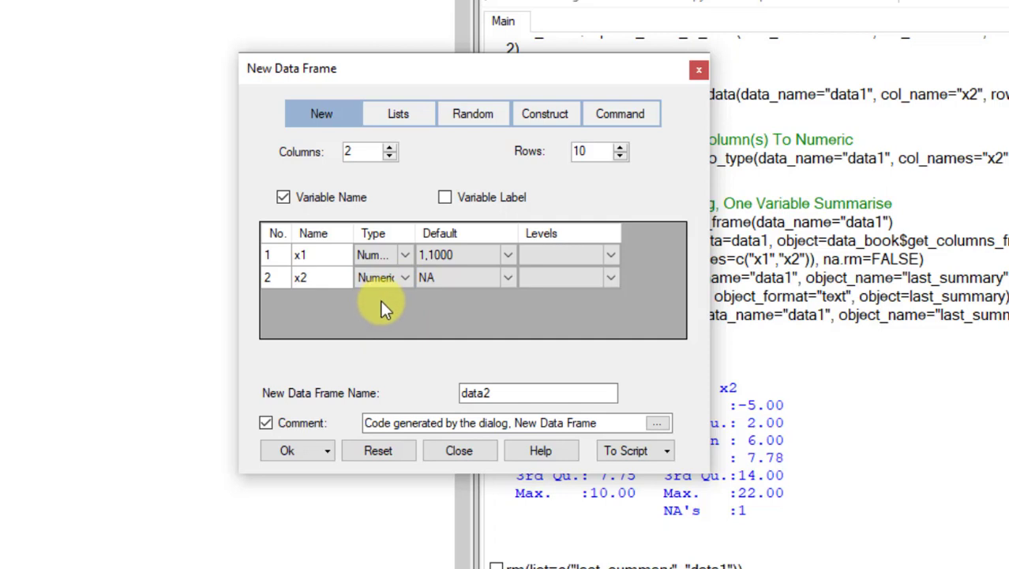
Rename the second column max_temp, name the new data frame test, and create it.
{"action": "left_click", "coordinate": [318, 278]}
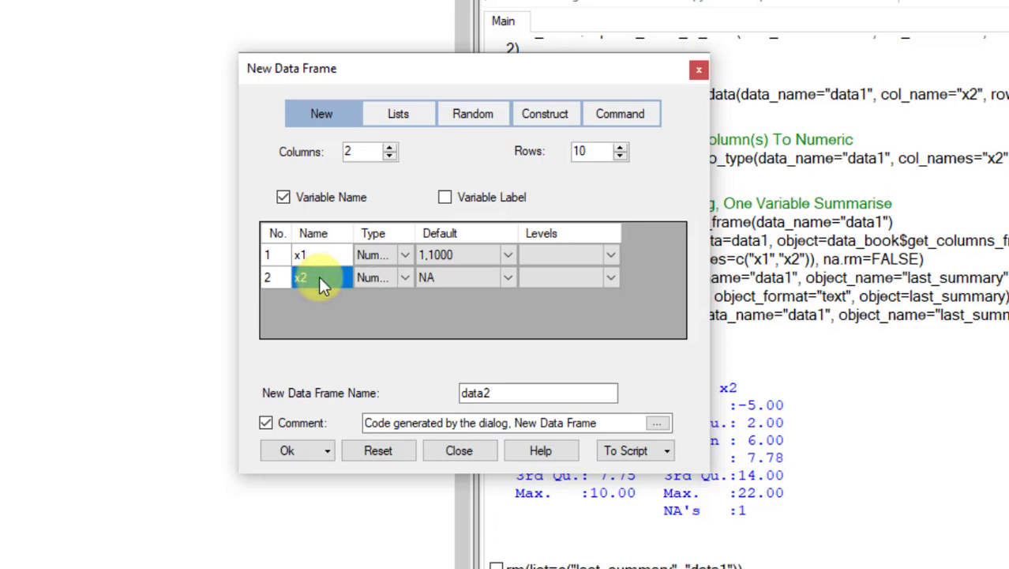
{"action": "type", "text": "max_temp"}
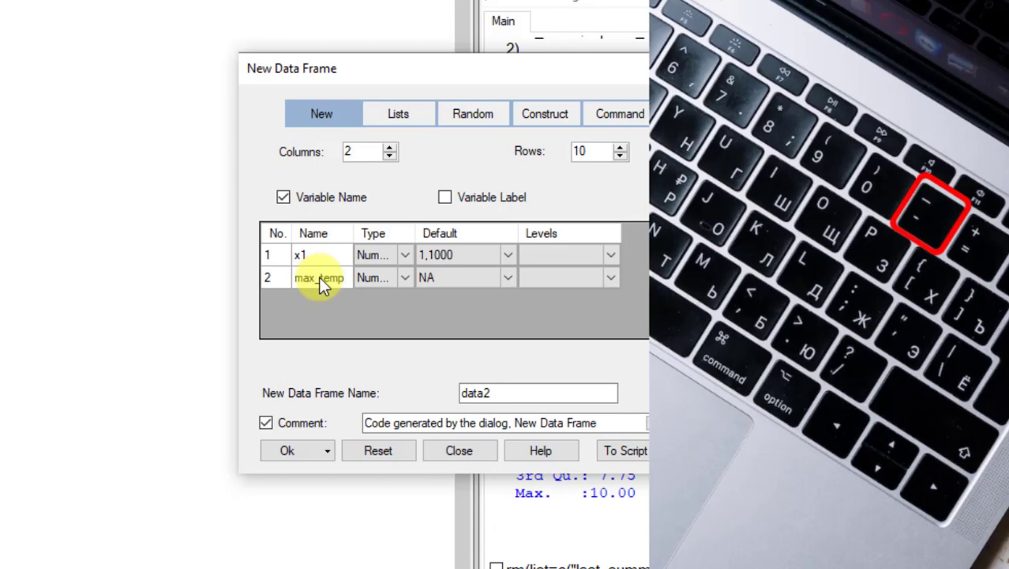
{"action": "key", "text": "Tab"}
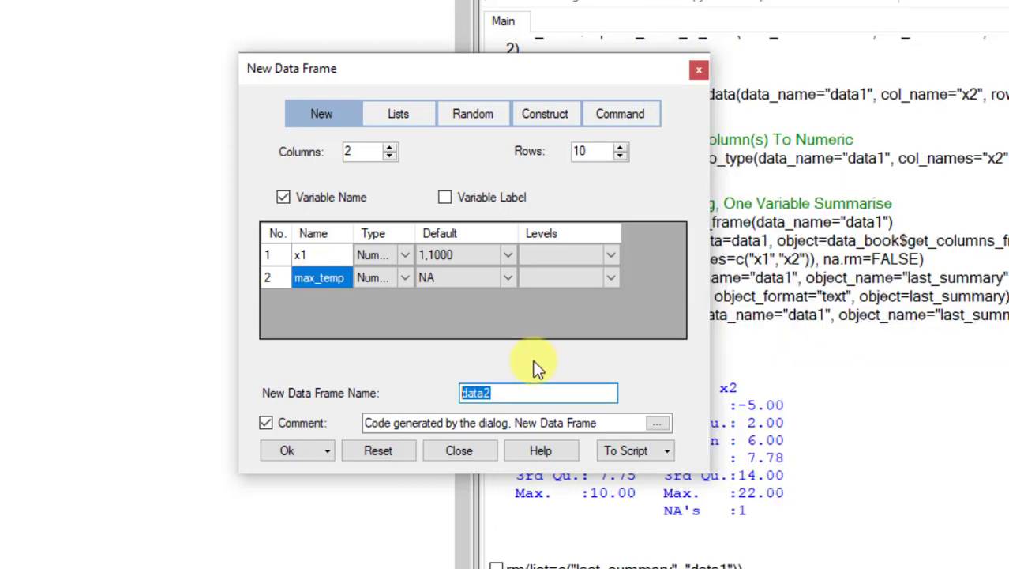
{"action": "type", "text": "test"}
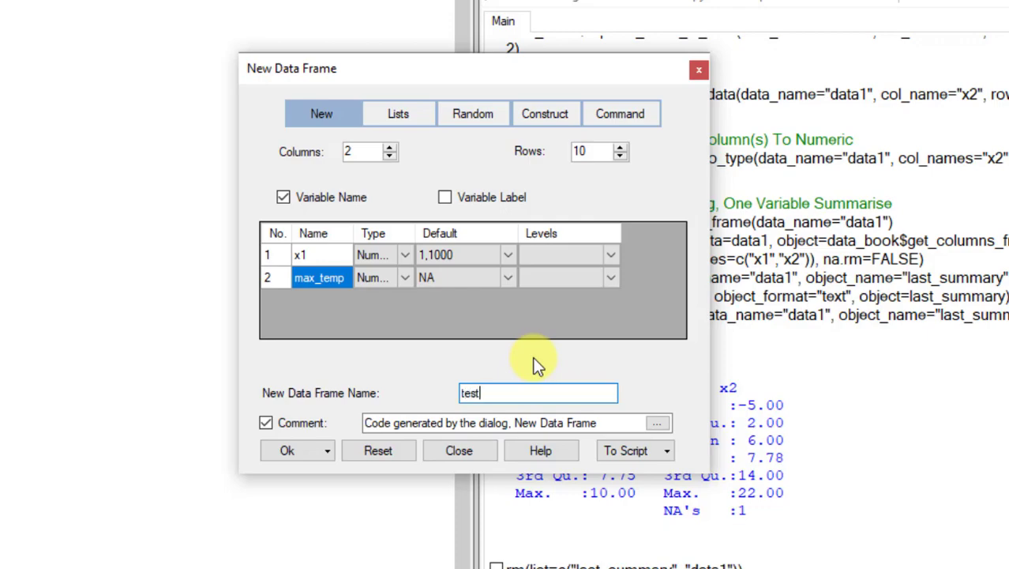
{"action": "left_click", "coordinate": [288, 450]}
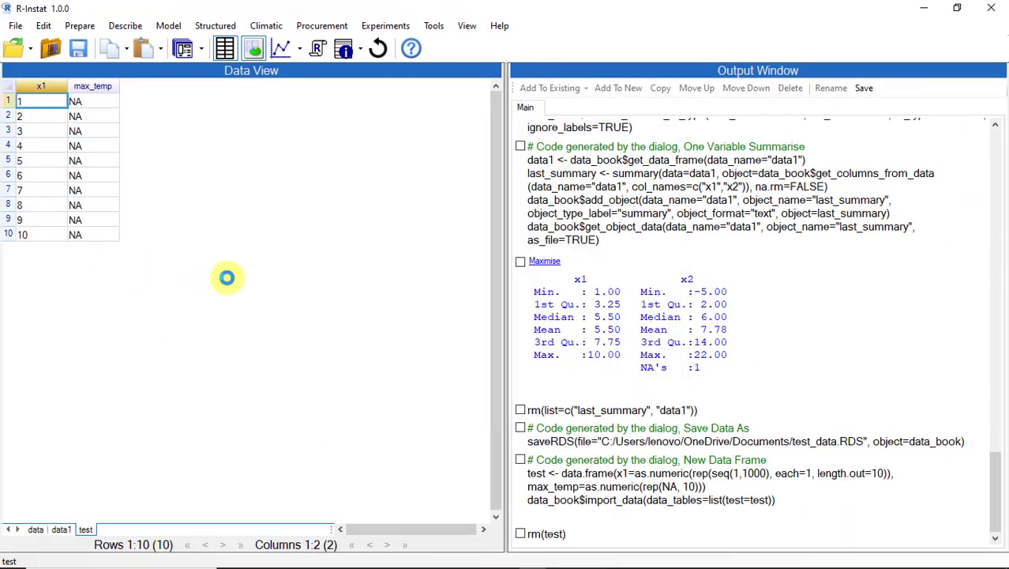
Enter 2 and 6 in rows 1 and 2 of the max_temp column in the test data frame.
{"action": "left_click", "coordinate": [105, 101]}
{"action": "type", "text": "2"}
{"action": "key", "text": "BackSpace"}
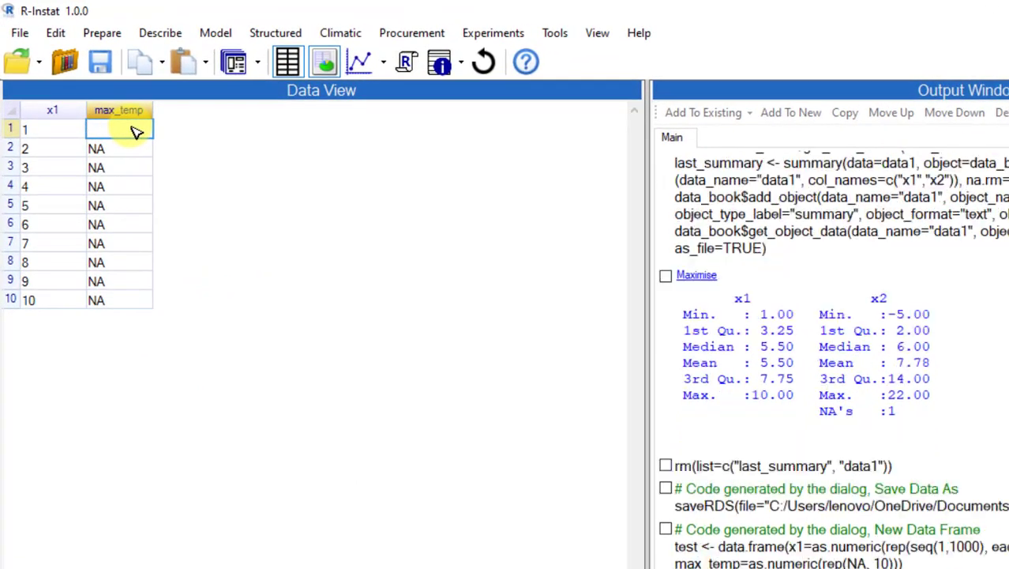
{"action": "type", "text": "2"}
{"action": "key", "text": "Return"}
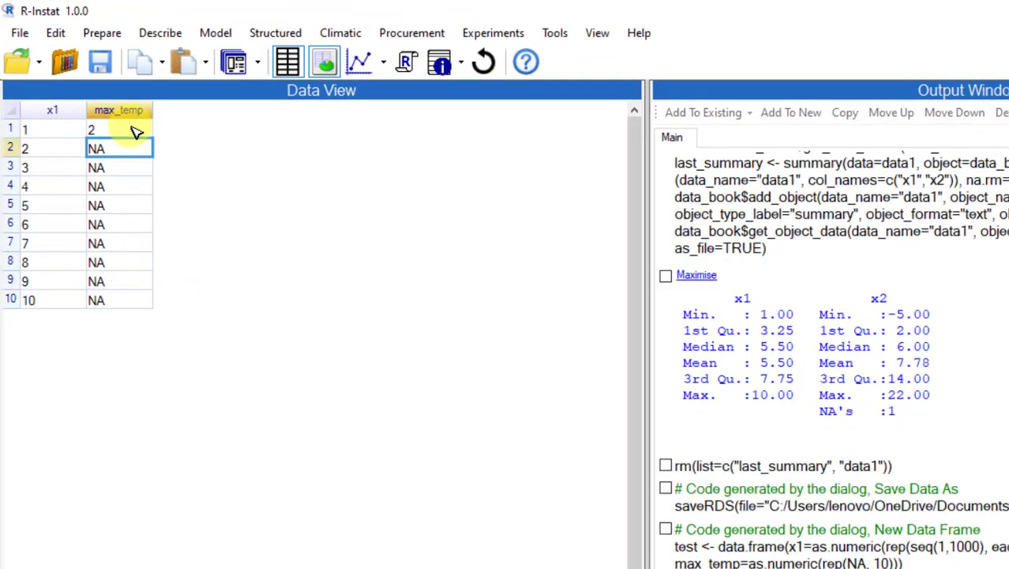
{"action": "type", "text": "6"}
{"action": "key", "text": "Return"}
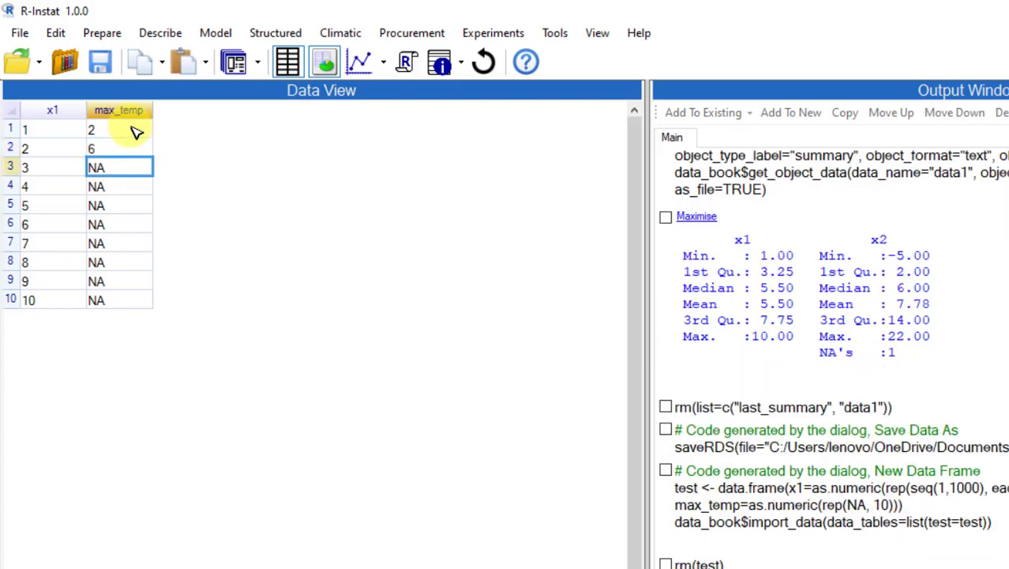
Try to enter 1o (with a letter o) in row 3 of the numeric max_temp column.
{"action": "type", "text": "1o"}
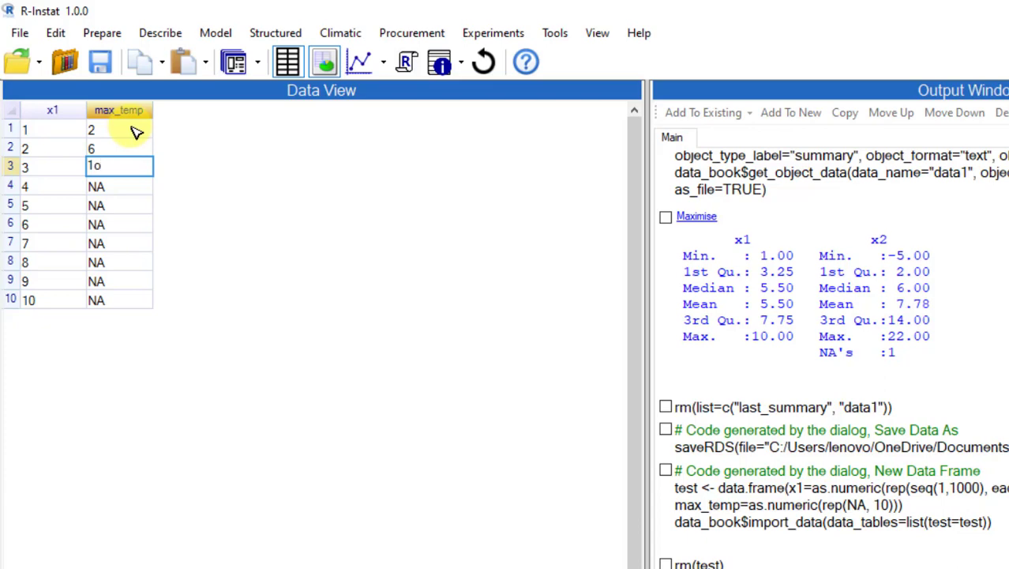
{"action": "key", "text": "Return"}
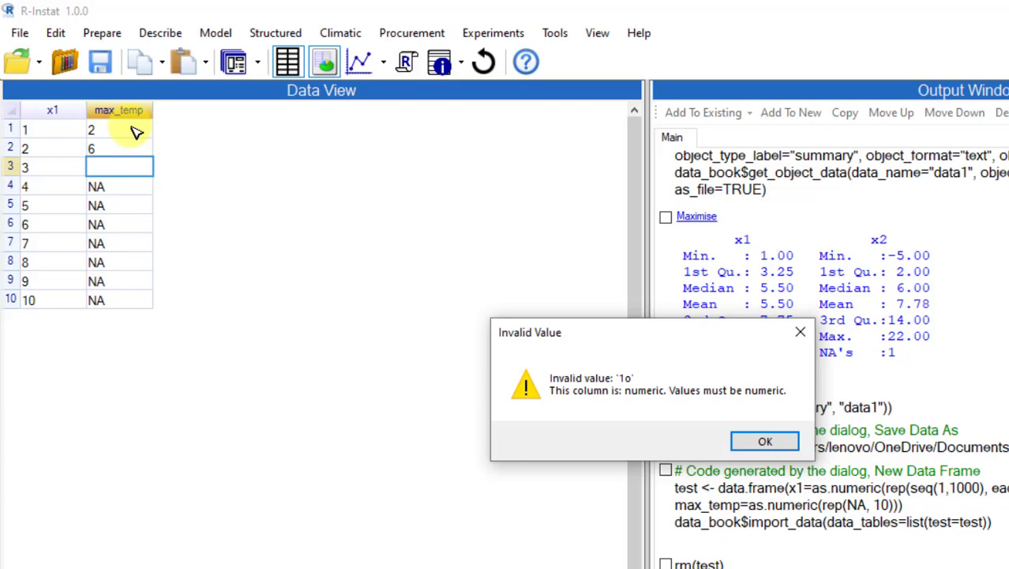
{"action": "left_click", "coordinate": [763, 440]}
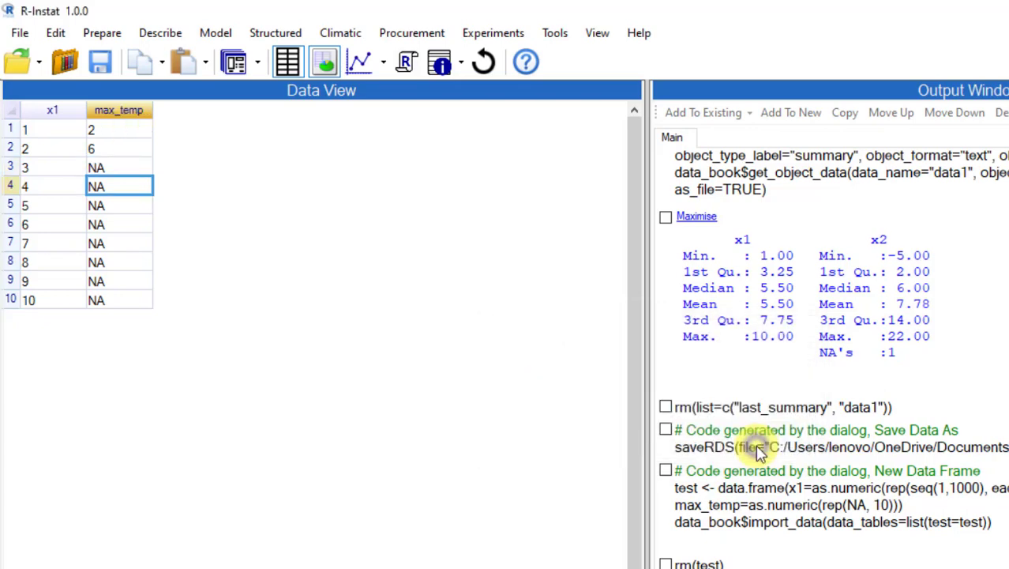
Enter 10, 14, 22 and 16 in rows 3 to 6 of the max_temp column in the test data frame.
{"action": "left_click", "coordinate": [131, 169]}
{"action": "type", "text": "1"}
{"action": "type", "text": "0"}
{"action": "key", "text": "Return"}
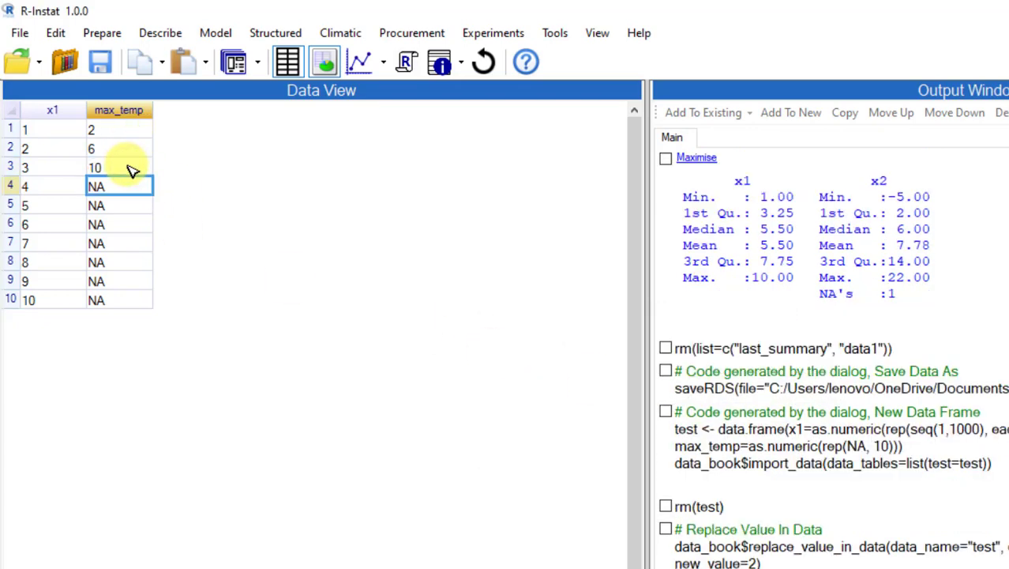
{"action": "type", "text": "14"}
{"action": "key", "text": "Return"}
{"action": "type", "text": "22"}
{"action": "key", "text": "Return"}
{"action": "type", "text": "16"}
{"action": "key", "text": "Return"}
Enter 9, 4, 2 and -5 in rows 7 to 10 of the max_temp column.
{"action": "type", "text": "9"}
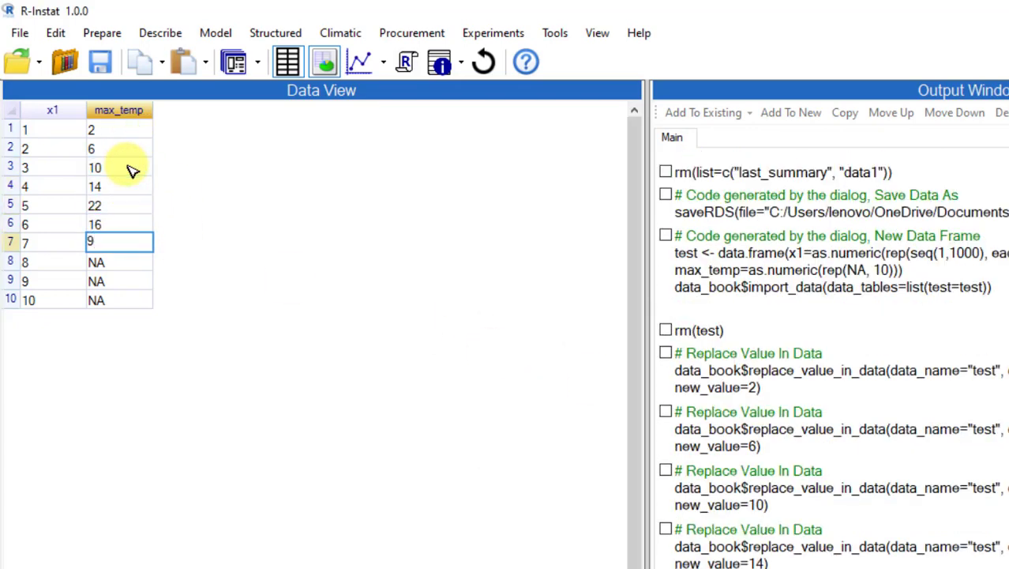
{"action": "key", "text": "Return"}
{"action": "type", "text": "4"}
{"action": "key", "text": "Return"}
{"action": "type", "text": "2"}
{"action": "key", "text": "Return"}
{"action": "type", "text": "-5"}
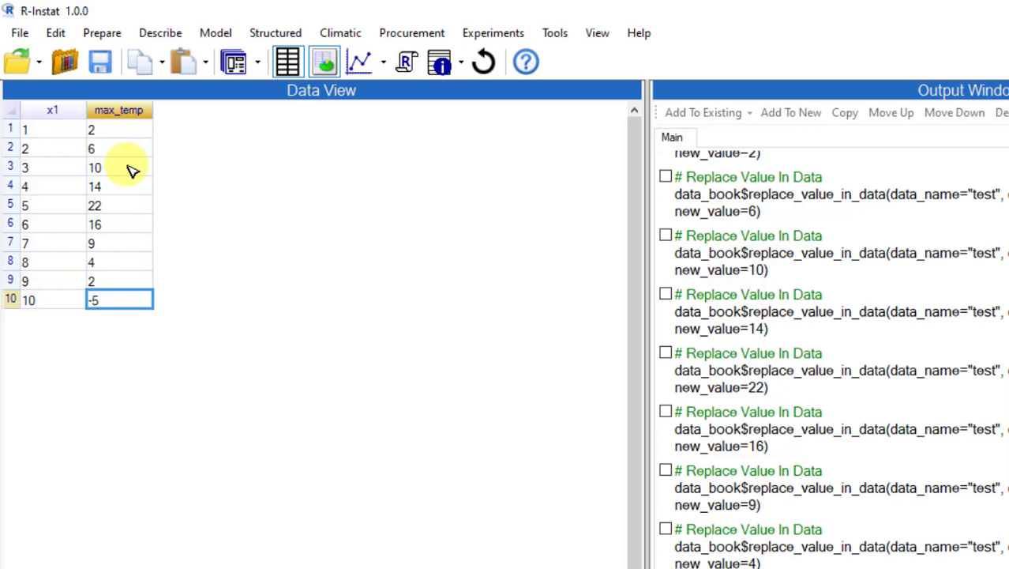
Rename column x1 of the test data frame as row.
{"action": "right_click", "coordinate": [34, 150]}
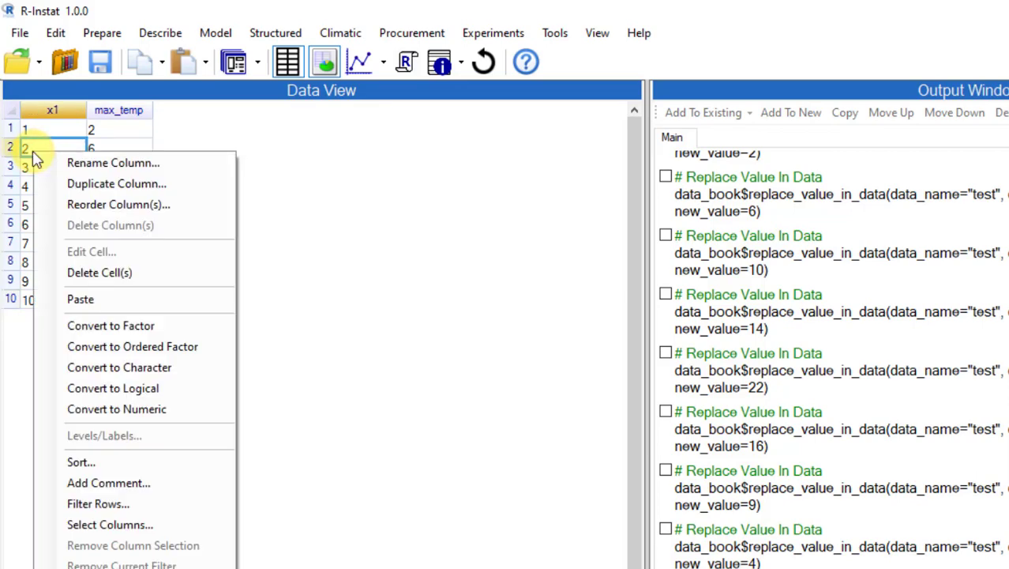
{"action": "left_click", "coordinate": [92, 169]}
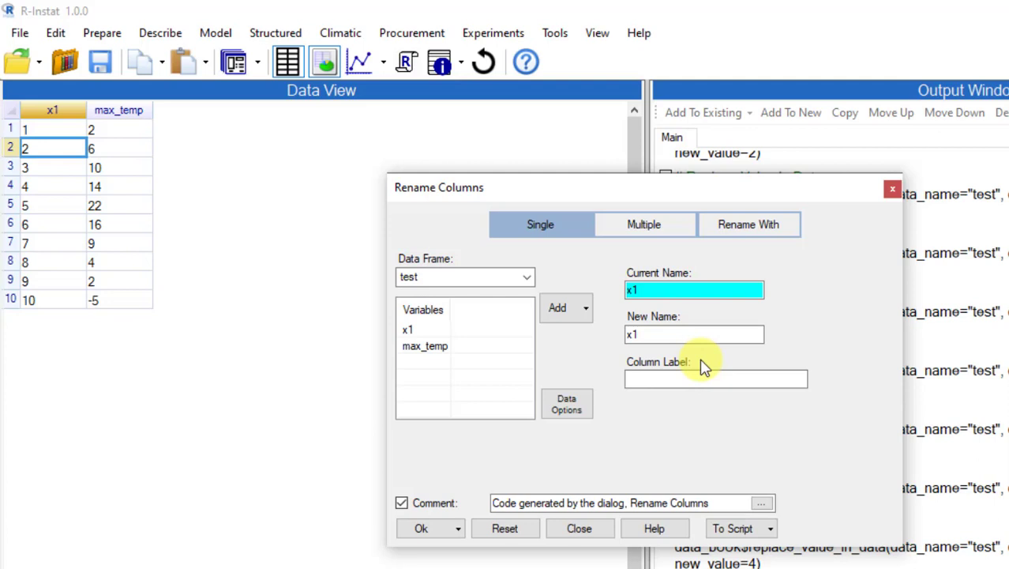
{"action": "double_click", "coordinate": [629, 333]}
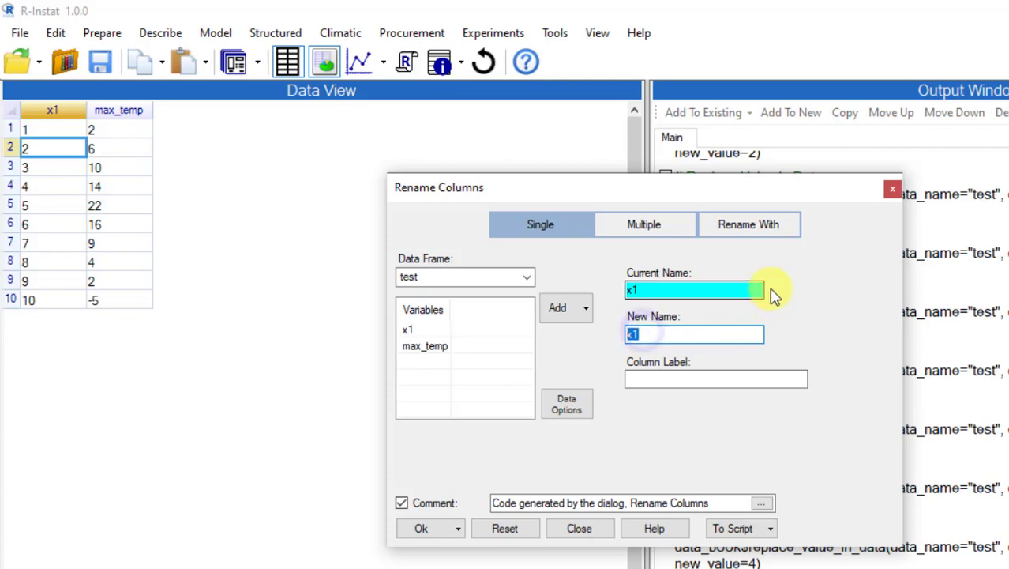
{"action": "type", "text": "row"}
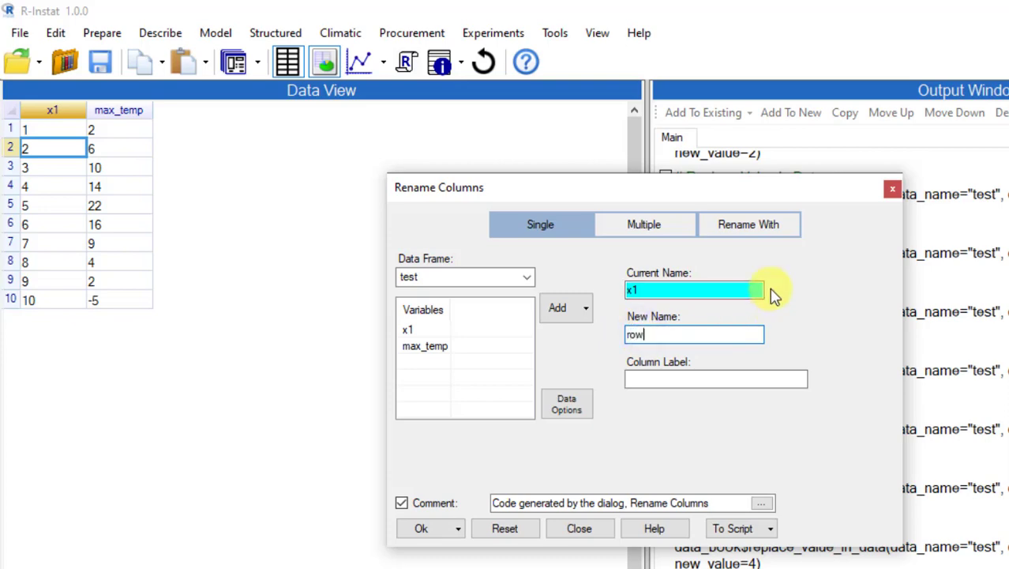
{"action": "left_click", "coordinate": [413, 528]}
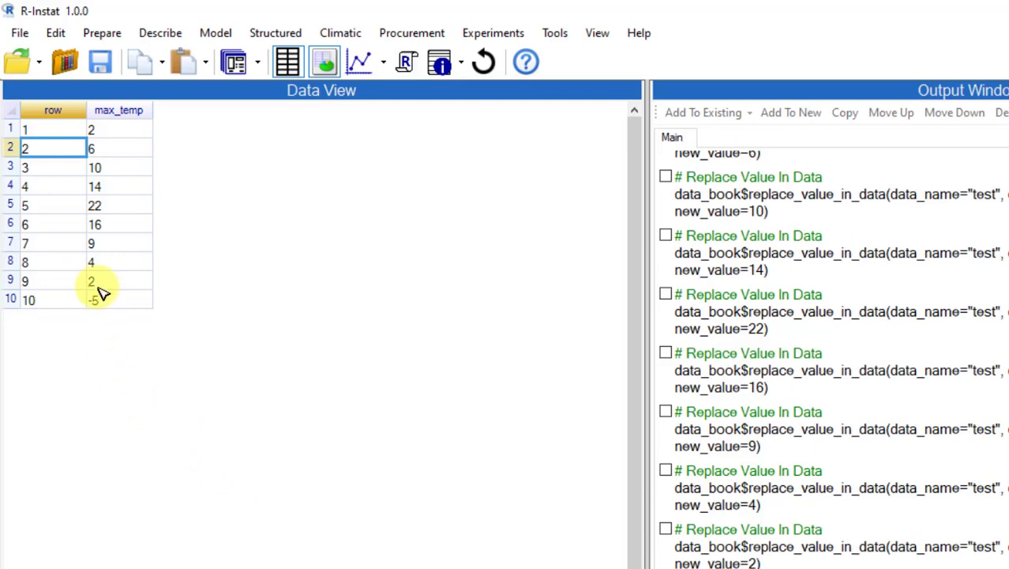
Rename the max_temp column as maxtemp, without the underscore.
{"action": "right_click", "coordinate": [119, 149]}
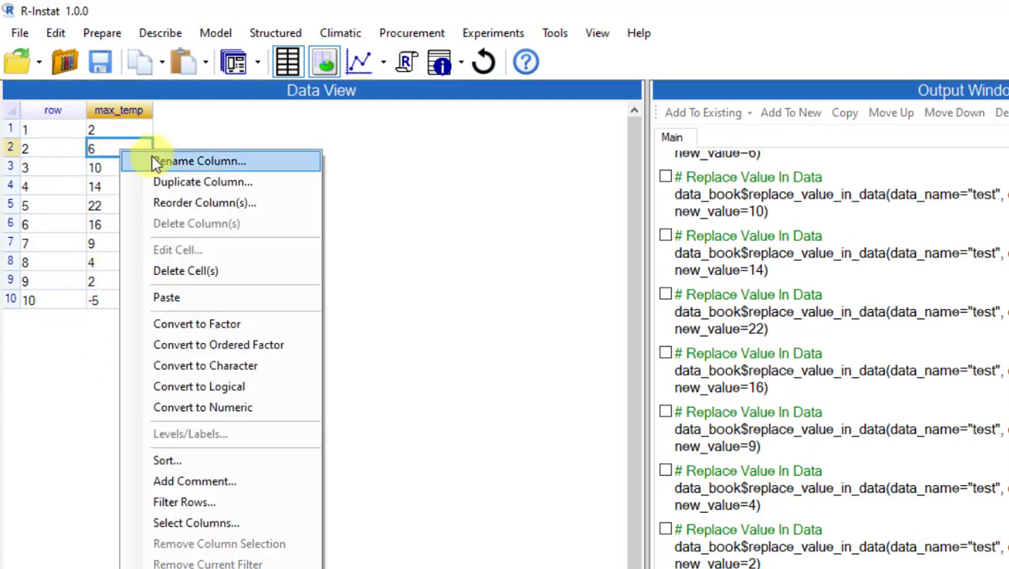
{"action": "left_click", "coordinate": [157, 161]}
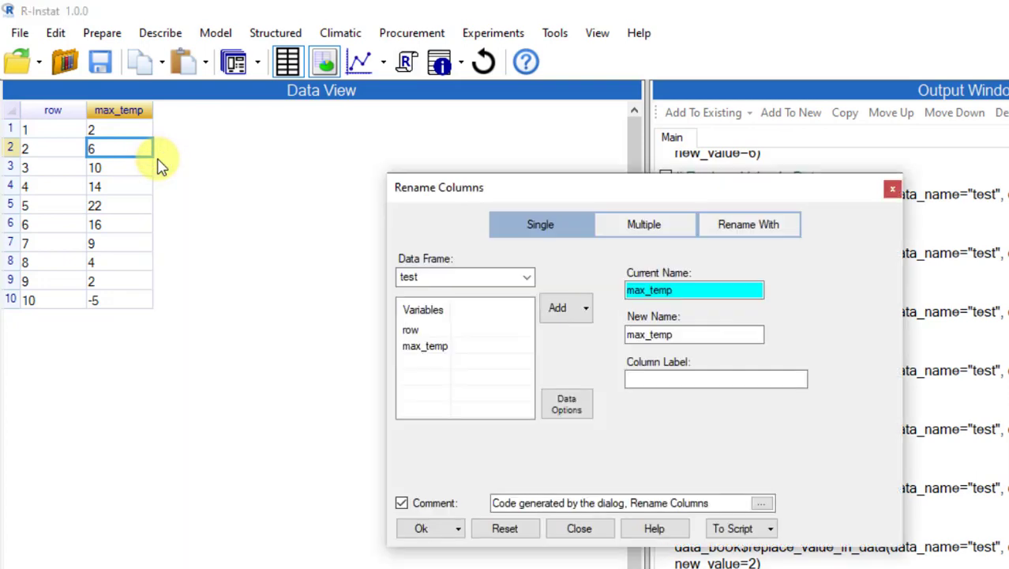
{"action": "left_click", "coordinate": [650, 337]}
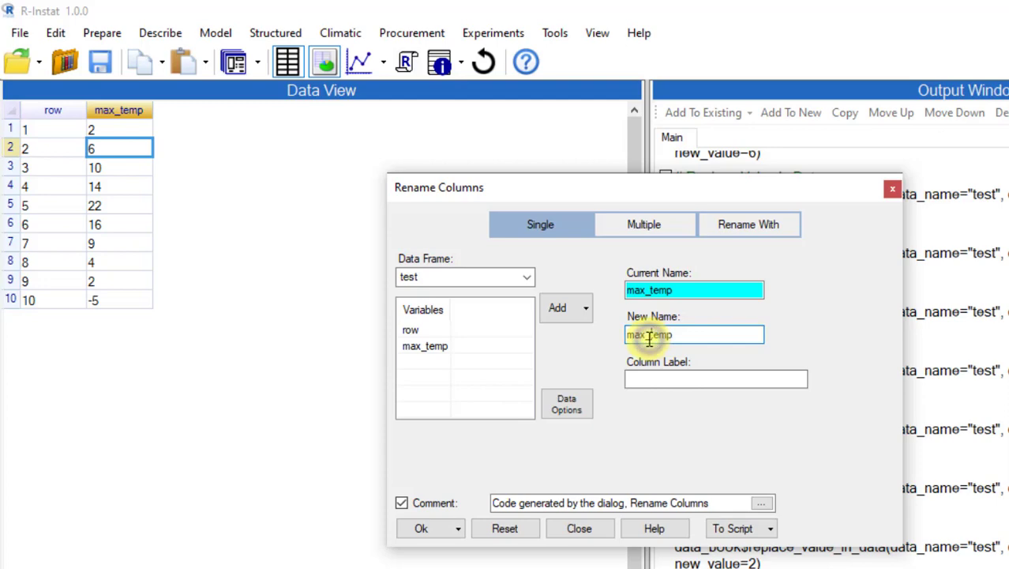
{"action": "key", "text": "BackSpace"}
{"action": "left_click", "coordinate": [420, 529]}
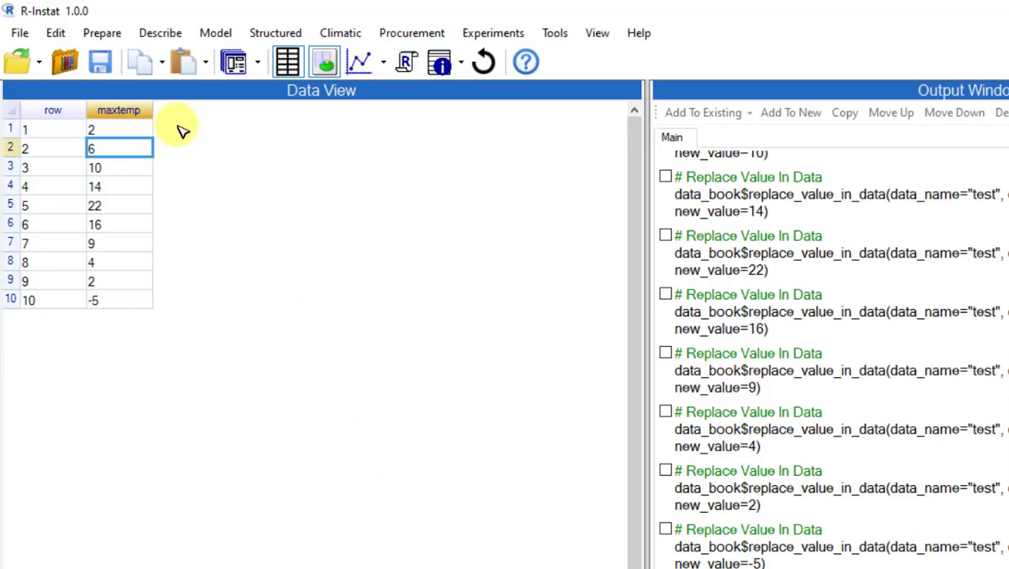
Sort the test data frame by maxtemp in ascending order.
{"action": "right_click", "coordinate": [126, 190]}
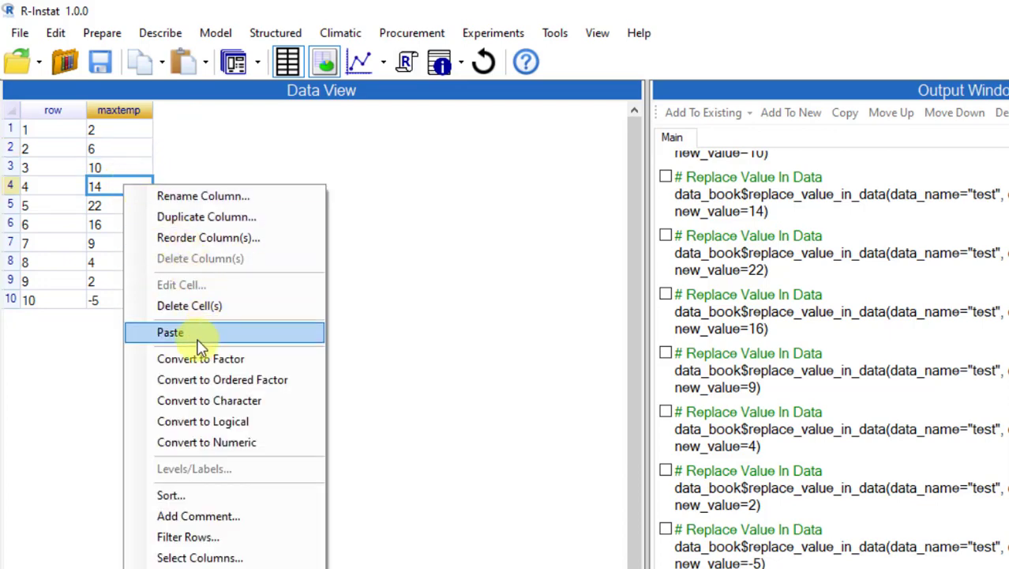
{"action": "left_click", "coordinate": [173, 495]}
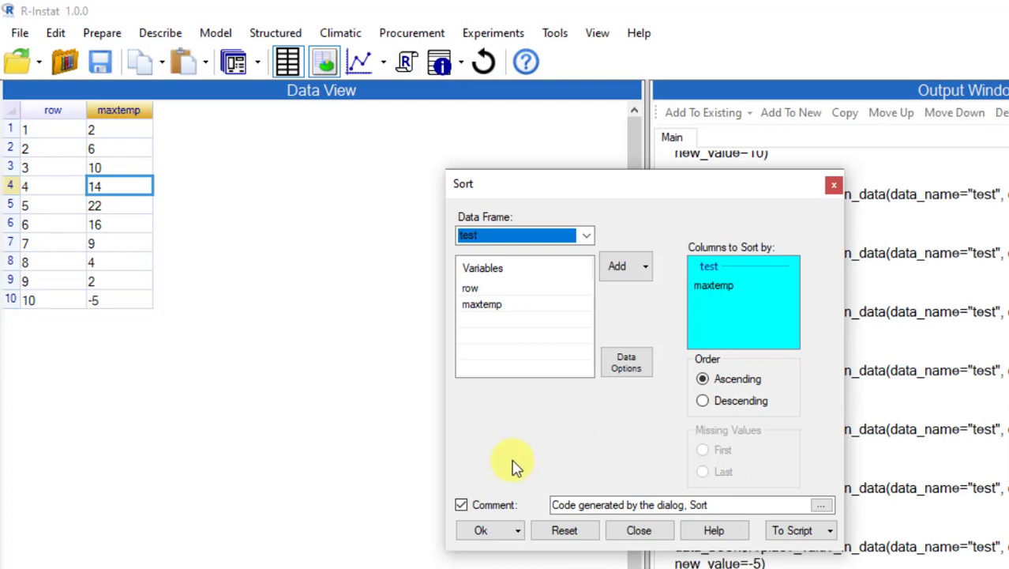
{"action": "left_click", "coordinate": [472, 528]}
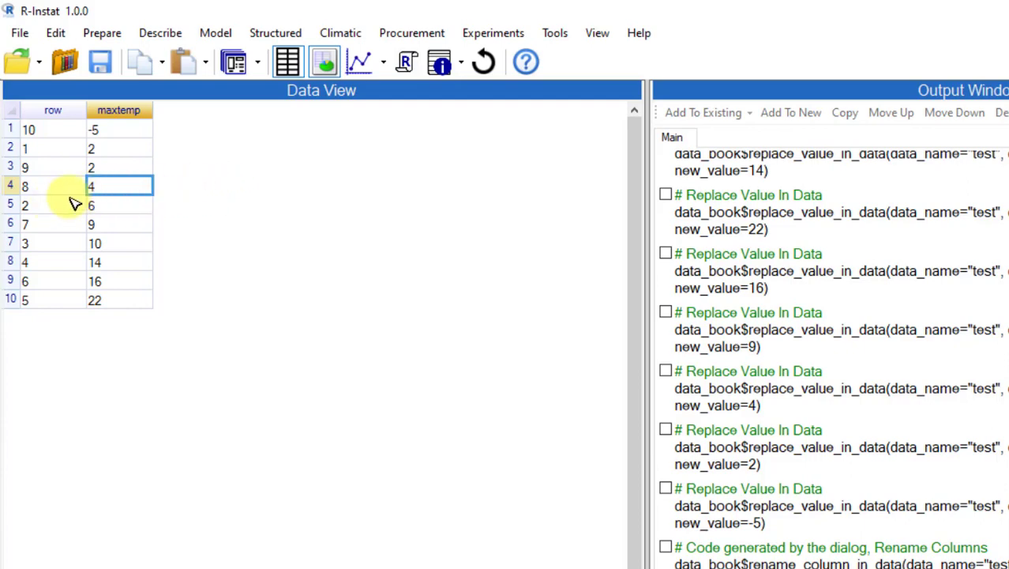
Restore the original row order by sorting the test data frame by the row column in ascending order.
{"action": "right_click", "coordinate": [45, 204]}
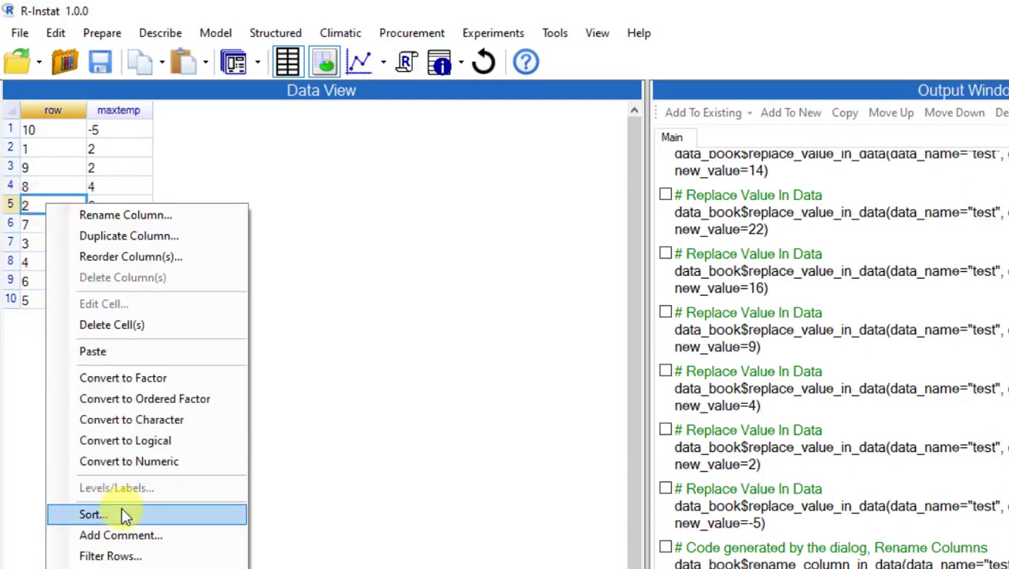
{"action": "left_click", "coordinate": [123, 514]}
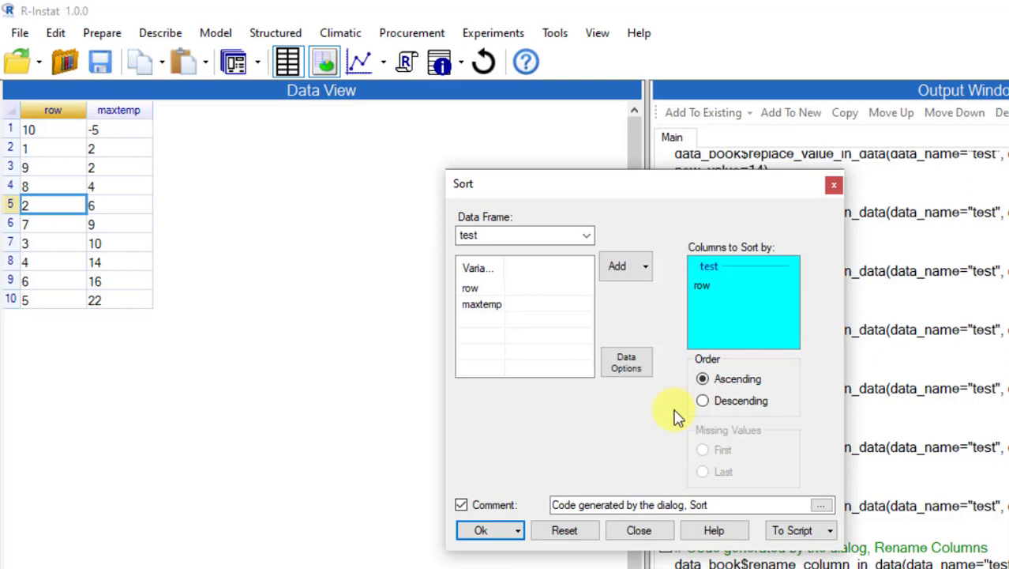
{"action": "left_click", "coordinate": [484, 531]}
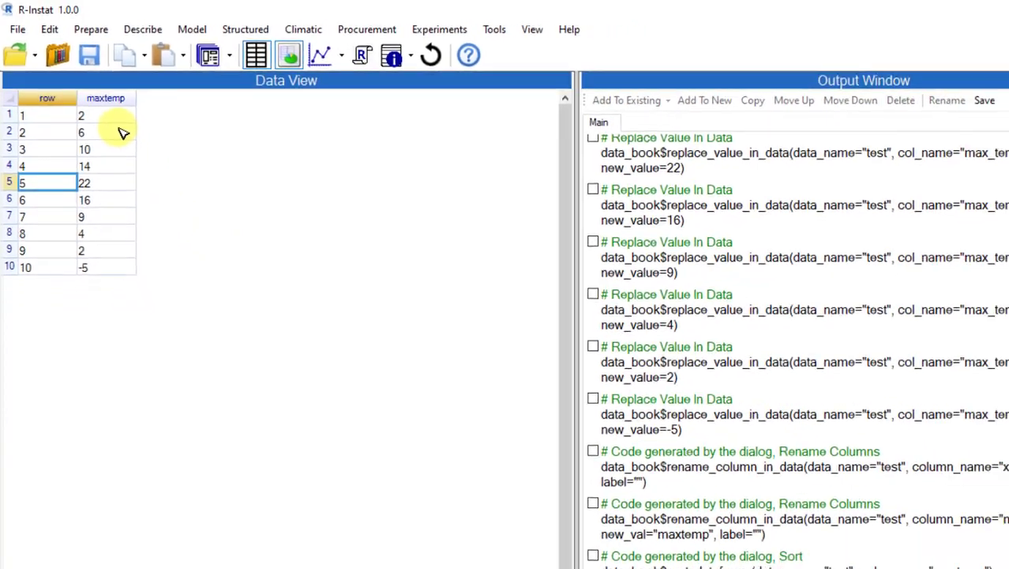
Start a numeric column Transform on the test data frame, choose Rank, and add maxtemp as the column.
{"action": "right_click", "coordinate": [112, 120]}
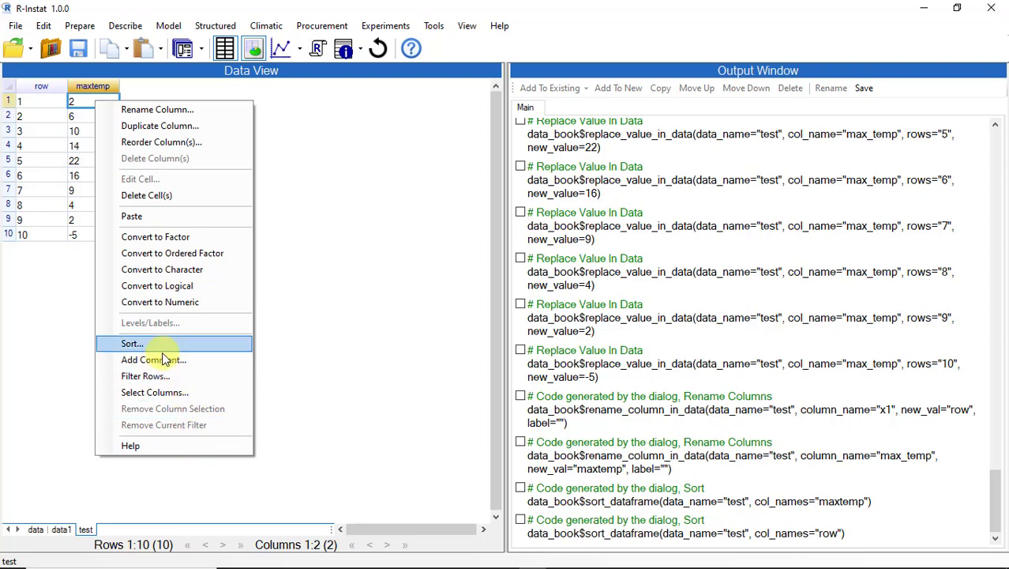
{"action": "left_click", "coordinate": [84, 26]}
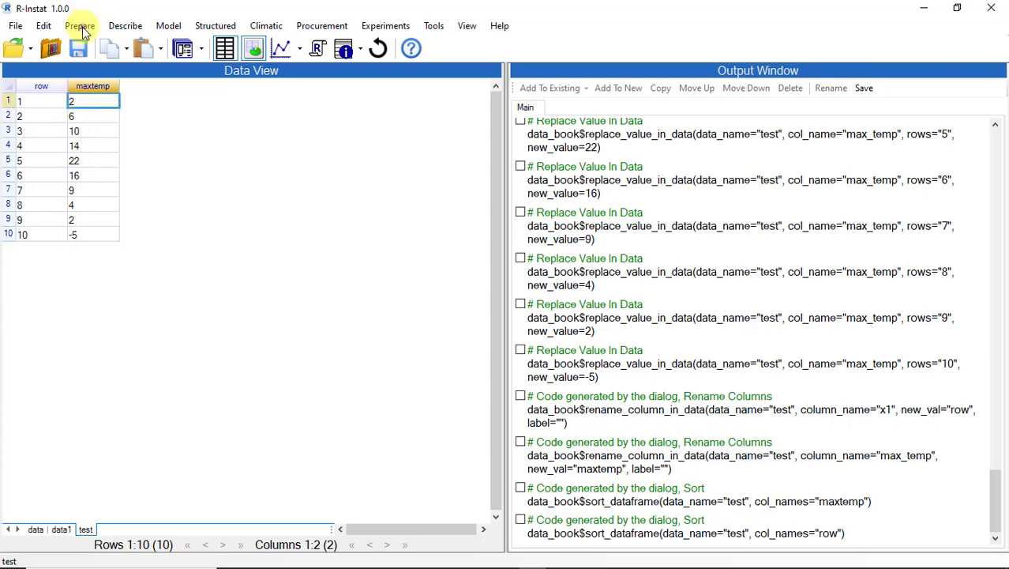
{"action": "mouse_move", "coordinate": [199, 45]}
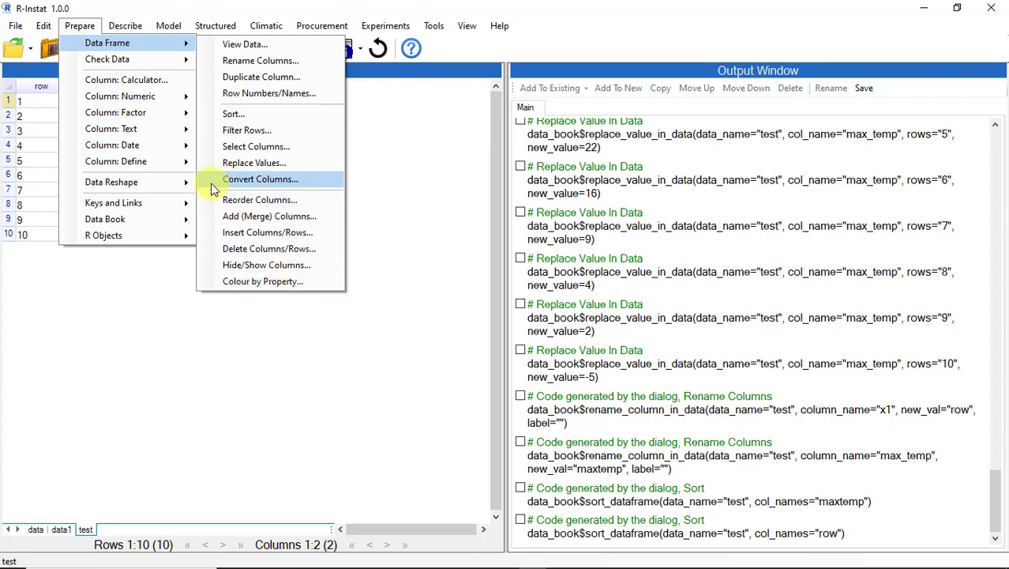
{"action": "mouse_move", "coordinate": [170, 99]}
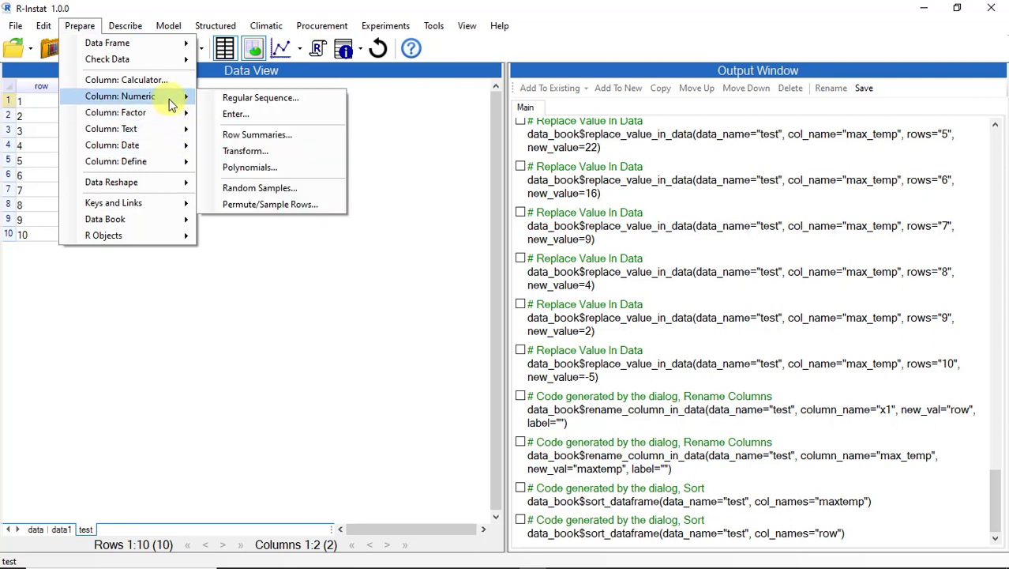
{"action": "left_click", "coordinate": [249, 151]}
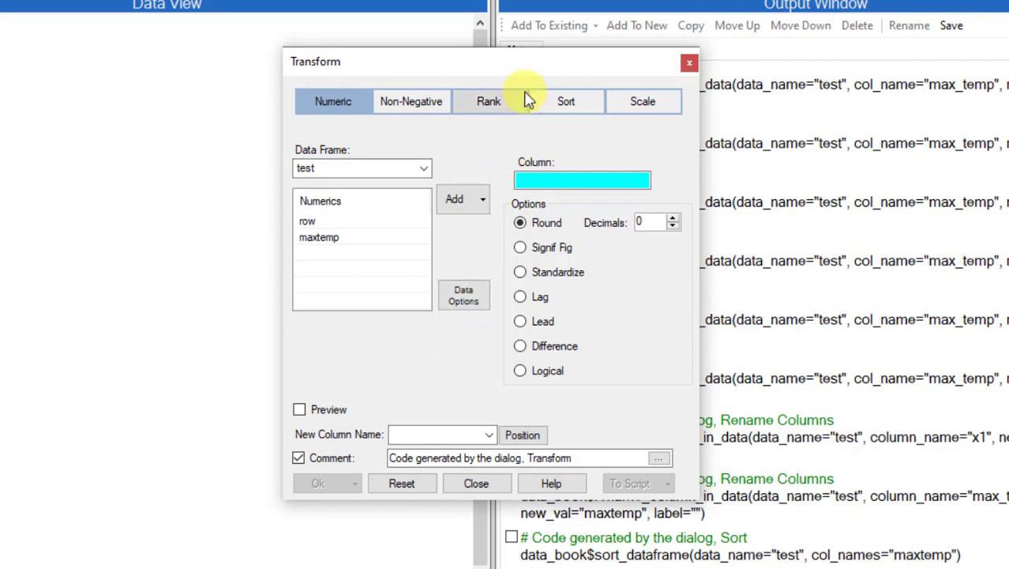
{"action": "left_click", "coordinate": [492, 116]}
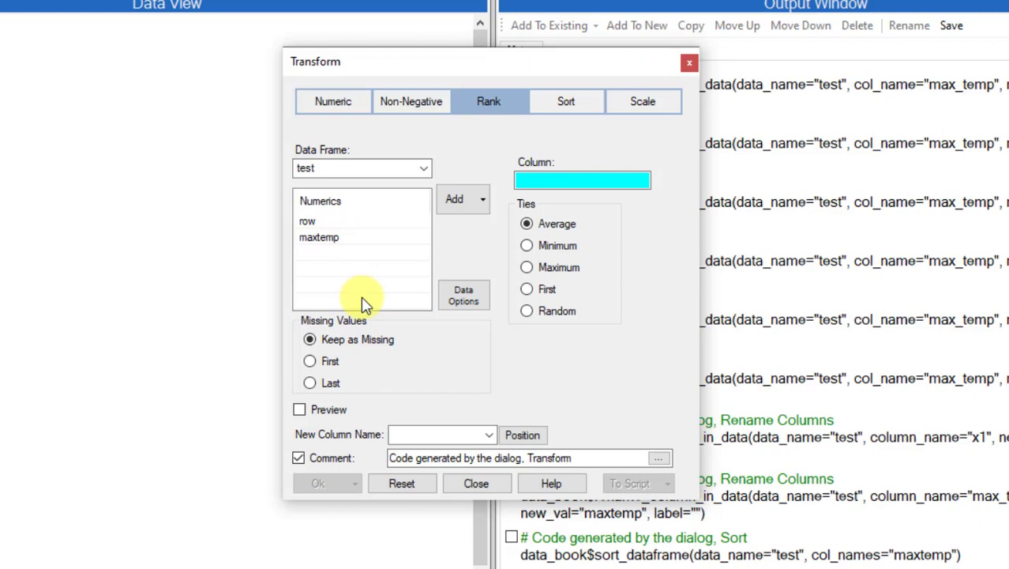
{"action": "left_click", "coordinate": [338, 239]}
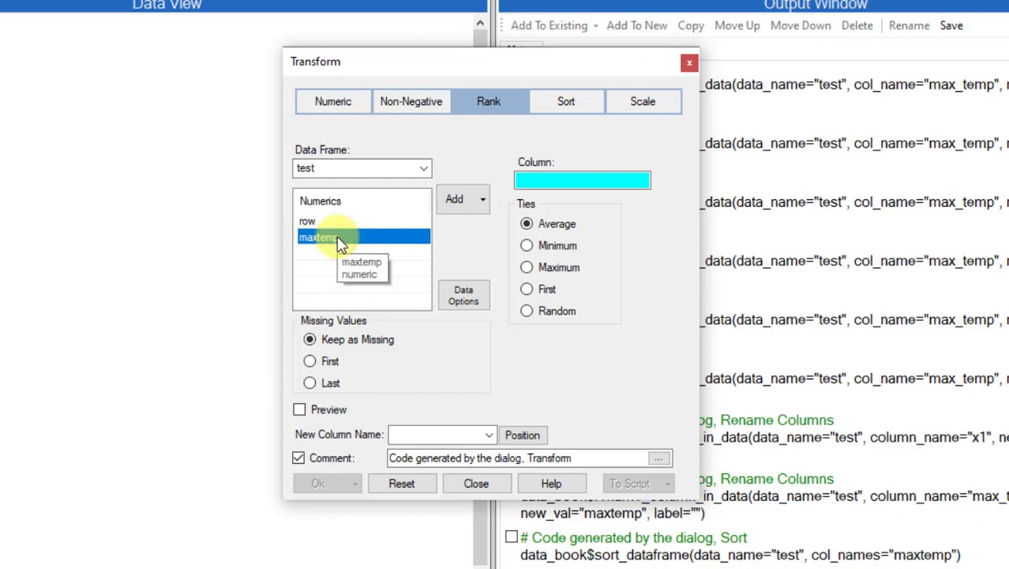
{"action": "left_click", "coordinate": [451, 199]}
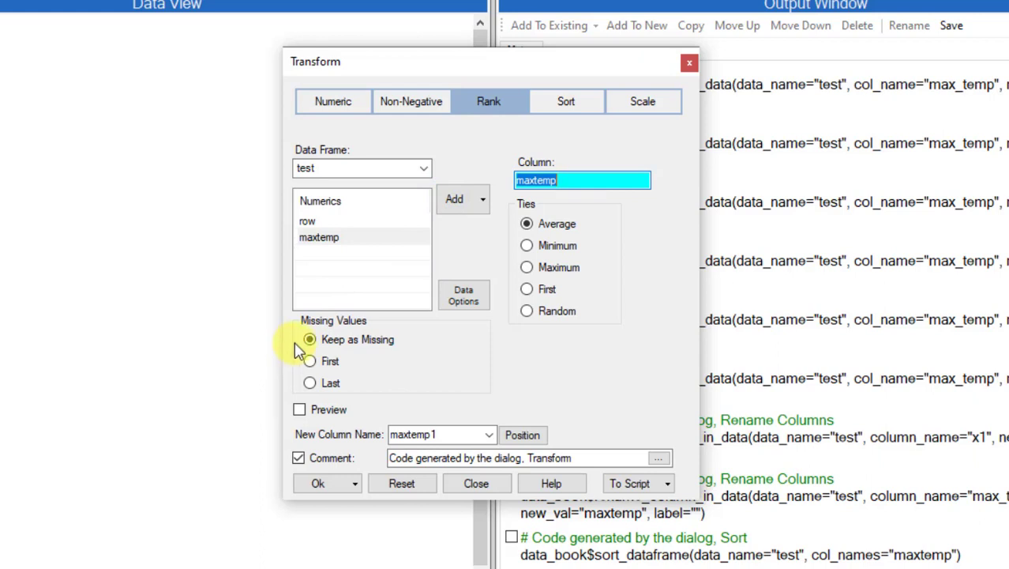
Remove maxtemp from the Rank transform's column field, add it back, and clear it once more.
{"action": "right_click", "coordinate": [589, 184]}
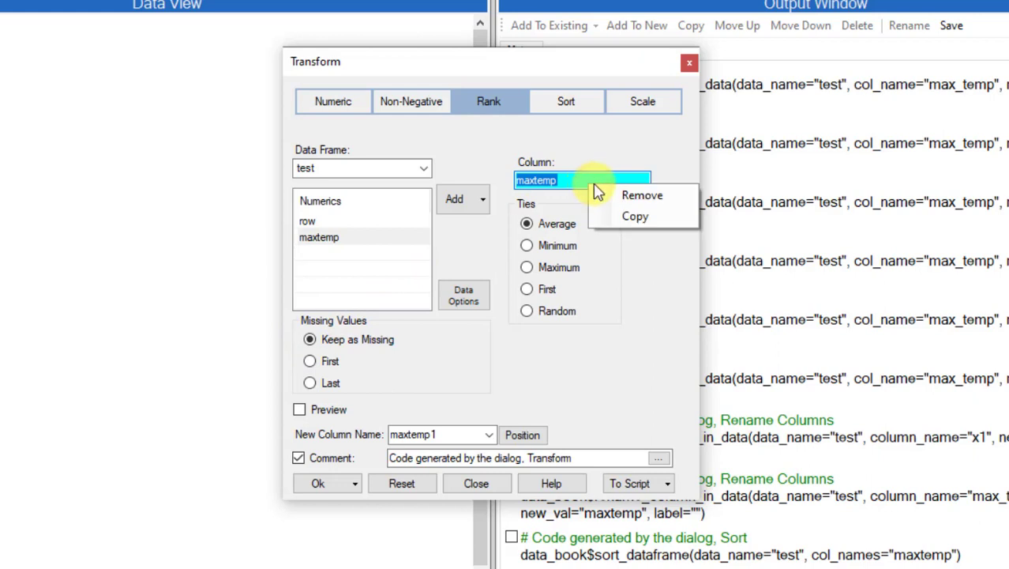
{"action": "left_click", "coordinate": [608, 196]}
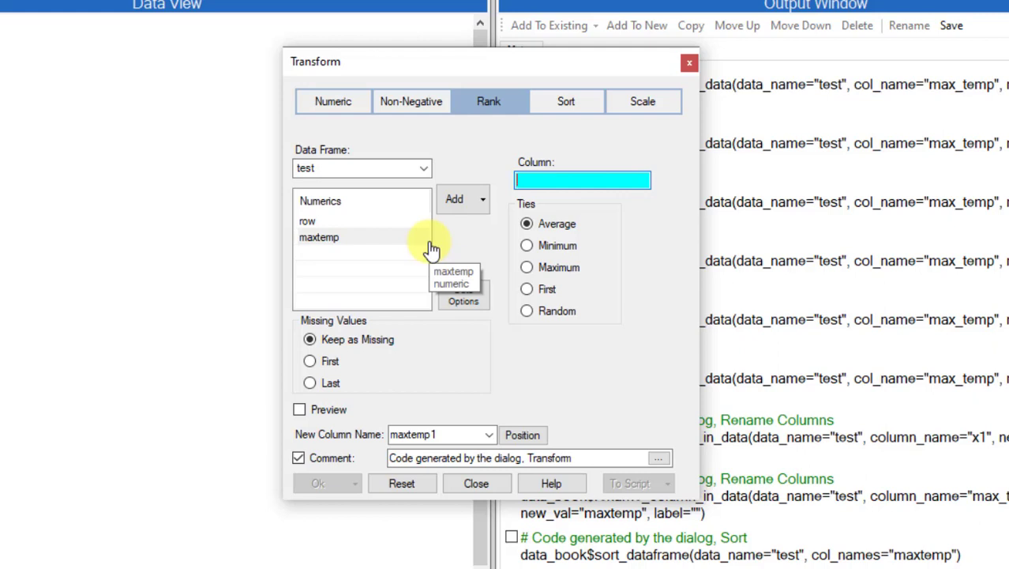
{"action": "double_click", "coordinate": [319, 238]}
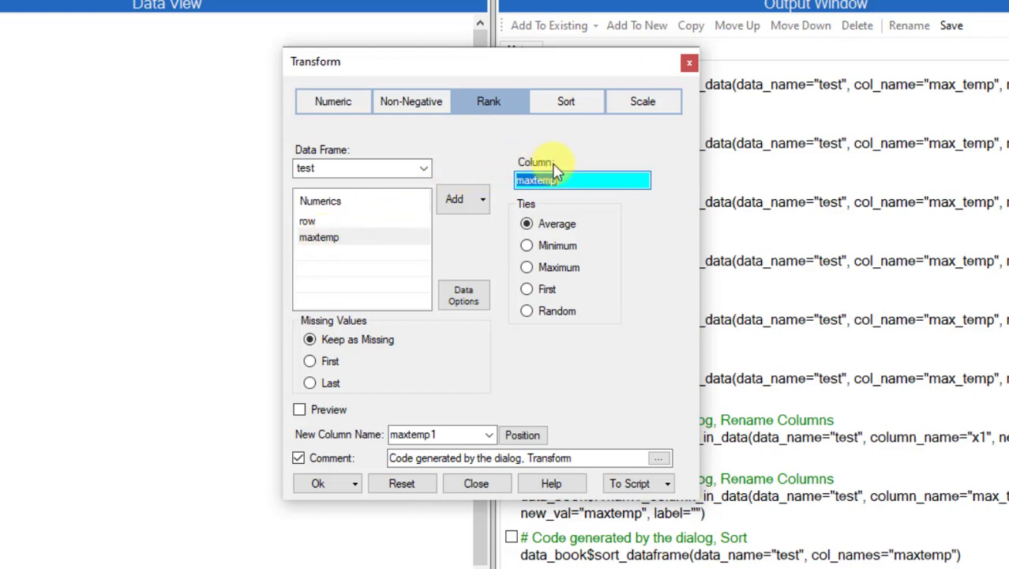
{"action": "key", "text": "BackSpace"}
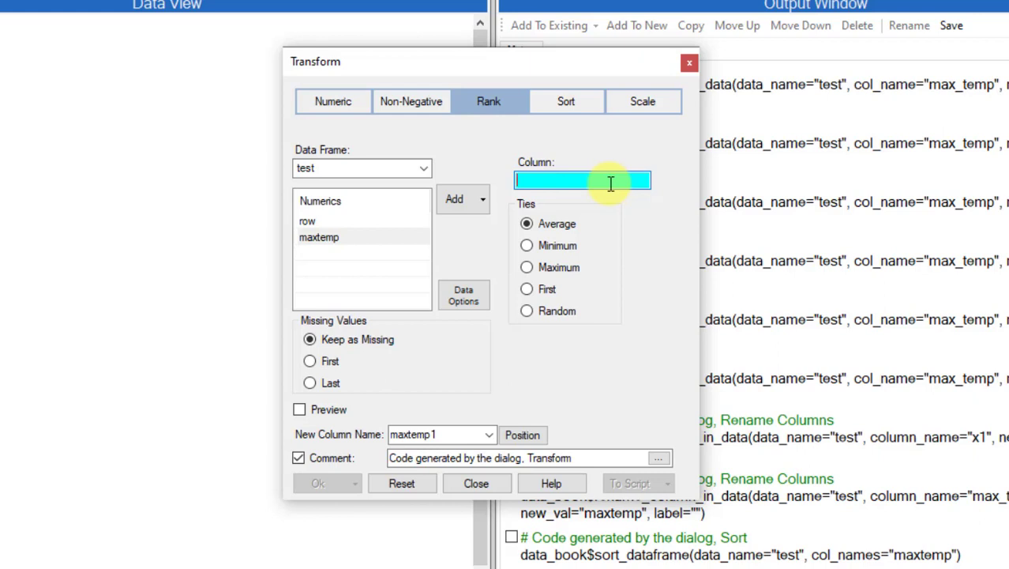
Add maxtemp as the column to rank and create the rank column, with averaged ties and missing values kept as missing.
{"action": "left_click", "coordinate": [338, 240]}
{"action": "left_click", "coordinate": [337, 239]}
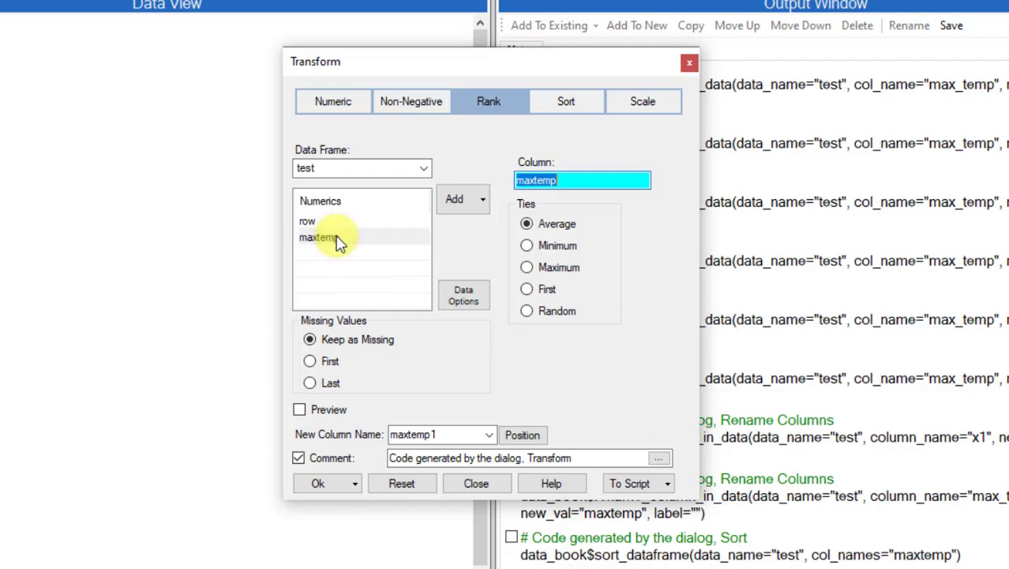
{"action": "left_click", "coordinate": [325, 483]}
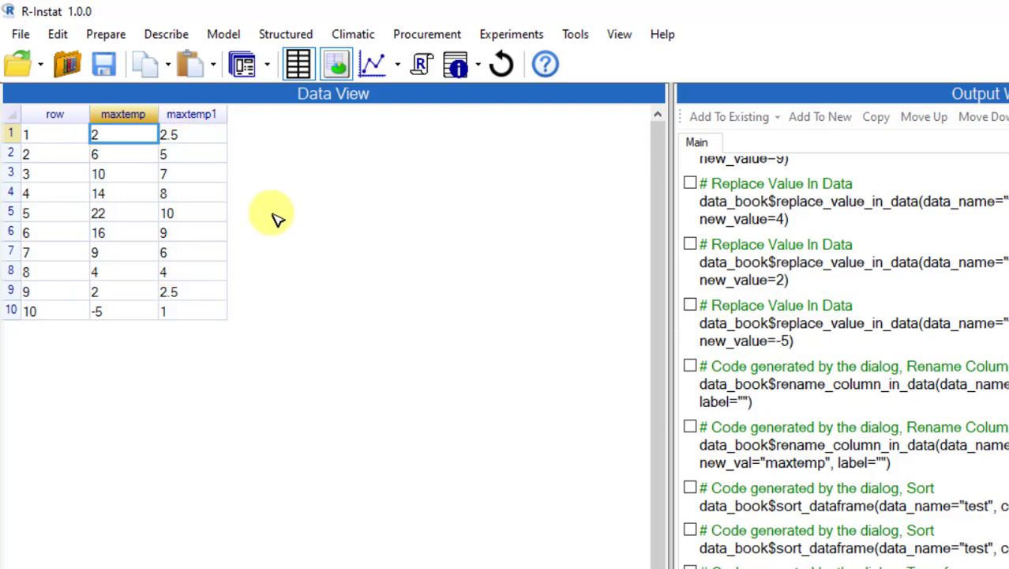
Delete the maxtemp1 rank column from the test data frame.
{"action": "left_click", "coordinate": [192, 114]}
{"action": "right_click", "coordinate": [191, 114]}
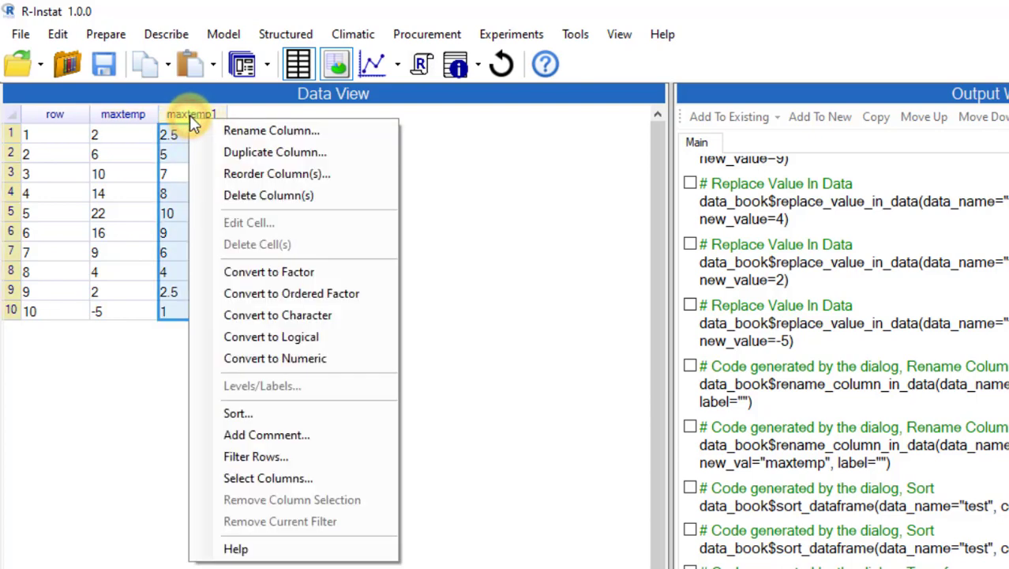
{"action": "left_click", "coordinate": [278, 199]}
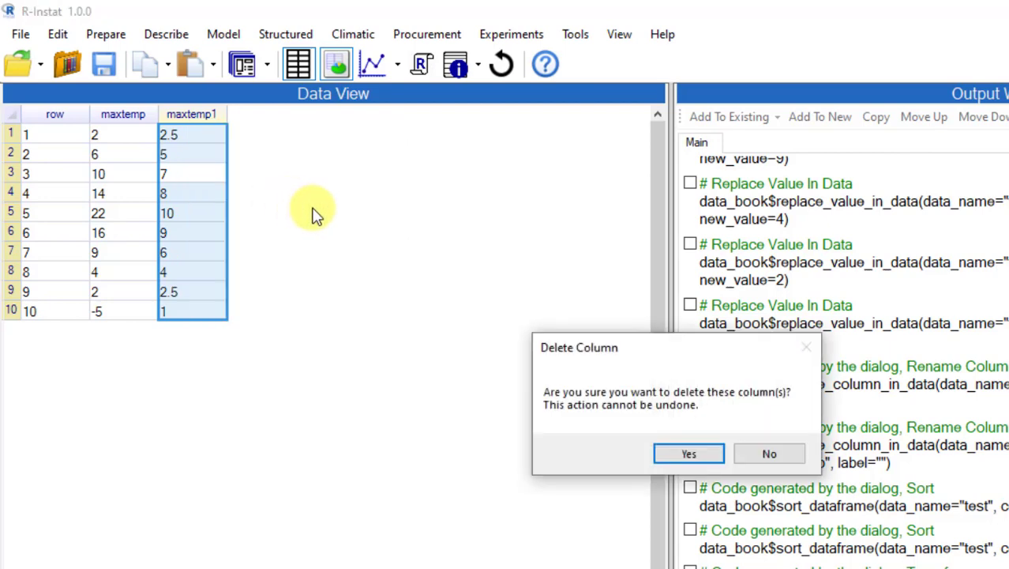
{"action": "left_click", "coordinate": [668, 455]}
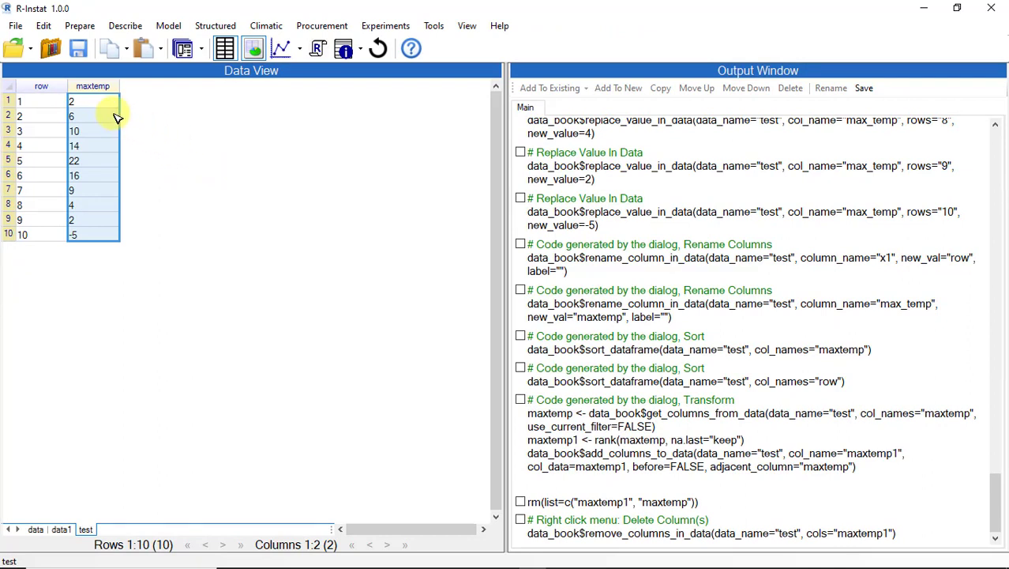
Start a new data frame and name it test2.
{"action": "left_click", "coordinate": [16, 26]}
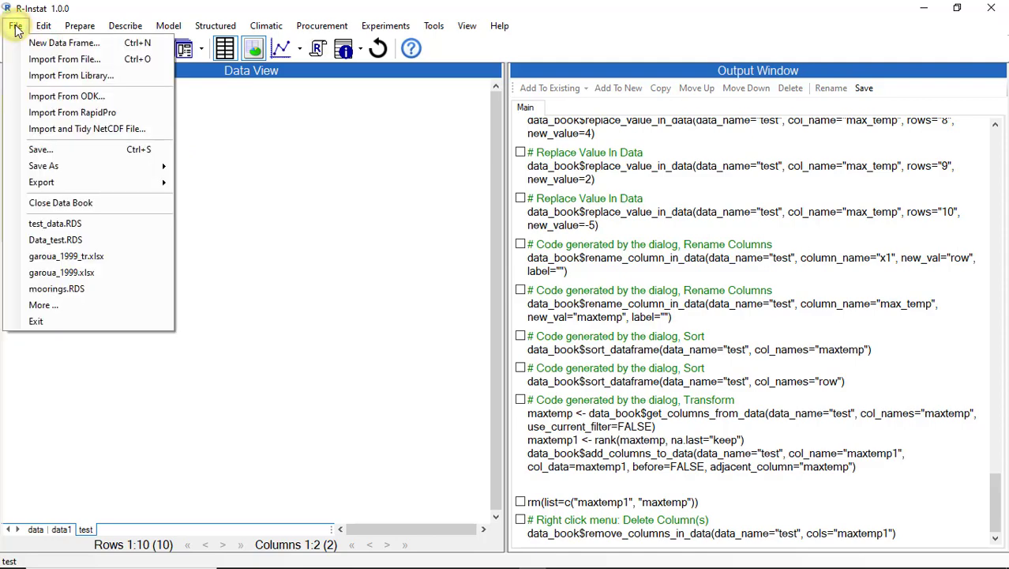
{"action": "left_click", "coordinate": [29, 44]}
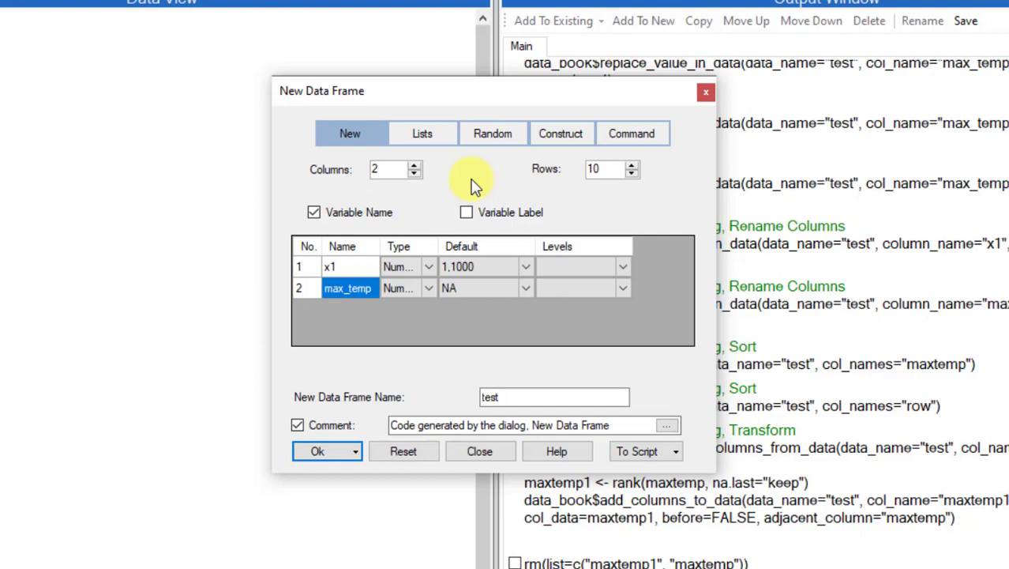
{"action": "left_click", "coordinate": [516, 396]}
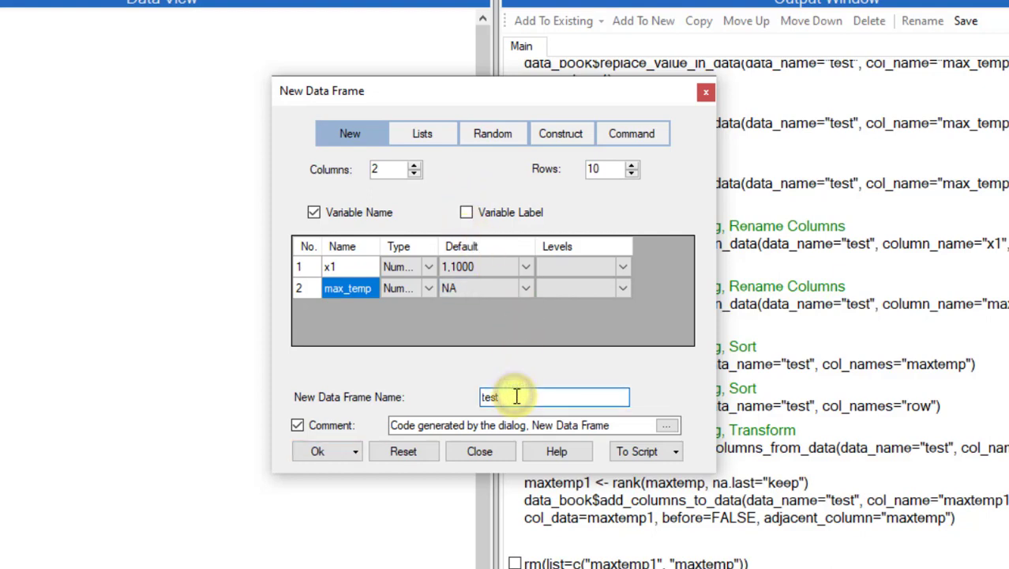
{"action": "type", "text": "2"}
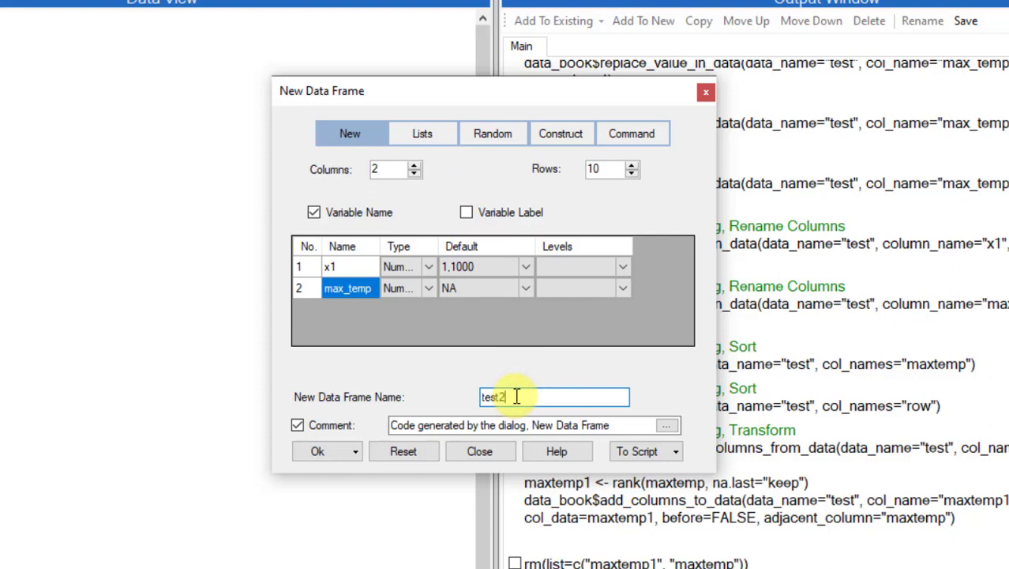
Set the number of rows of the new data frame test2 to 5000.
{"action": "left_click", "coordinate": [631, 174]}
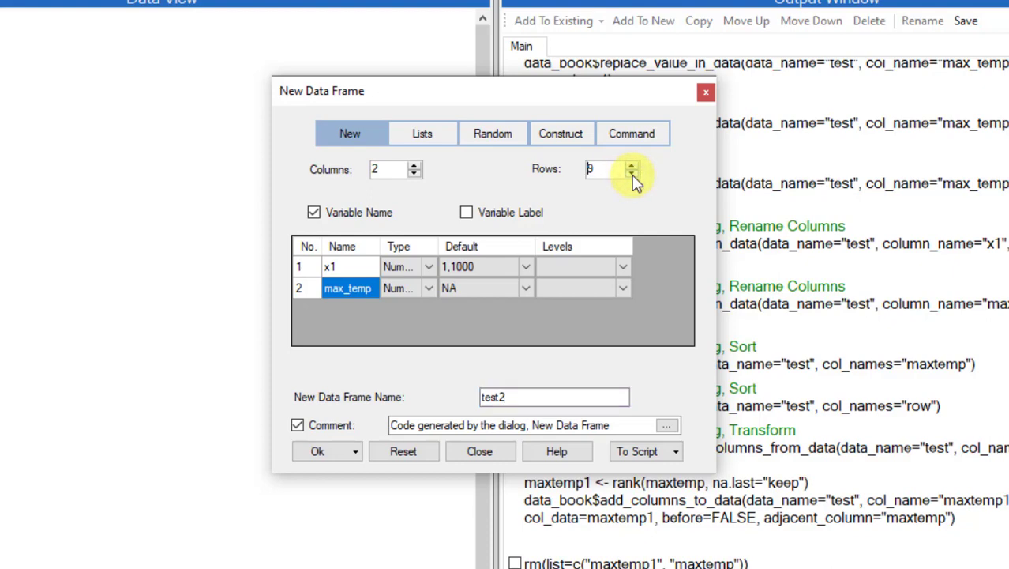
{"action": "left_click", "coordinate": [632, 175]}
{"action": "left_click", "coordinate": [632, 175]}
{"action": "left_click", "coordinate": [633, 174]}
{"action": "left_click", "coordinate": [633, 174]}
{"action": "left_click", "coordinate": [604, 171]}
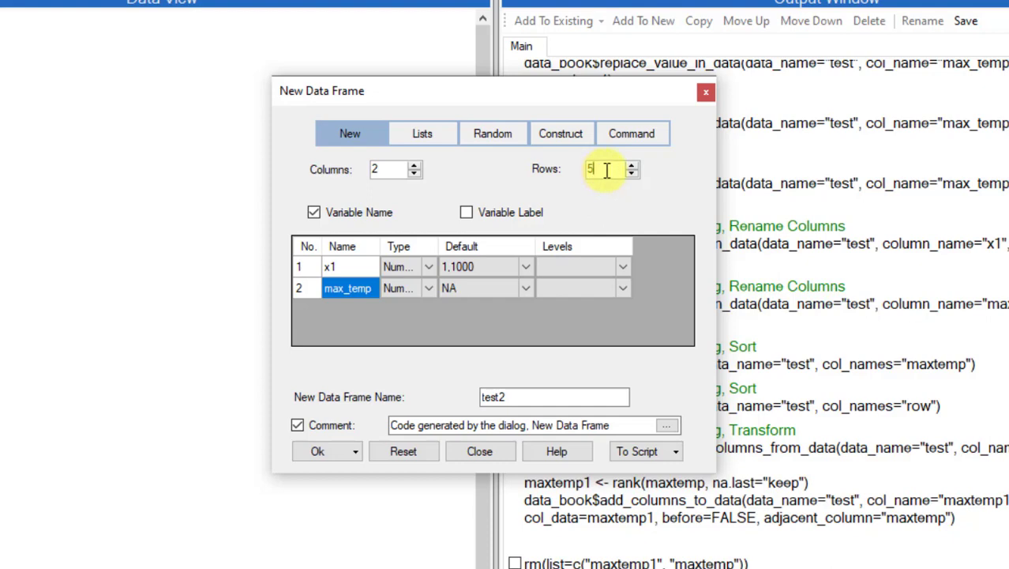
{"action": "type", "text": "000"}
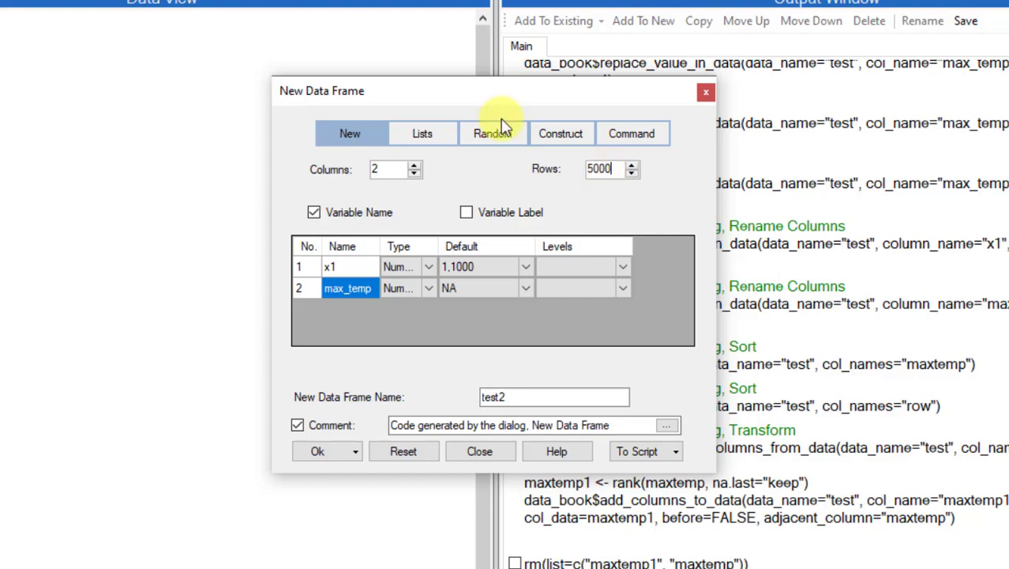
Set the number of columns to 200 and create the test2 data frame.
{"action": "double_click", "coordinate": [394, 168]}
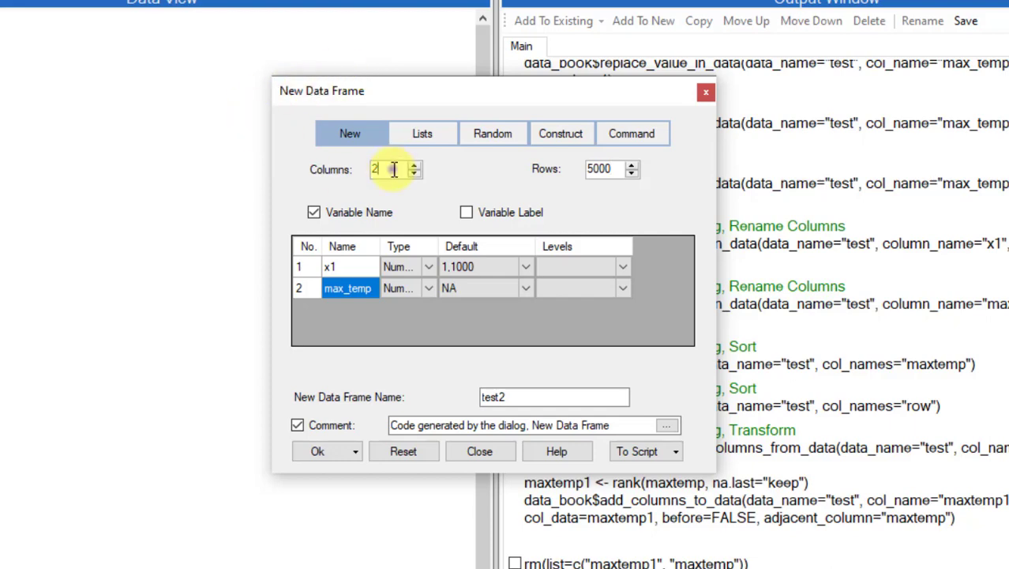
{"action": "type", "text": "200"}
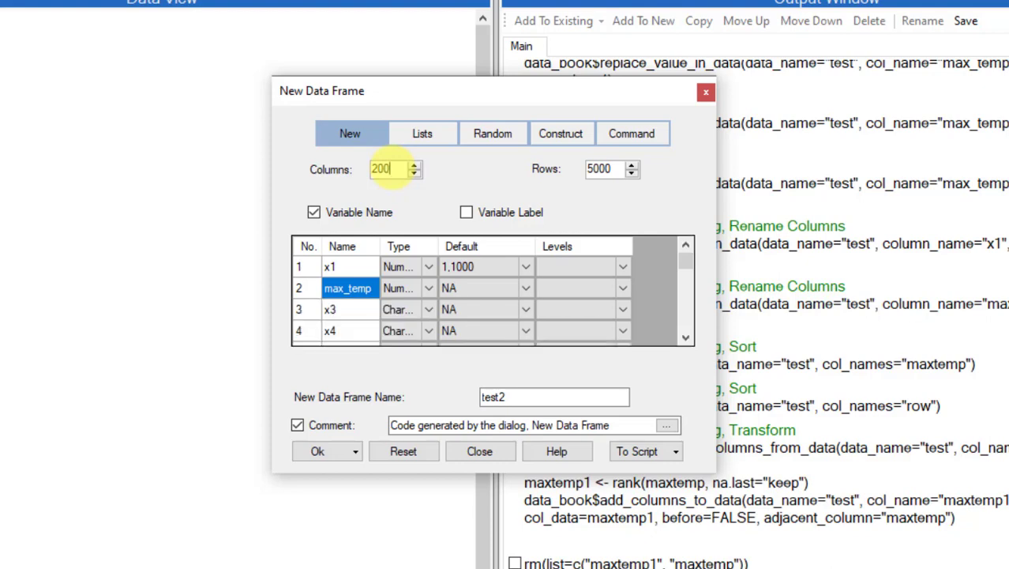
{"action": "left_click", "coordinate": [324, 450]}
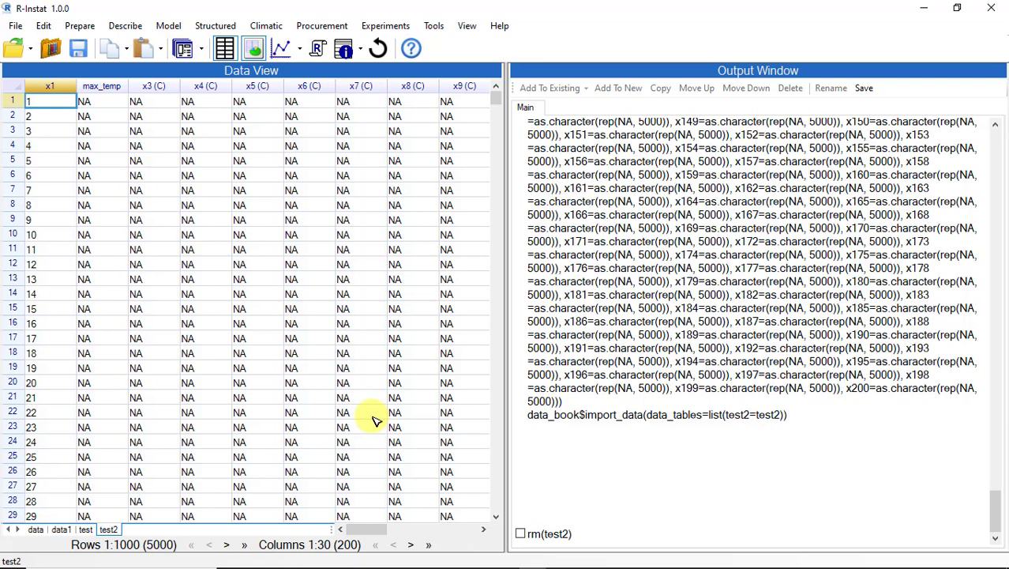
Look through the first page of test2 rows down to row 1000.
{"action": "left_click", "coordinate": [497, 117]}
{"action": "left_click", "coordinate": [496, 516]}
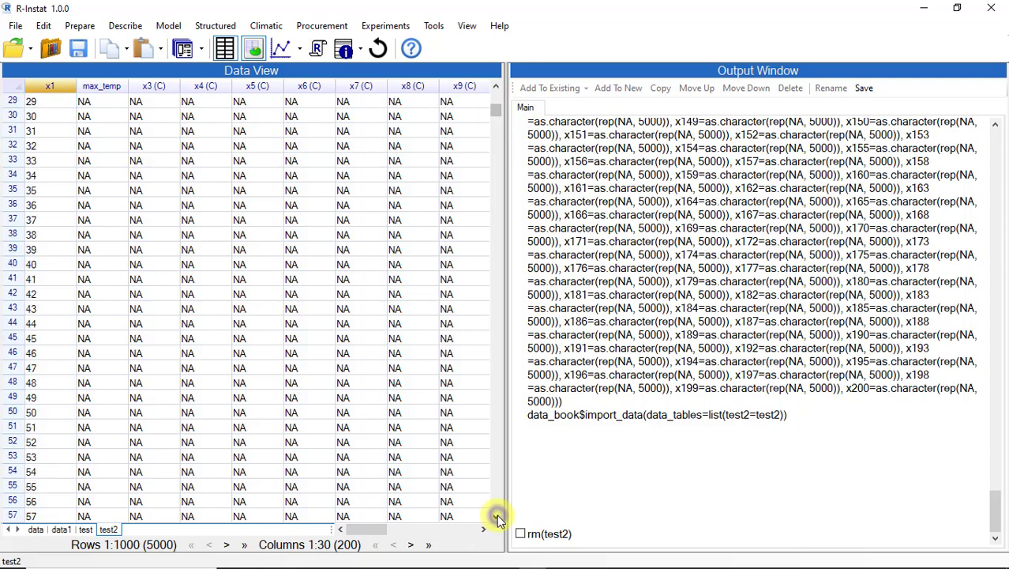
{"action": "left_click", "coordinate": [497, 516]}
{"action": "left_click", "coordinate": [497, 516]}
{"action": "left_click", "coordinate": [496, 516]}
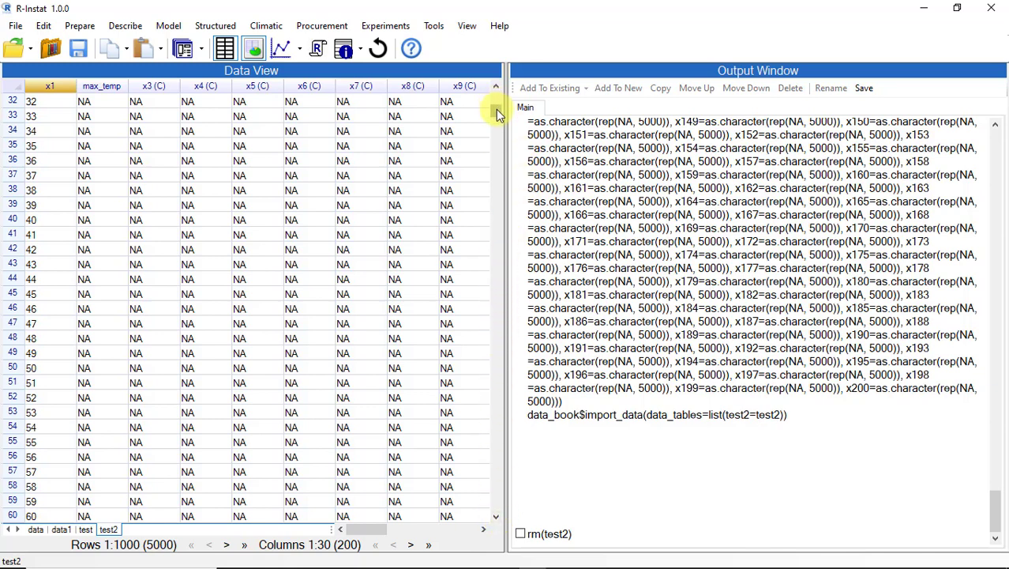
{"action": "left_click_drag", "start_coordinate": [496, 109], "coordinate": [478, 518]}
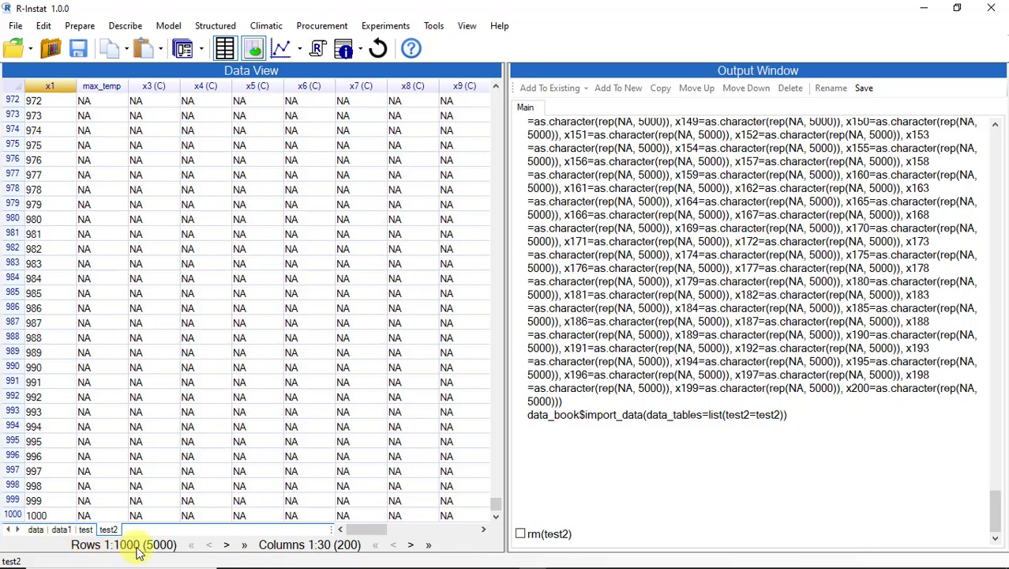
Page through the row and column blocks of test2 to the last ones, and return to the first rows and columns.
{"action": "left_click", "coordinate": [227, 545]}
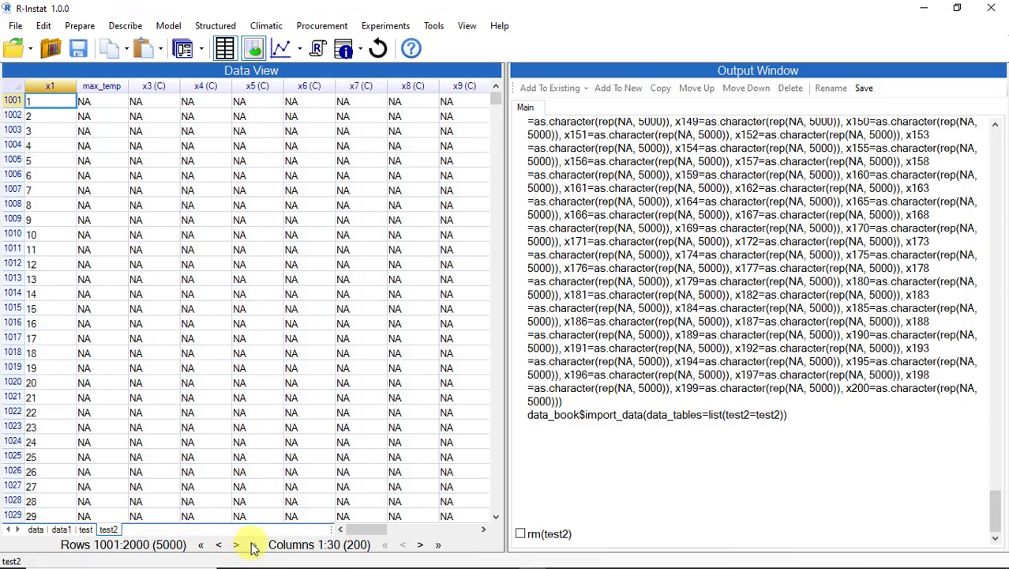
{"action": "left_click", "coordinate": [253, 547]}
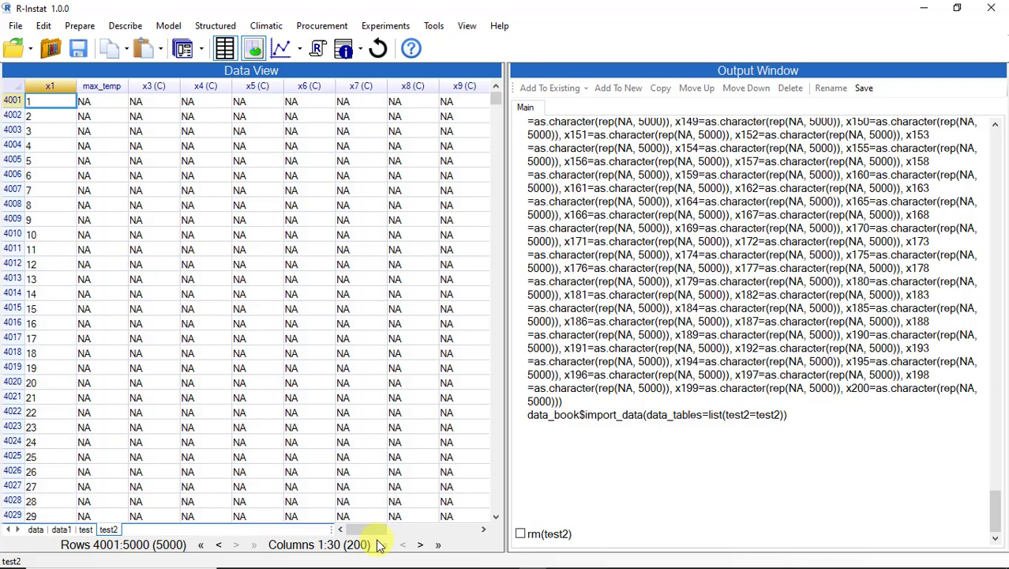
{"action": "left_click", "coordinate": [421, 545]}
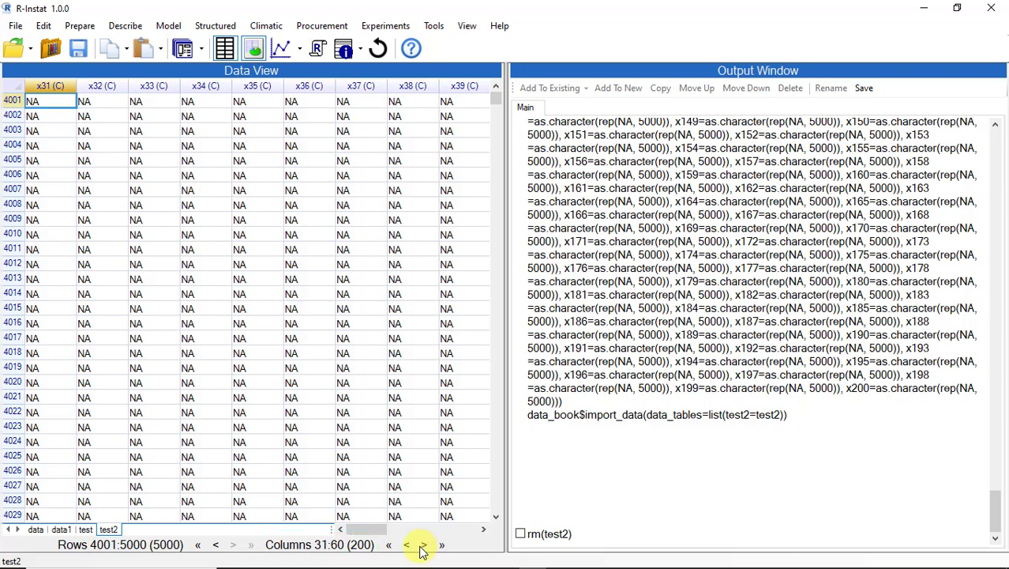
{"action": "left_click", "coordinate": [441, 549]}
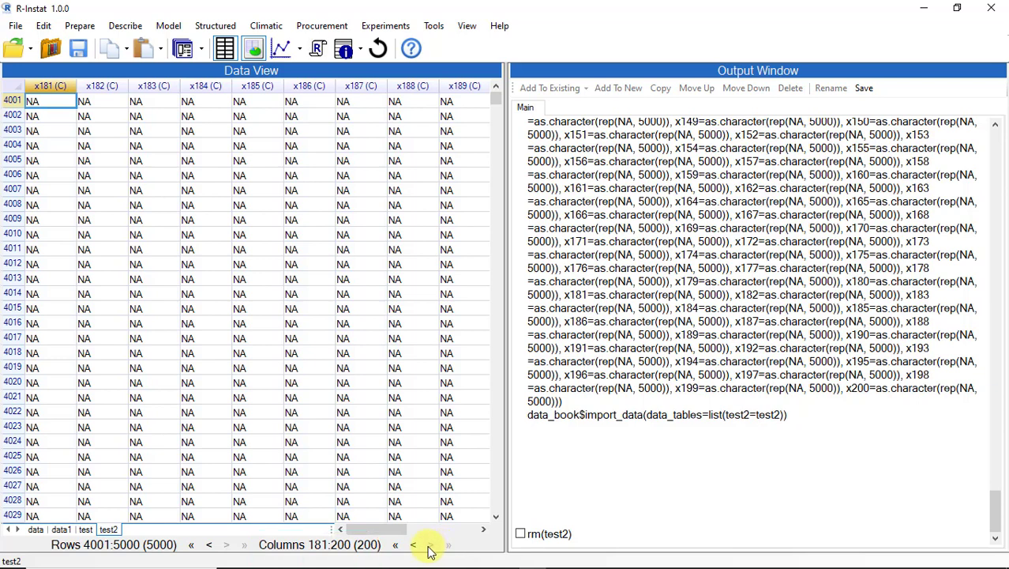
{"action": "left_click", "coordinate": [397, 546]}
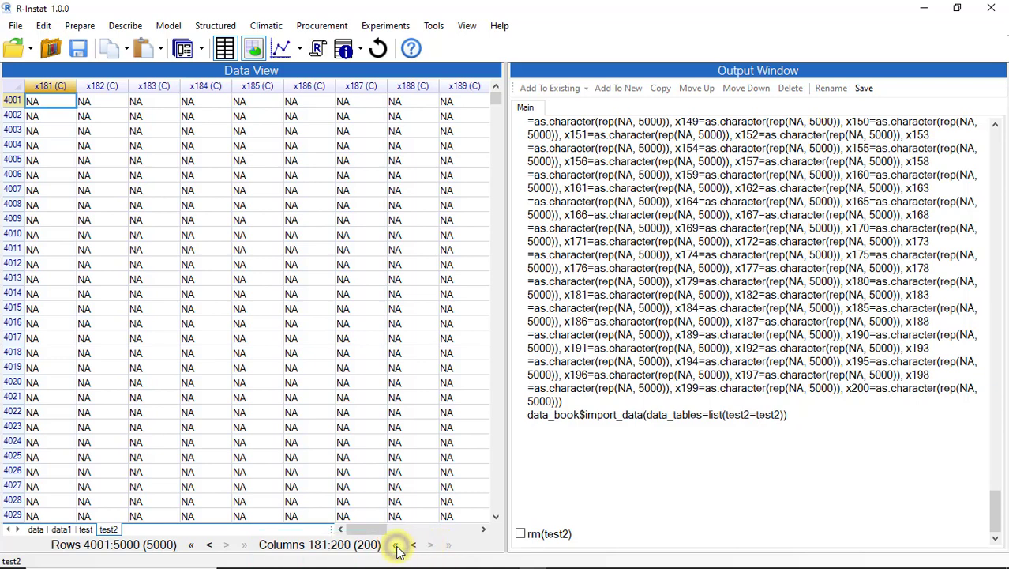
{"action": "left_click", "coordinate": [202, 550]}
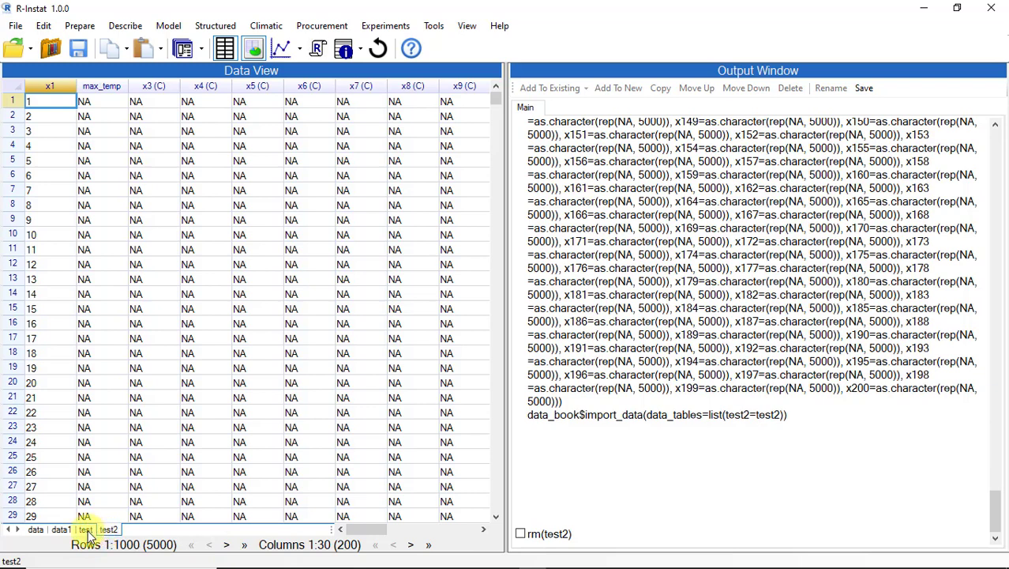
Switch to the test data frame and view the available actions for the data frame and for row 6.
{"action": "left_click", "coordinate": [85, 530]}
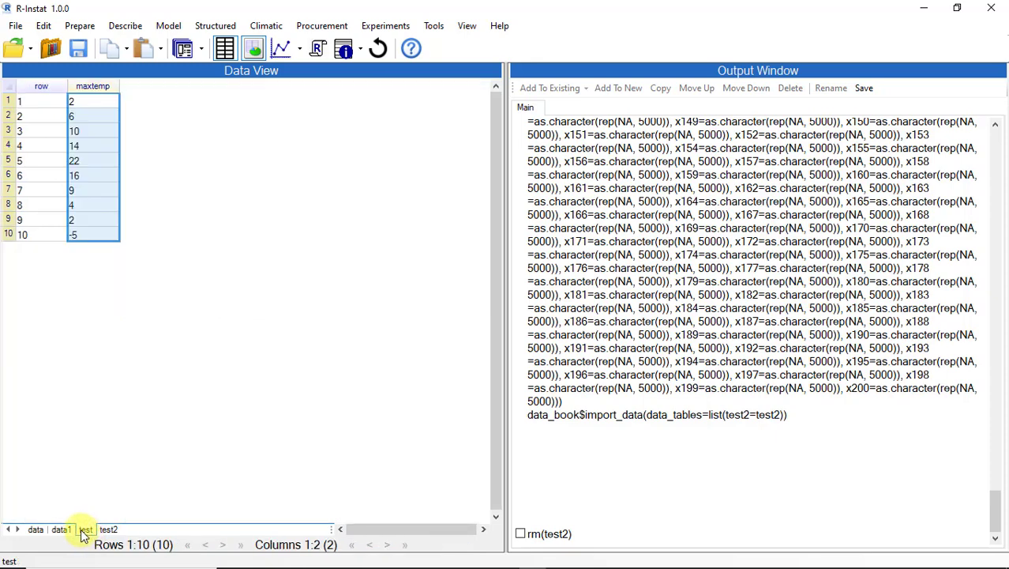
{"action": "right_click", "coordinate": [82, 532]}
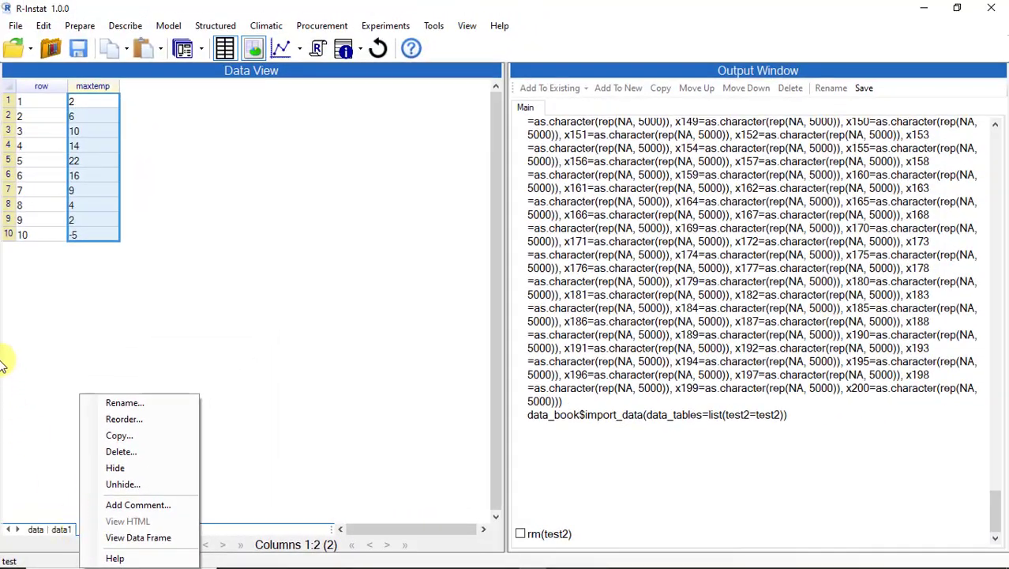
{"action": "right_click", "coordinate": [11, 179]}
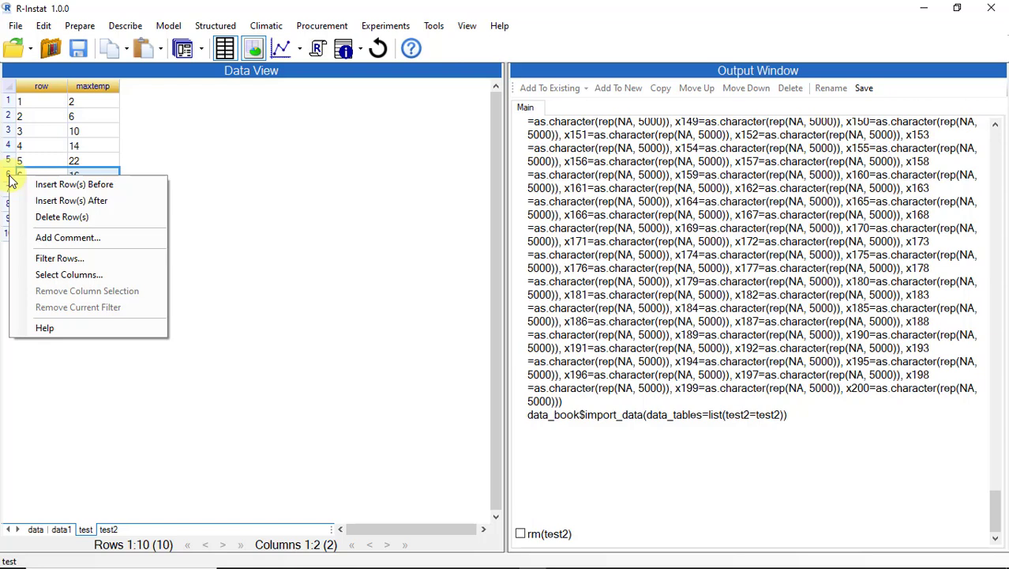
Delete the test2 data frame from the data book.
{"action": "left_click", "coordinate": [112, 531]}
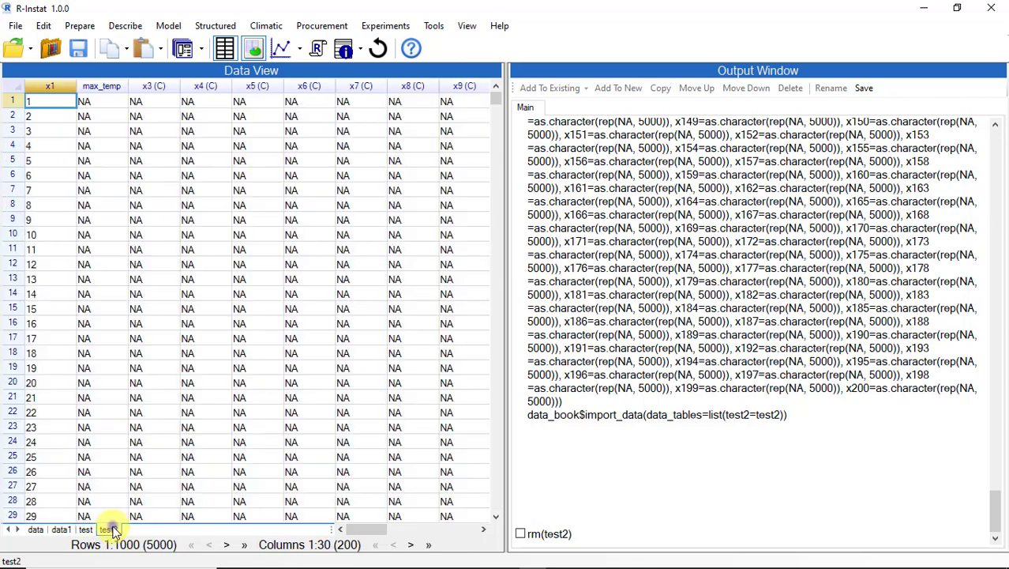
{"action": "right_click", "coordinate": [113, 532]}
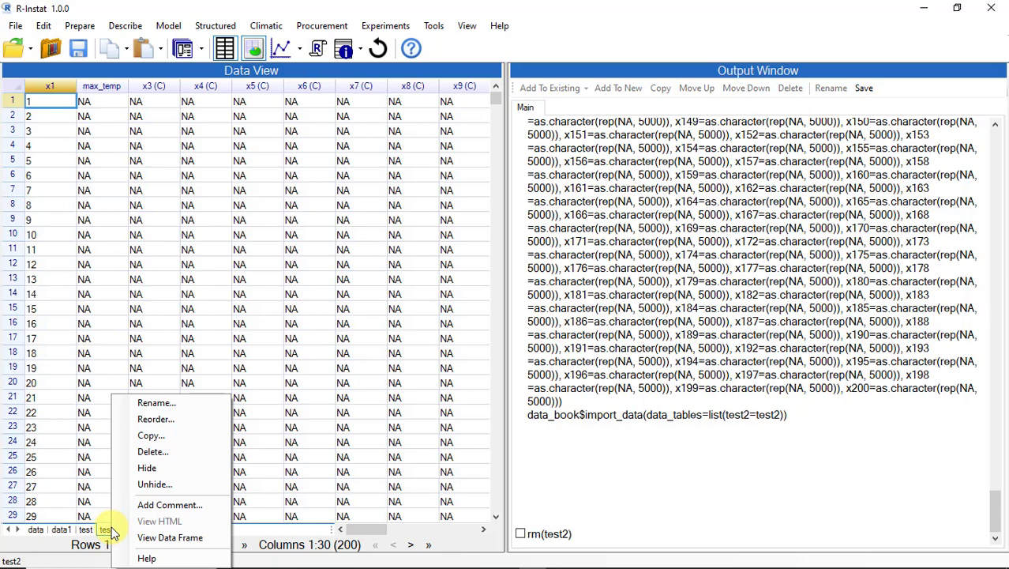
{"action": "left_click", "coordinate": [162, 450]}
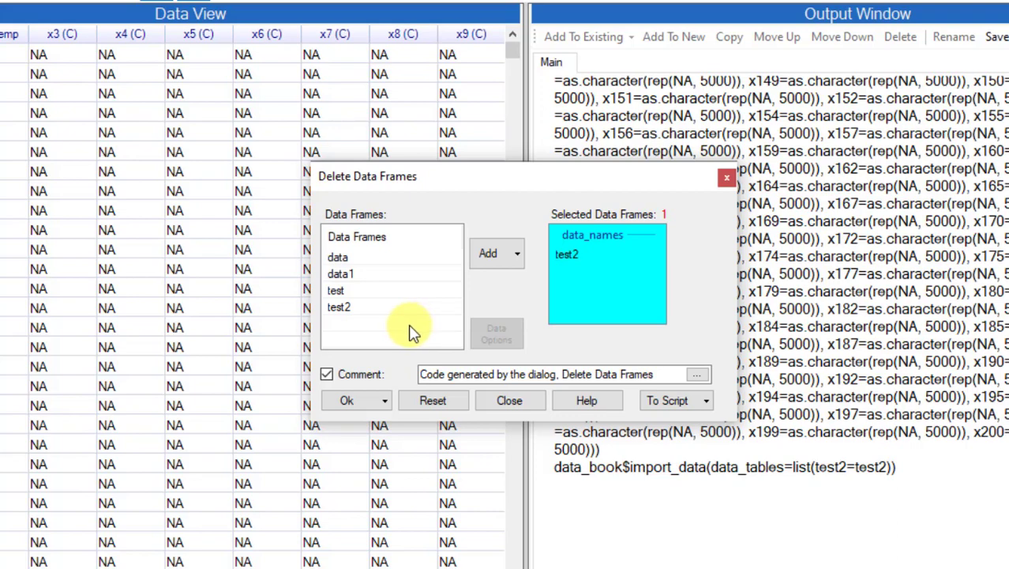
{"action": "left_click", "coordinate": [345, 401]}
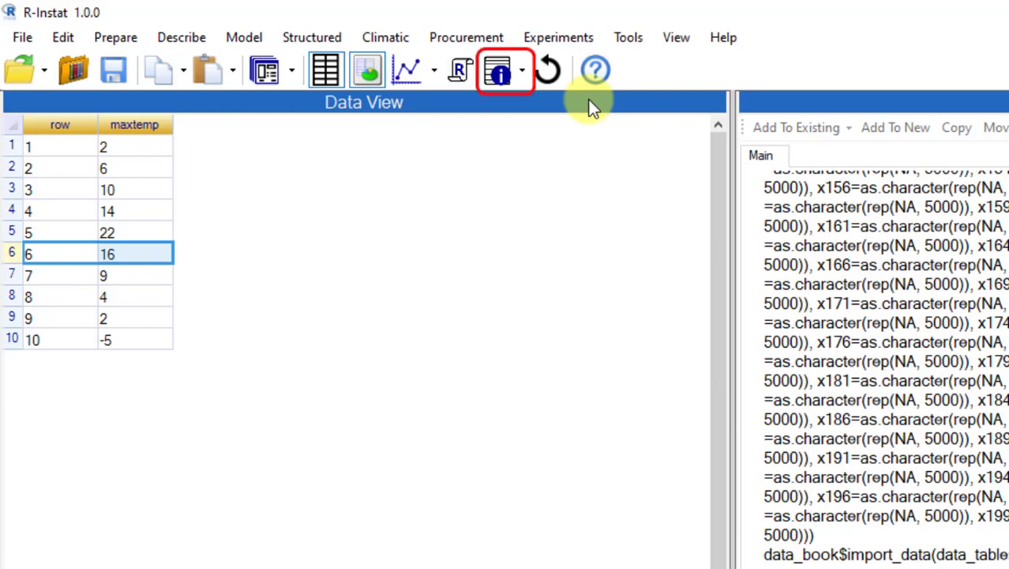
Show the column metadata, view it for the data data frame, and restore the default window layout.
{"action": "left_click", "coordinate": [499, 74]}
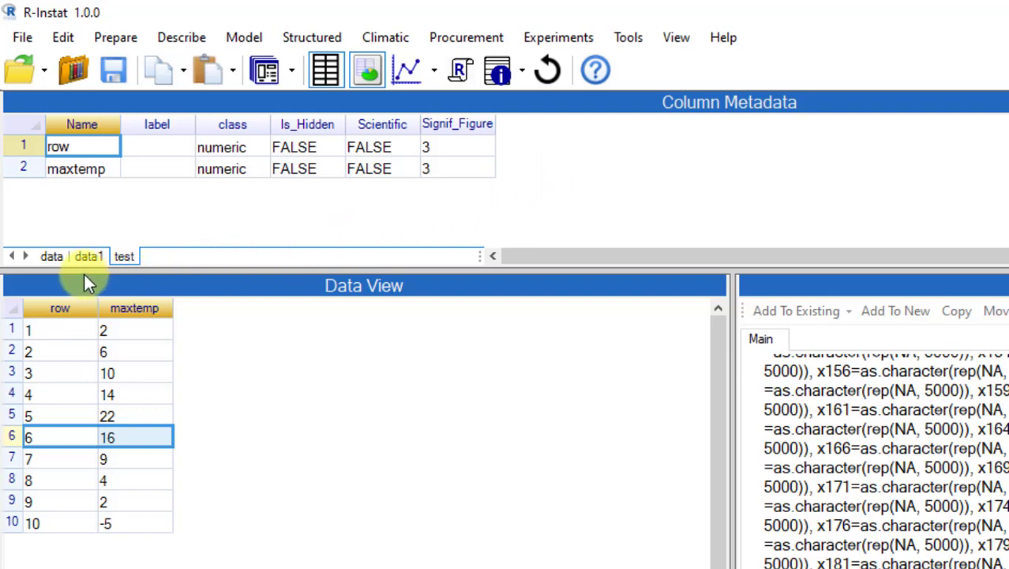
{"action": "left_click", "coordinate": [51, 256]}
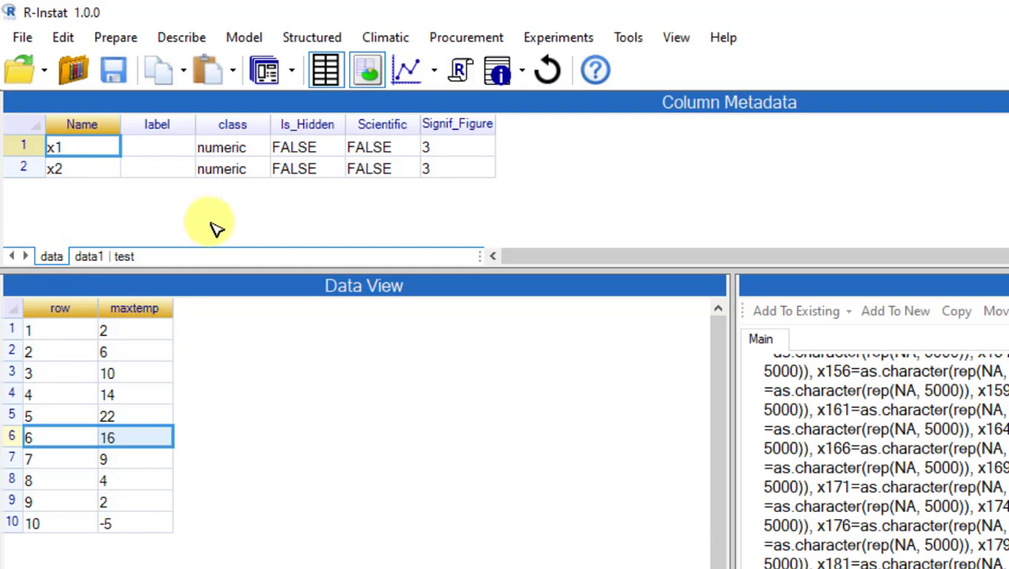
{"action": "left_click", "coordinate": [551, 75]}
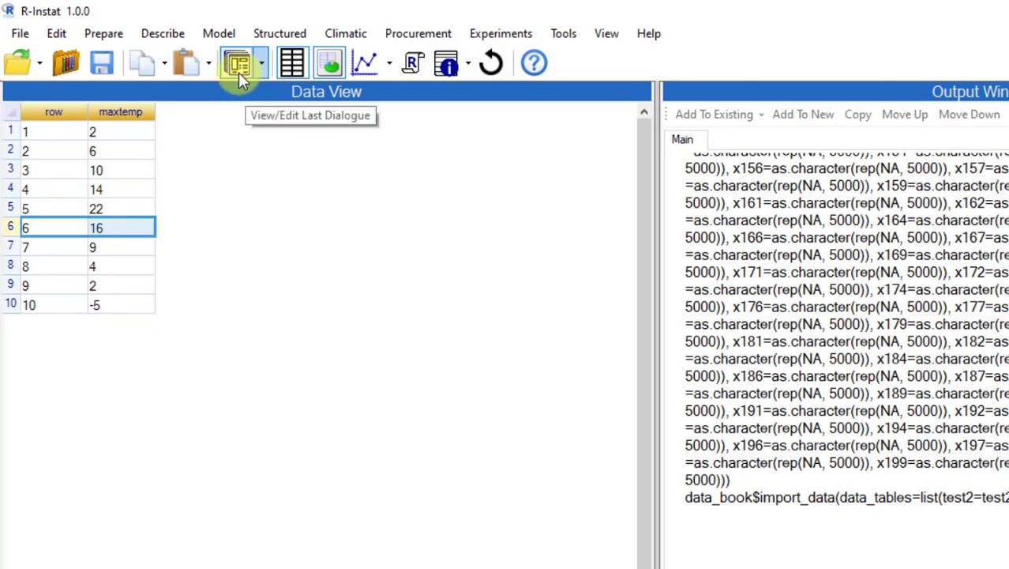
Reopen the last used dialog and close it without deleting any data frame.
{"action": "left_click", "coordinate": [237, 71]}
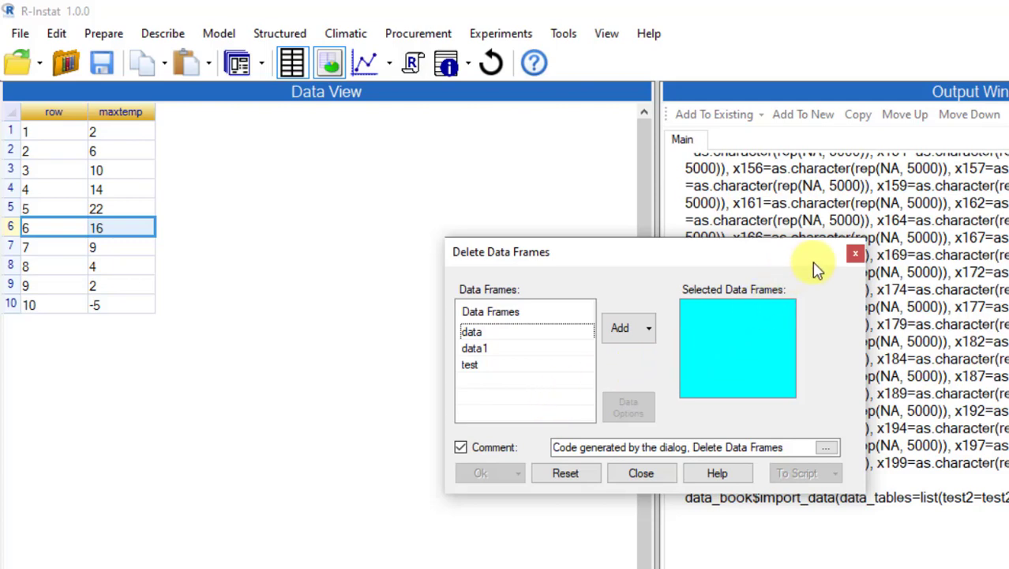
{"action": "left_click", "coordinate": [855, 257]}
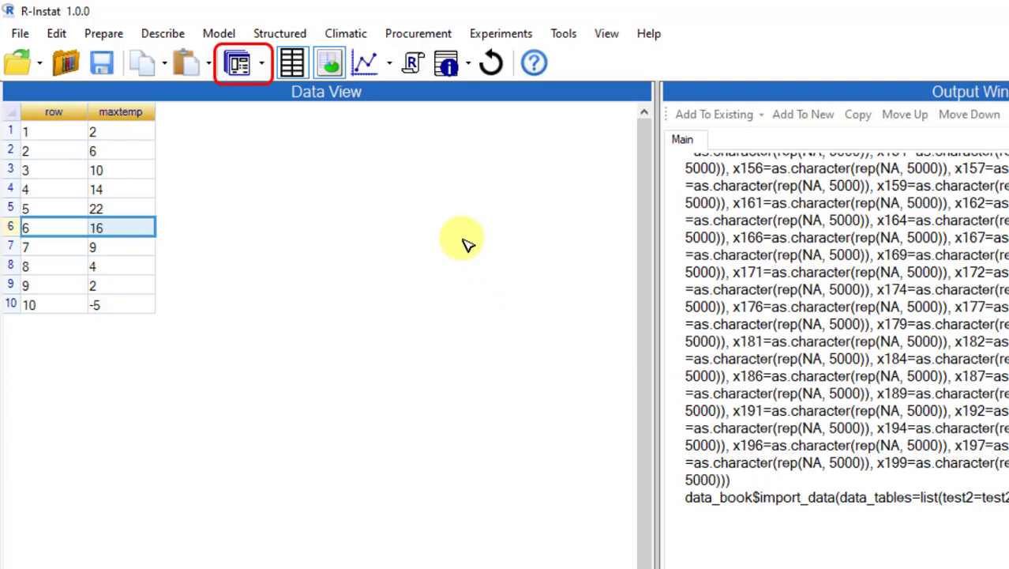
Reopen New Data Frame from the recently used dialogs and reset it to its defaults.
{"action": "left_click", "coordinate": [262, 75]}
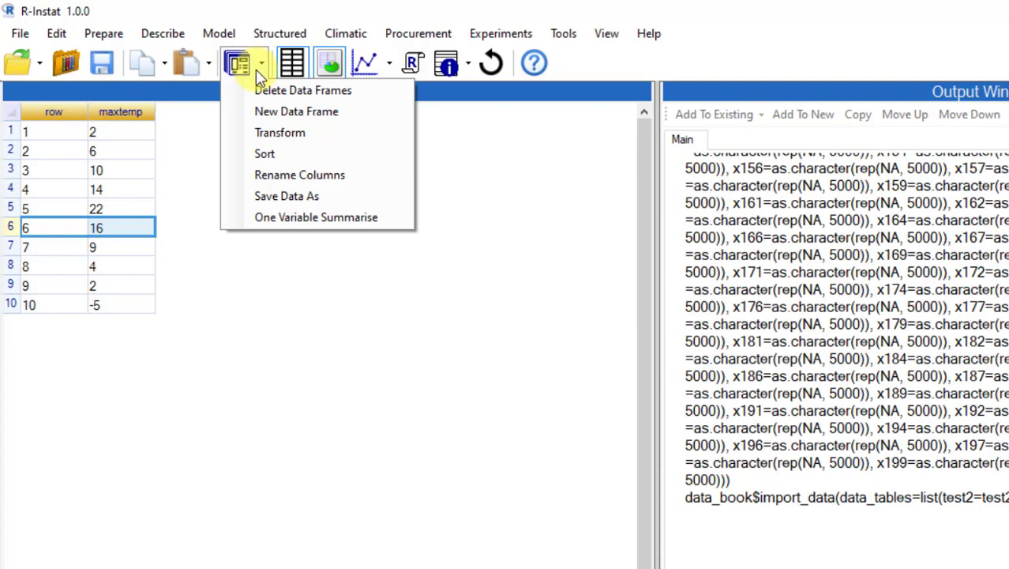
{"action": "left_click", "coordinate": [278, 111]}
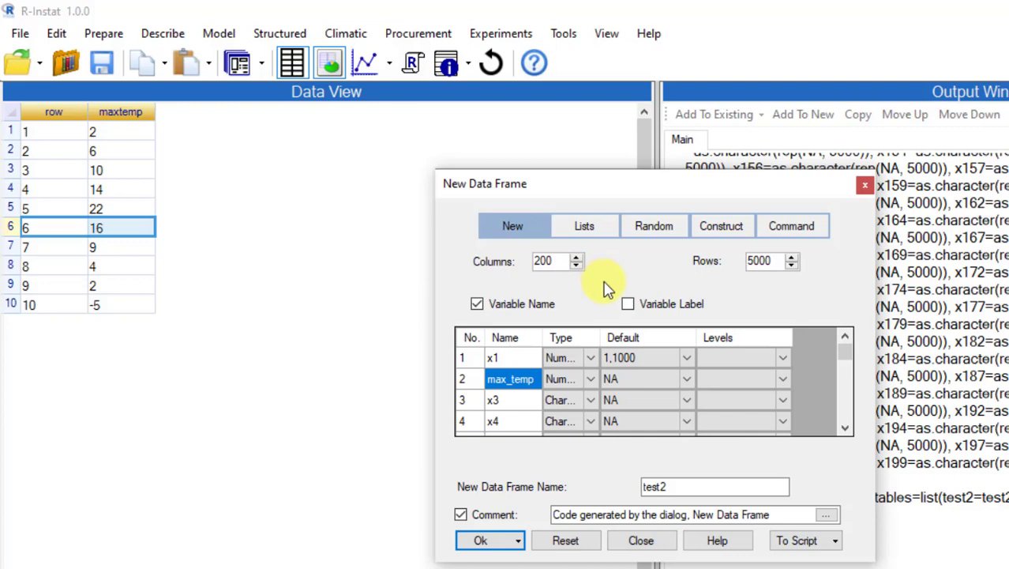
{"action": "left_click", "coordinate": [570, 541]}
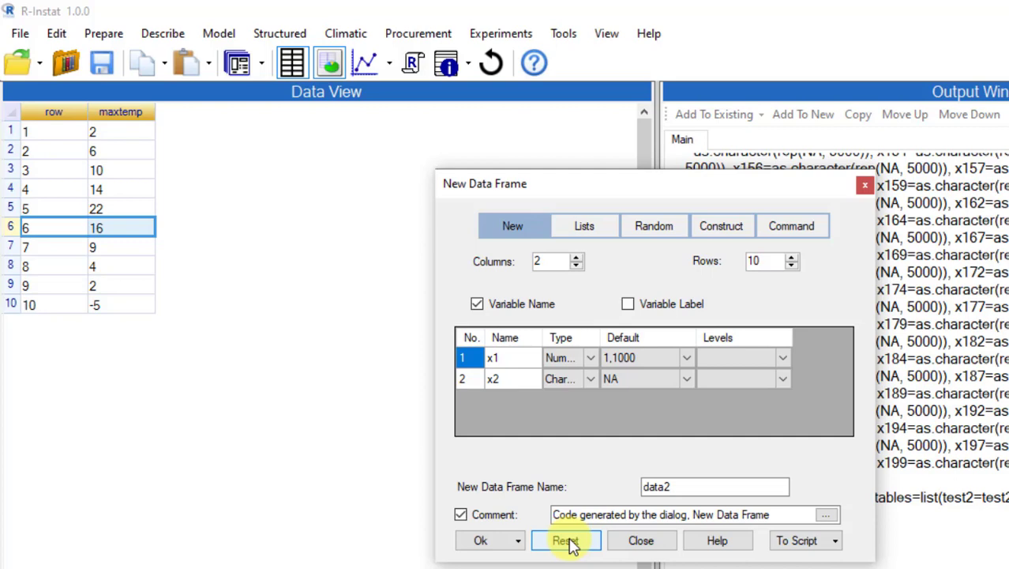
Create the data2 data frame with 5 rows, two numeric columns x1 and x2, and NA as the default value.
{"action": "left_click", "coordinate": [772, 261]}
{"action": "key", "text": "BackSpace"}
{"action": "key", "text": "BackSpace"}
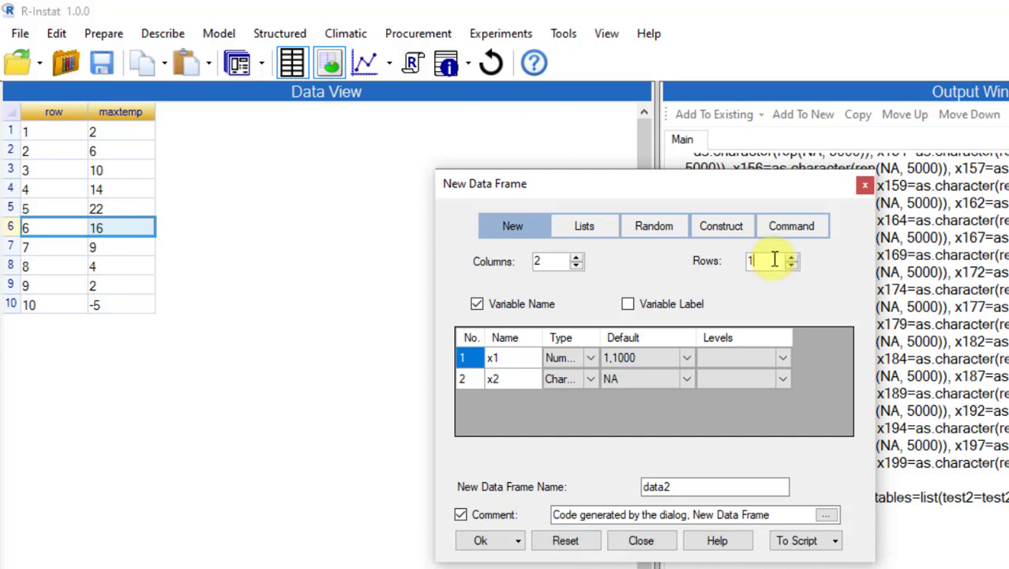
{"action": "type", "text": "5"}
{"action": "left_click", "coordinate": [686, 359]}
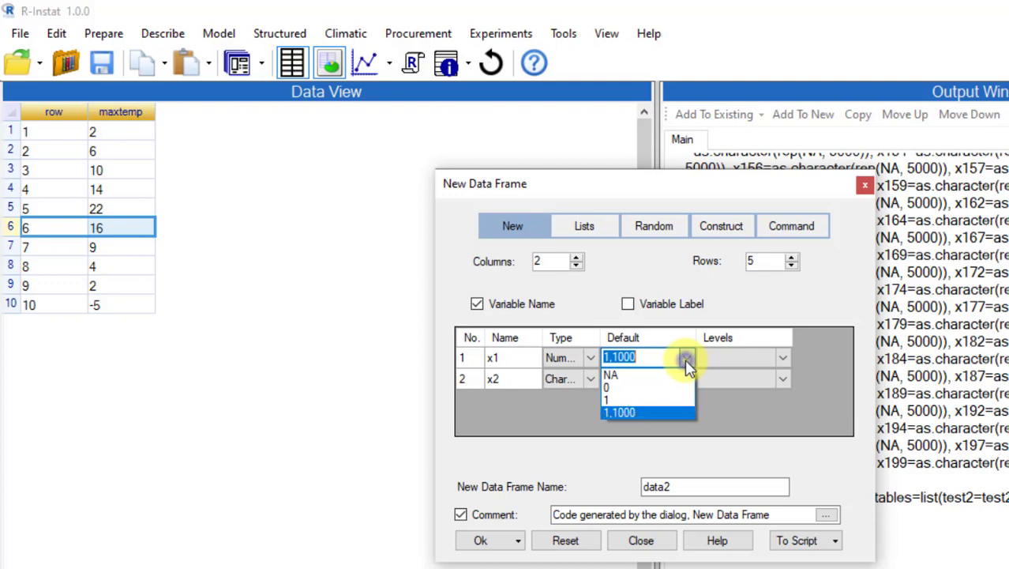
{"action": "left_click", "coordinate": [676, 376]}
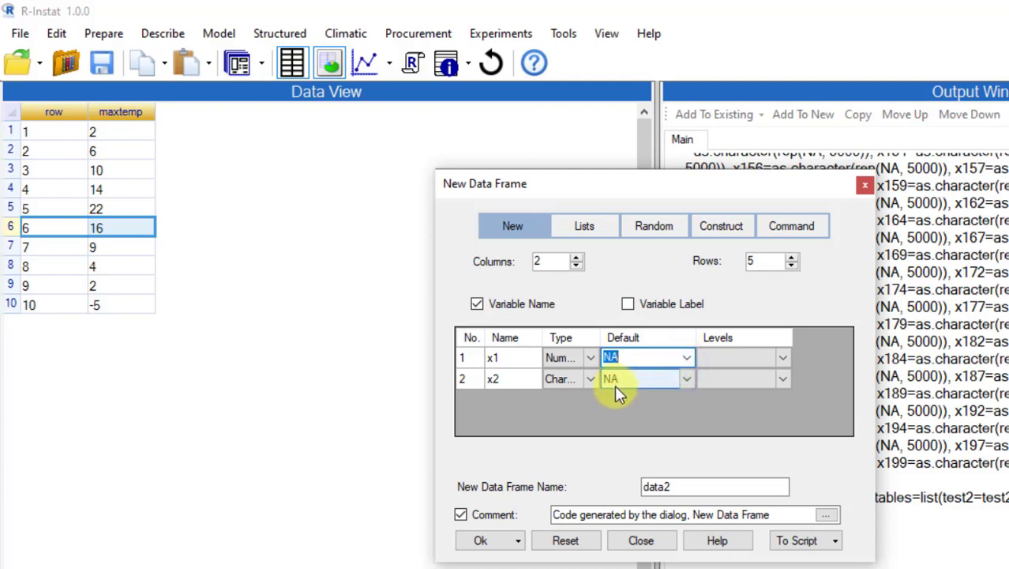
{"action": "left_click", "coordinate": [580, 379]}
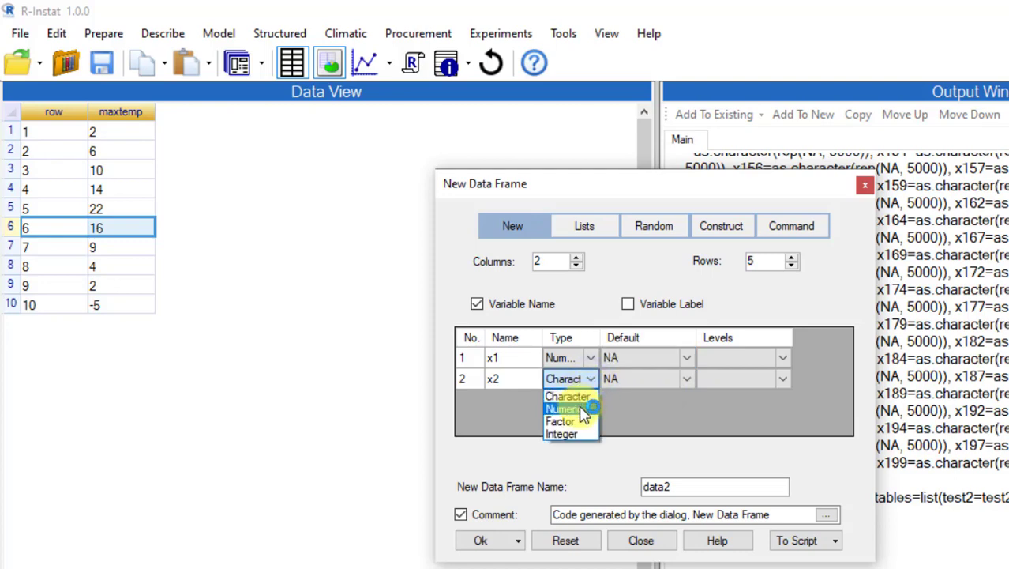
{"action": "left_click", "coordinate": [581, 409]}
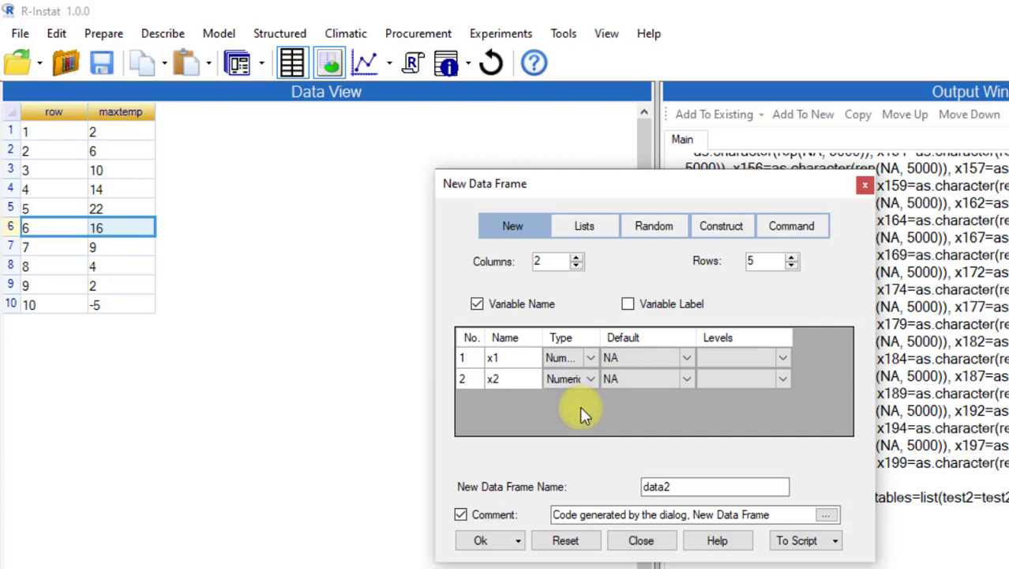
{"action": "left_click", "coordinate": [475, 542]}
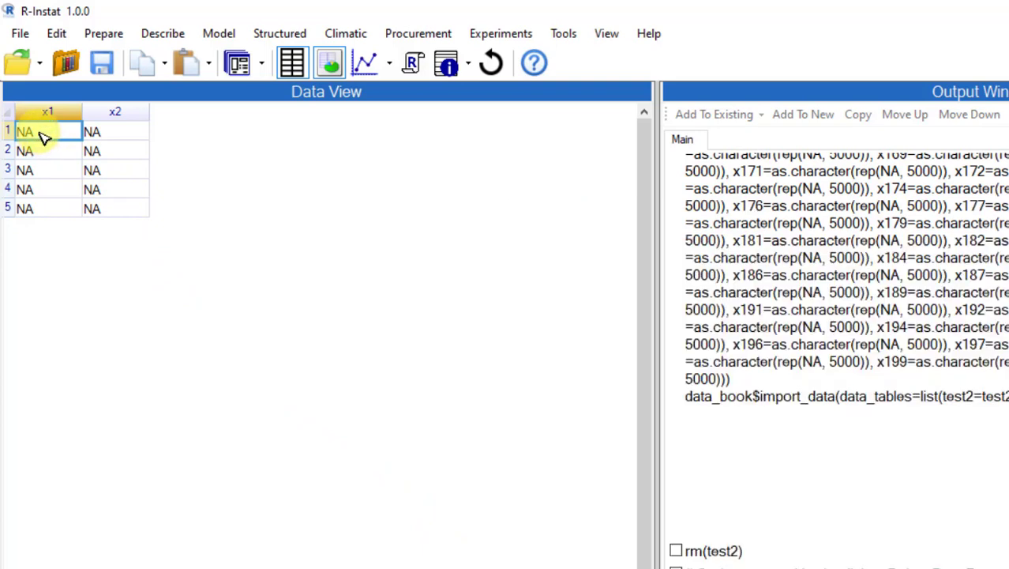
Fill row 1 of data2 with 2 in x1 and 16 in x2.
{"action": "type", "text": "2"}
{"action": "key", "text": "BackSpace"}
{"action": "type", "text": "2"}
{"action": "key", "text": "Tab"}
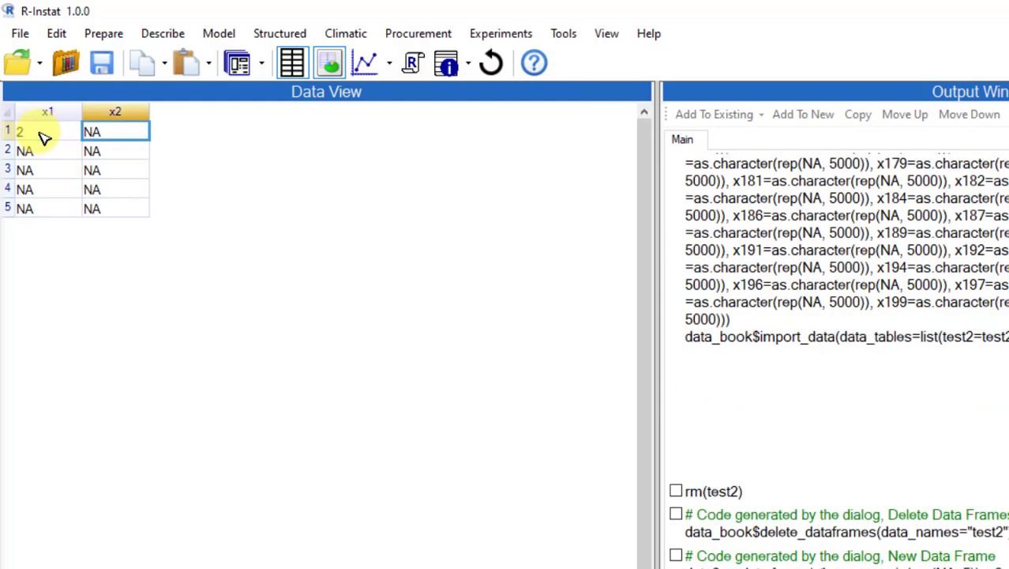
{"action": "type", "text": "16"}
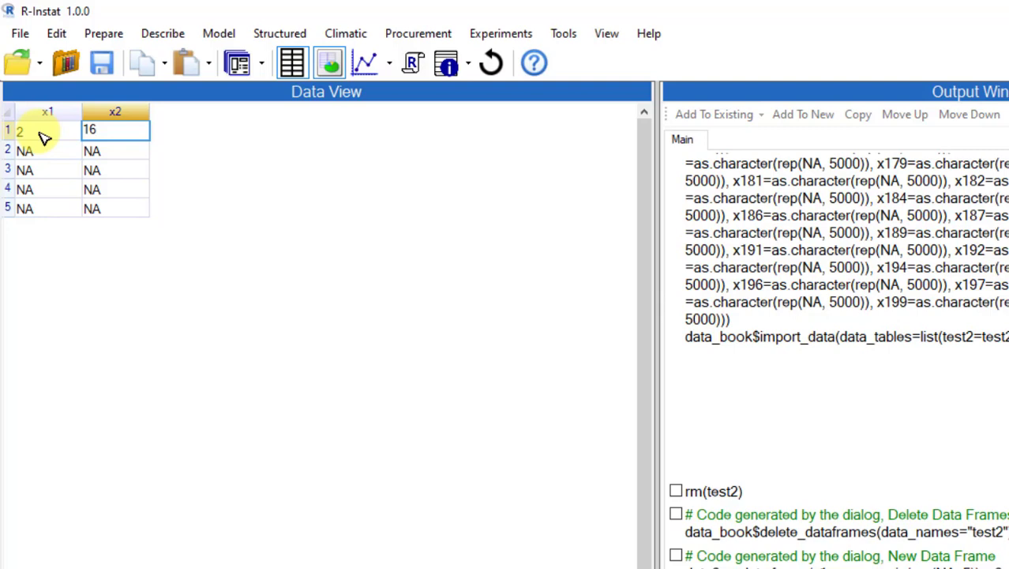
{"action": "key", "text": "BackSpace"}
{"action": "key", "text": "BackSpace"}
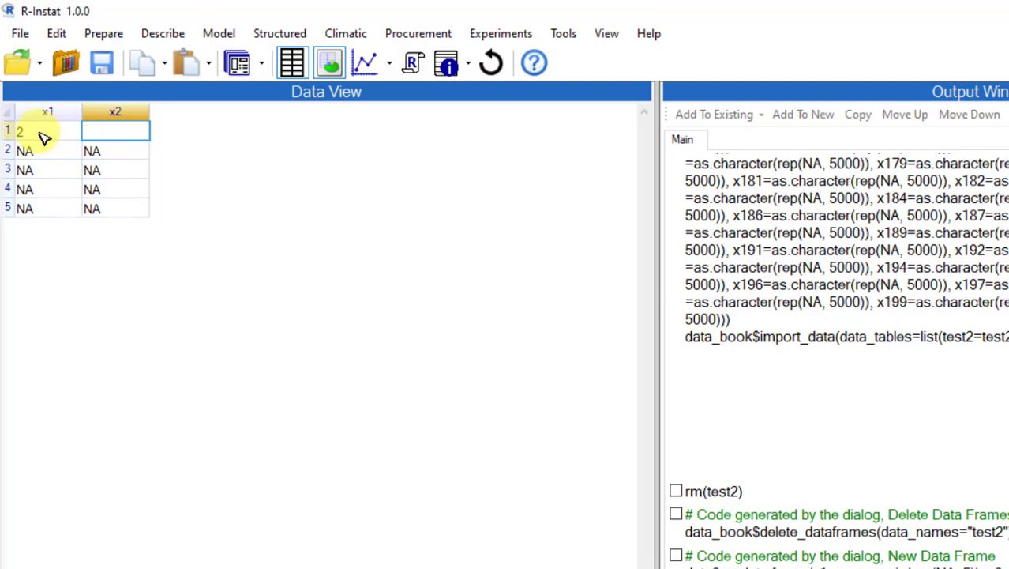
{"action": "type", "text": "16"}
{"action": "key", "text": "Tab"}
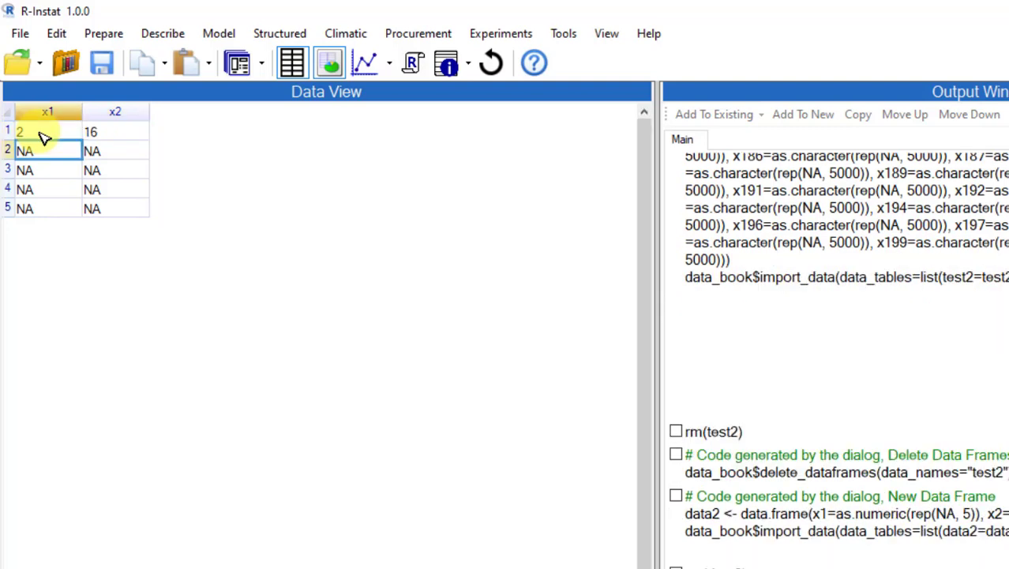
Fill row 2 of data2 with 6 and 9, and row 3 with 10 and 4.
{"action": "type", "text": "6"}
{"action": "key", "text": "Tab"}
{"action": "type", "text": "9"}
{"action": "key", "text": "Tab"}
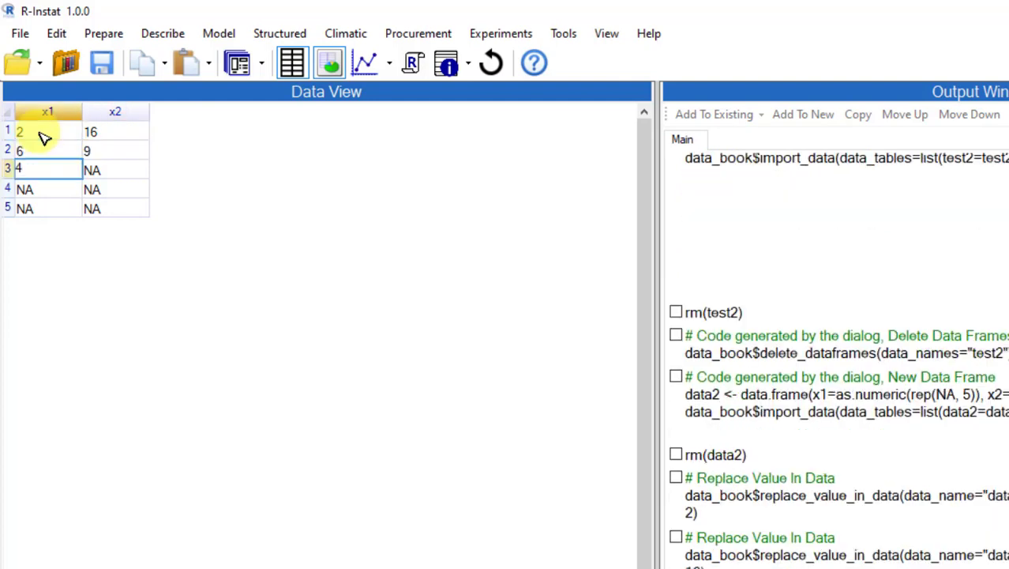
{"action": "type", "text": "10"}
{"action": "key", "text": "Tab"}
{"action": "type", "text": "4"}
{"action": "key", "text": "Tab"}
Fill row 4 of data2 with 14 and 2, and row 5 with 22 and -5.
{"action": "type", "text": "14"}
{"action": "key", "text": "Tab"}
{"action": "type", "text": "2"}
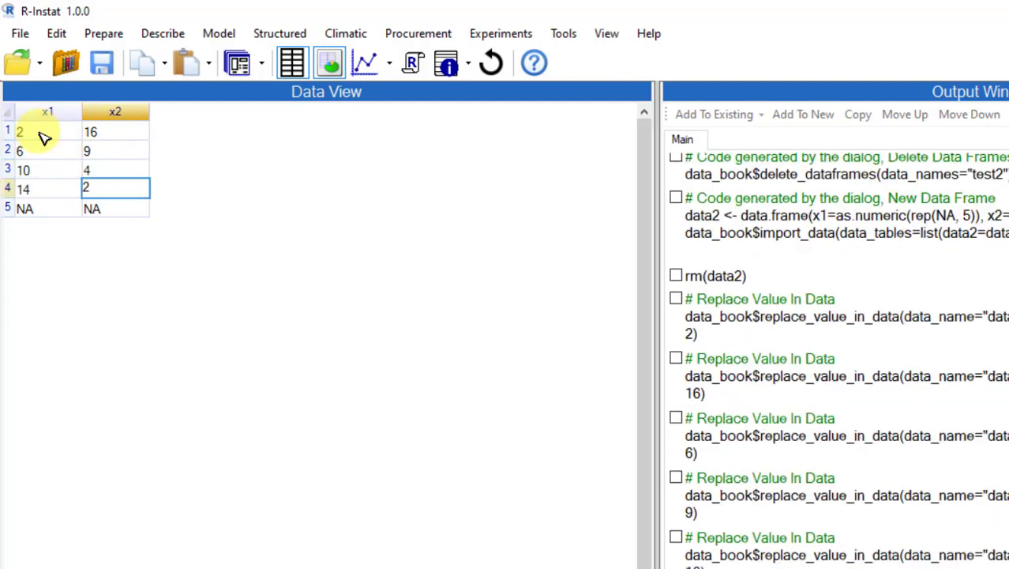
{"action": "key", "text": "Tab"}
{"action": "type", "text": "22"}
{"action": "key", "text": "Tab"}
{"action": "type", "text": "-5"}
{"action": "key", "text": "Return"}
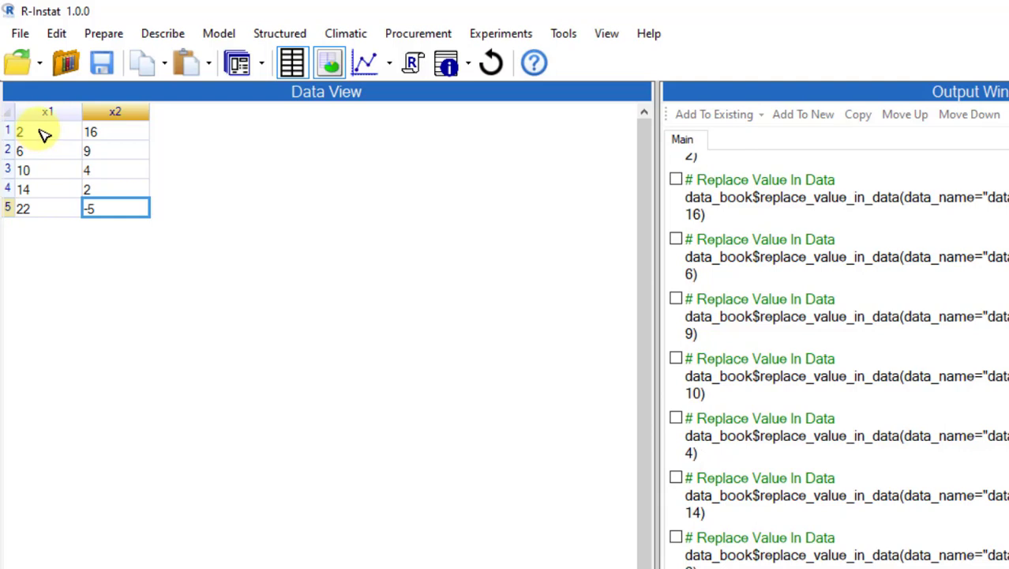
Produce a faceted One Variable Graph of x1 and x2 from the data2 data frame.
{"action": "left_click", "coordinate": [104, 34]}
{"action": "mouse_move", "coordinate": [142, 84]}
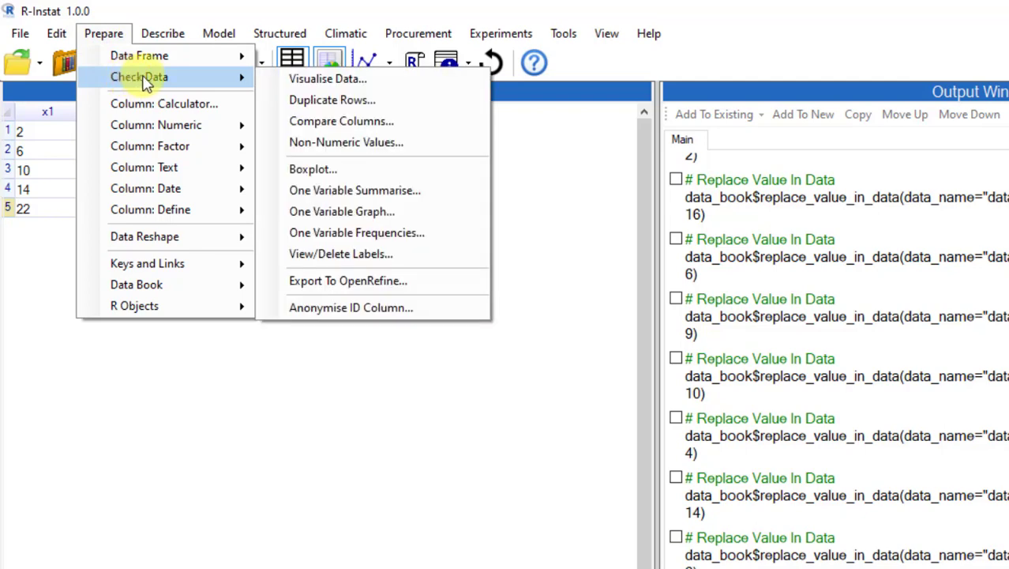
{"action": "left_click", "coordinate": [364, 213]}
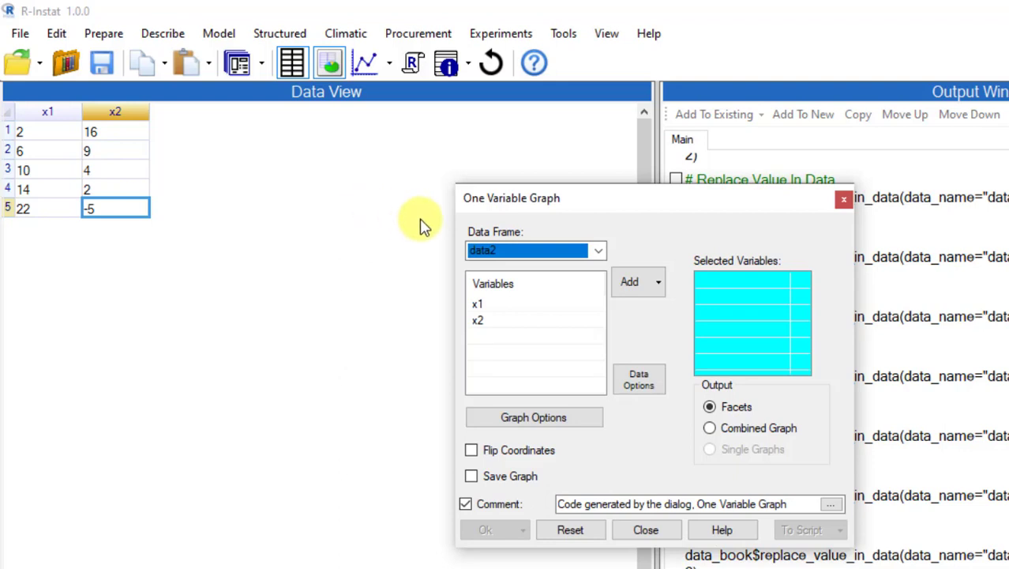
{"action": "left_click", "coordinate": [509, 309]}
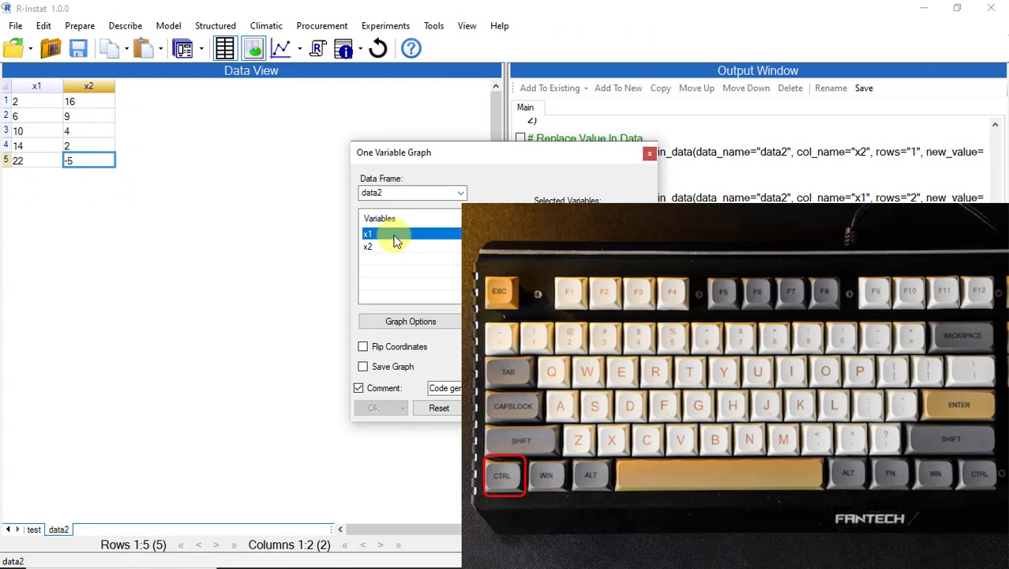
{"action": "left_click", "coordinate": [397, 247], "text": "ctrl"}
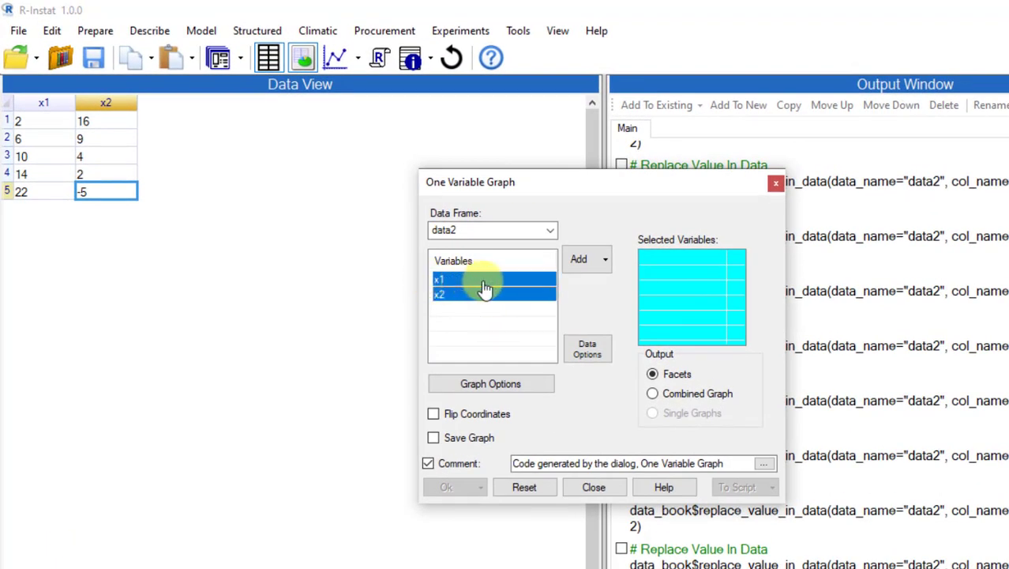
{"action": "left_click", "coordinate": [576, 267]}
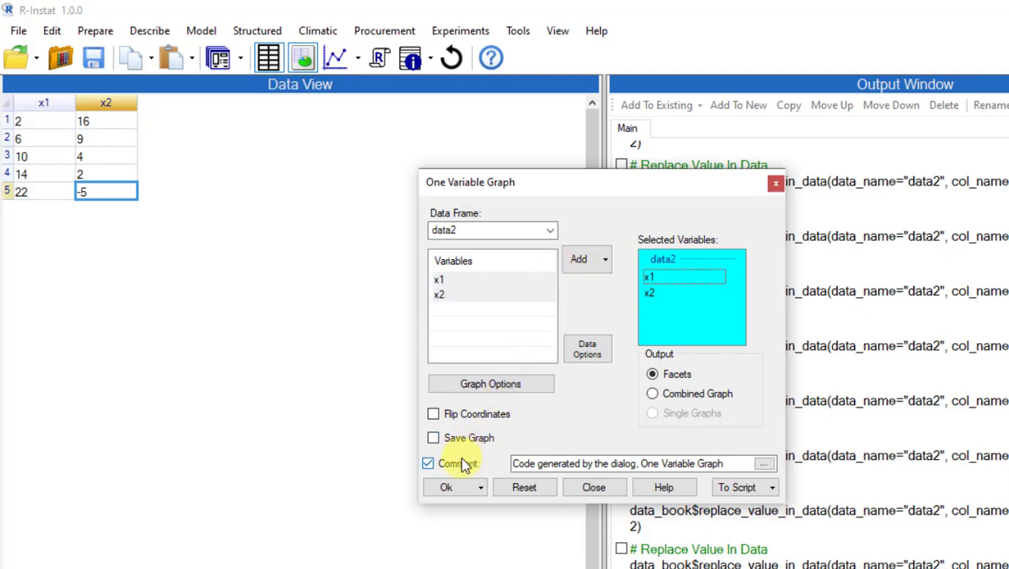
{"action": "left_click", "coordinate": [447, 486]}
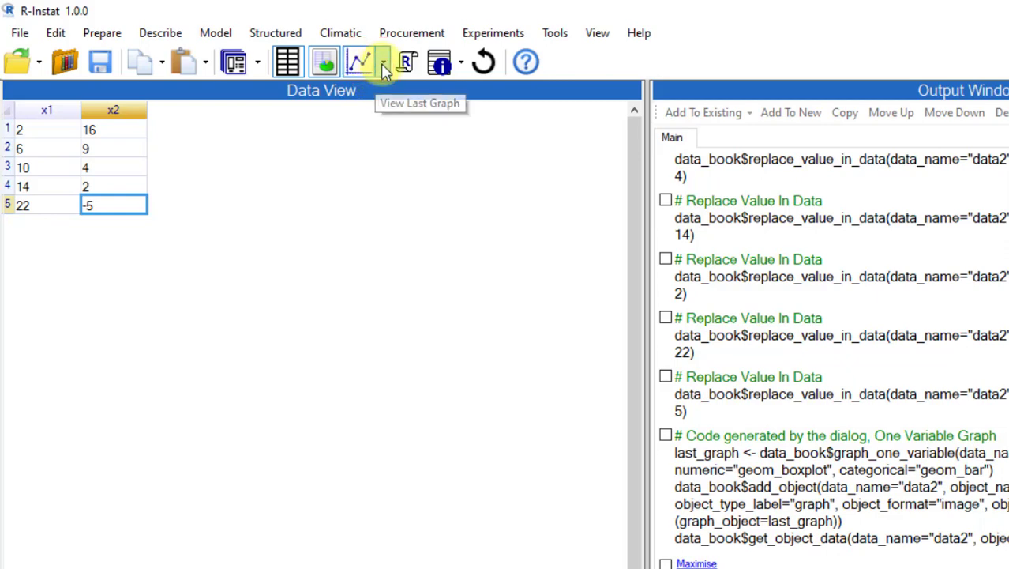
View the last graph in Plotly, inspect the summary values of the x1 and x2 boxplots, and close the viewer.
{"action": "left_click", "coordinate": [383, 66]}
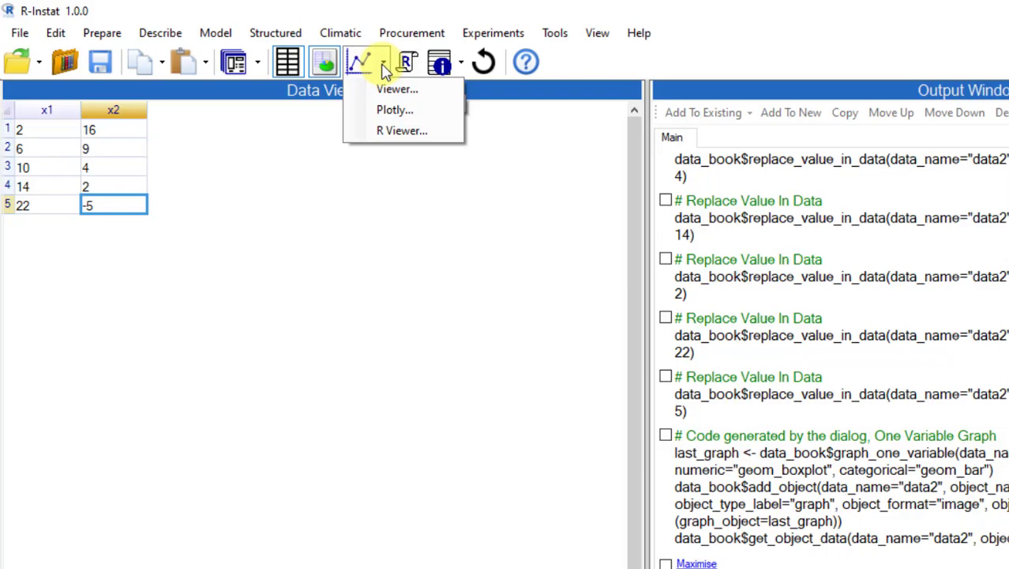
{"action": "left_click", "coordinate": [394, 111]}
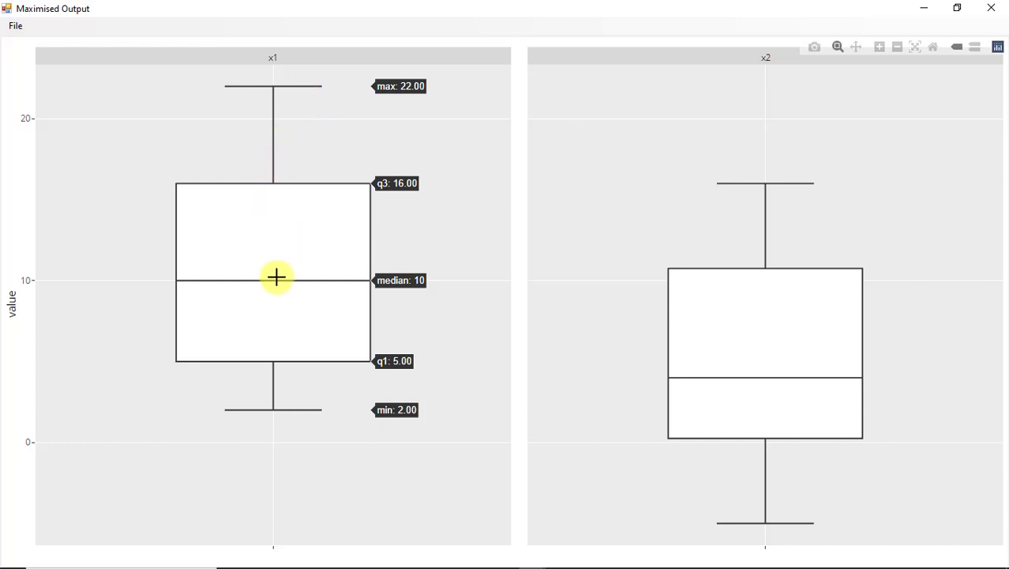
{"action": "mouse_move", "coordinate": [849, 500]}
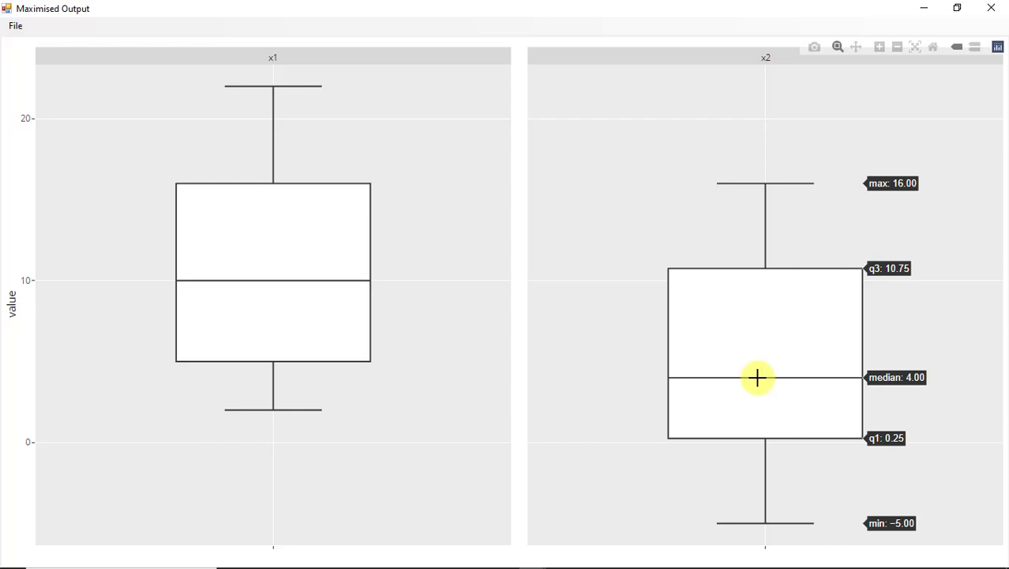
{"action": "mouse_move", "coordinate": [352, 272]}
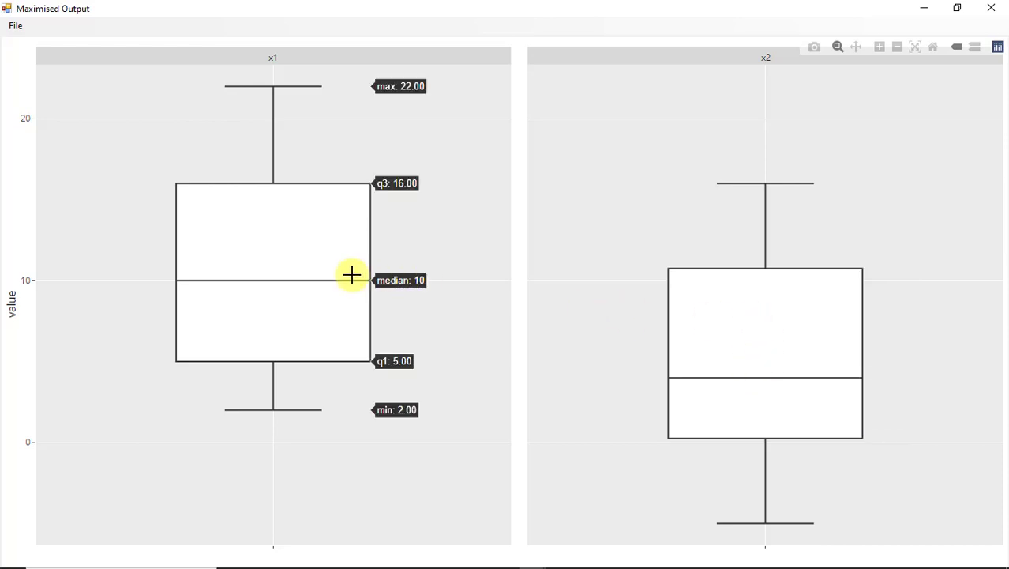
{"action": "left_click", "coordinate": [992, 11]}
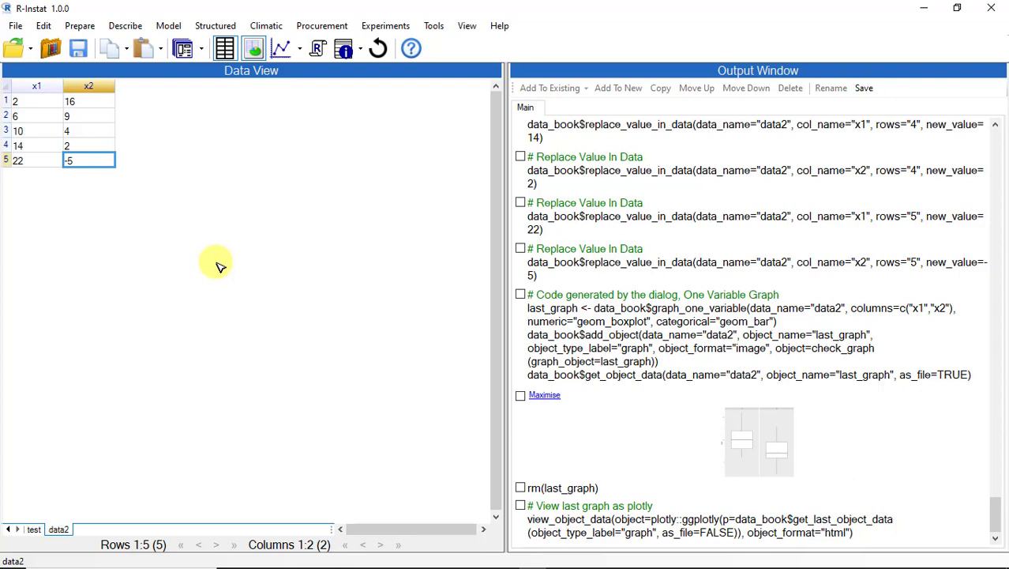
Save the data book to test_data.RDS and close the data book.
{"action": "left_click", "coordinate": [75, 47]}
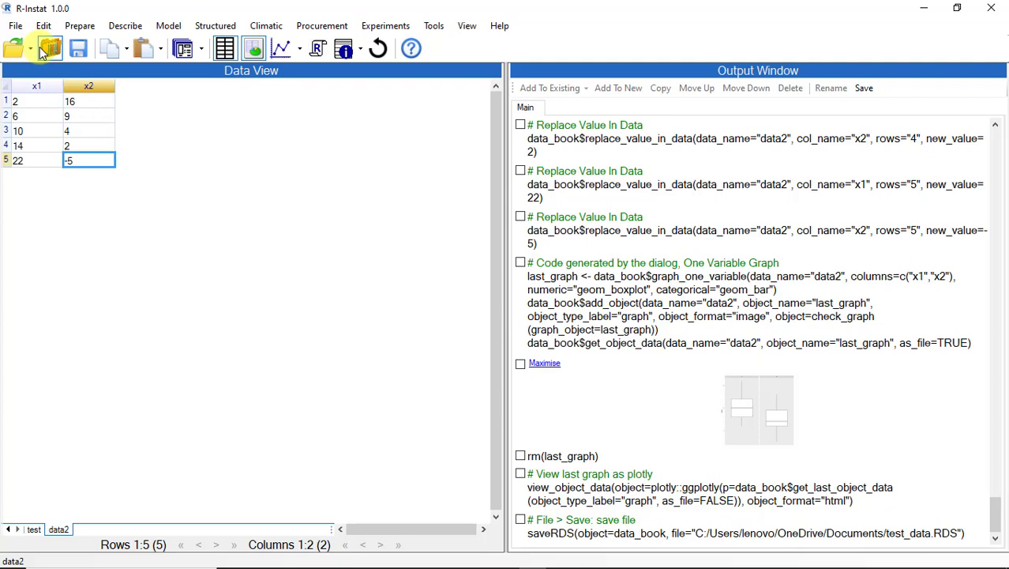
{"action": "left_click", "coordinate": [14, 25]}
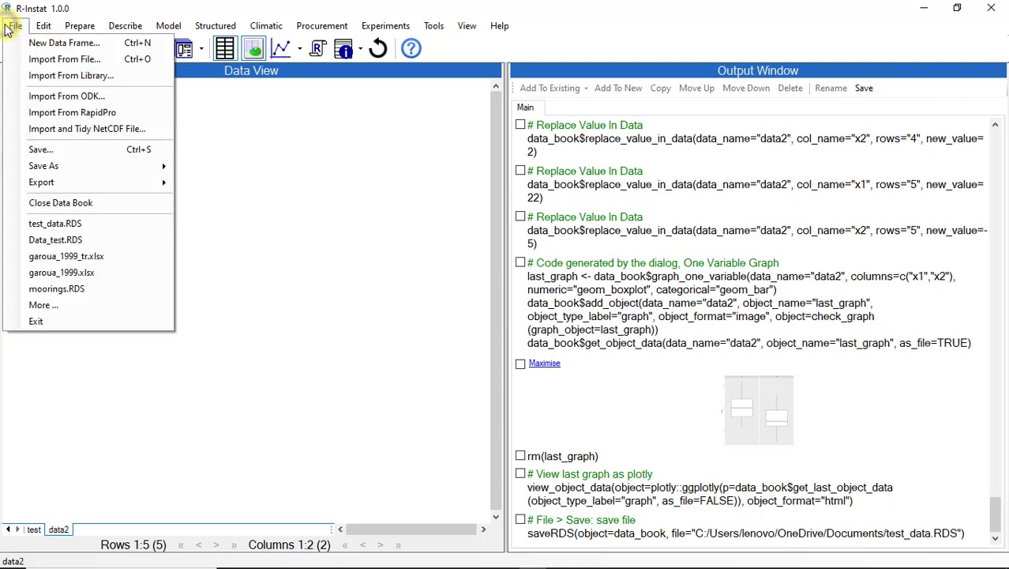
{"action": "left_click", "coordinate": [56, 204]}
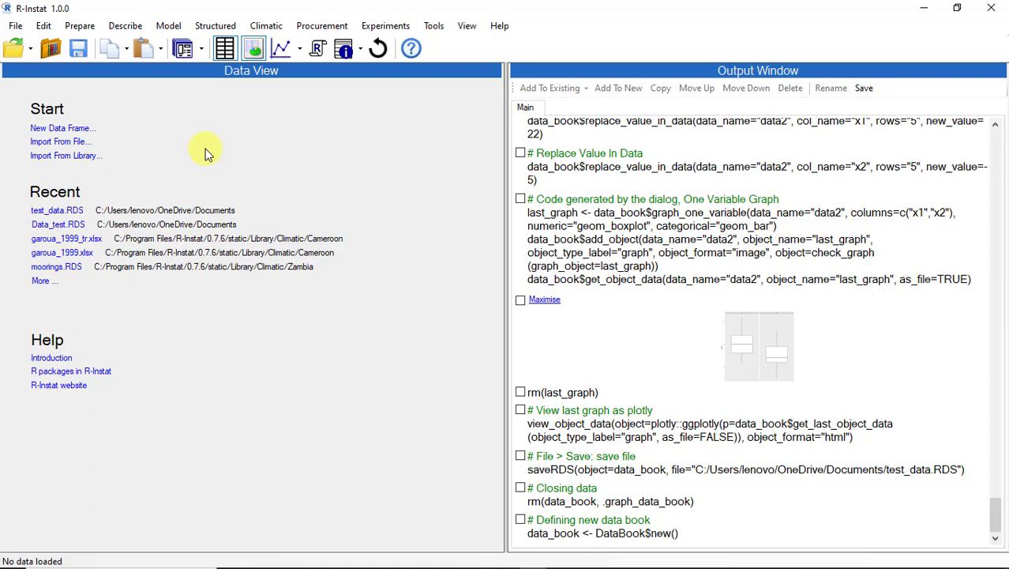
Reopen test_data.RDS from the recently used files.
{"action": "left_click", "coordinate": [30, 52]}
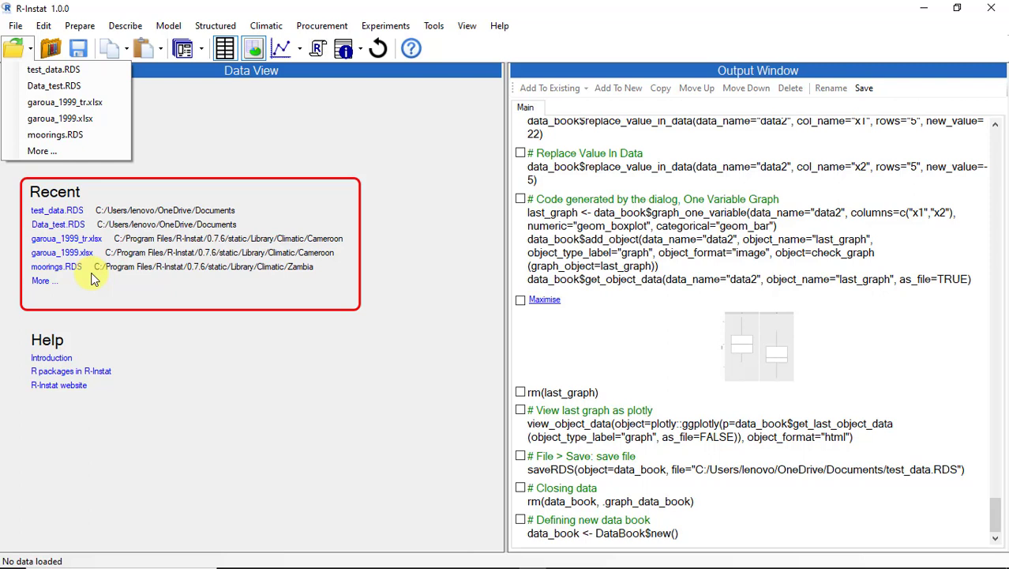
{"action": "left_click", "coordinate": [14, 27]}
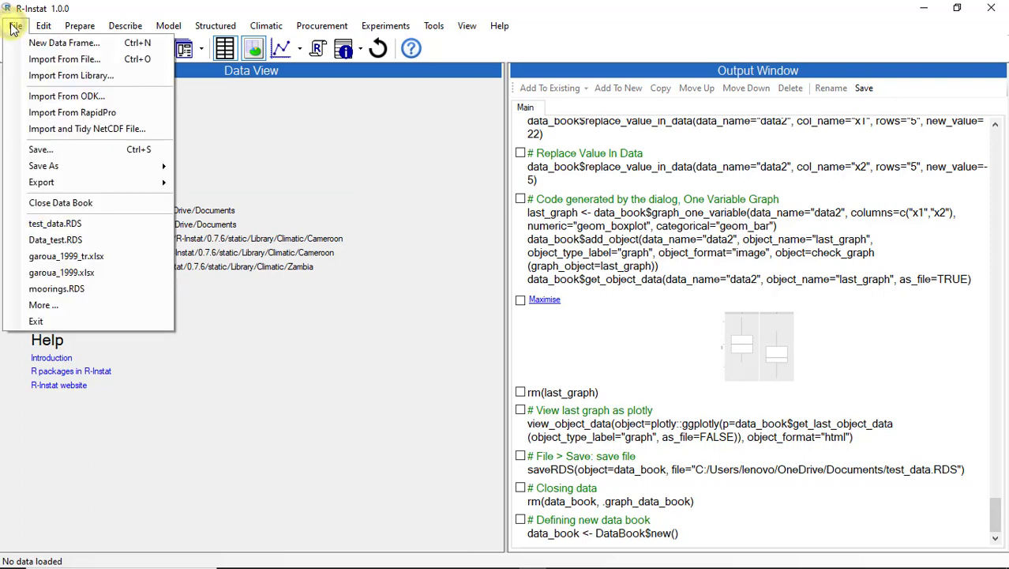
{"action": "left_click", "coordinate": [129, 225]}
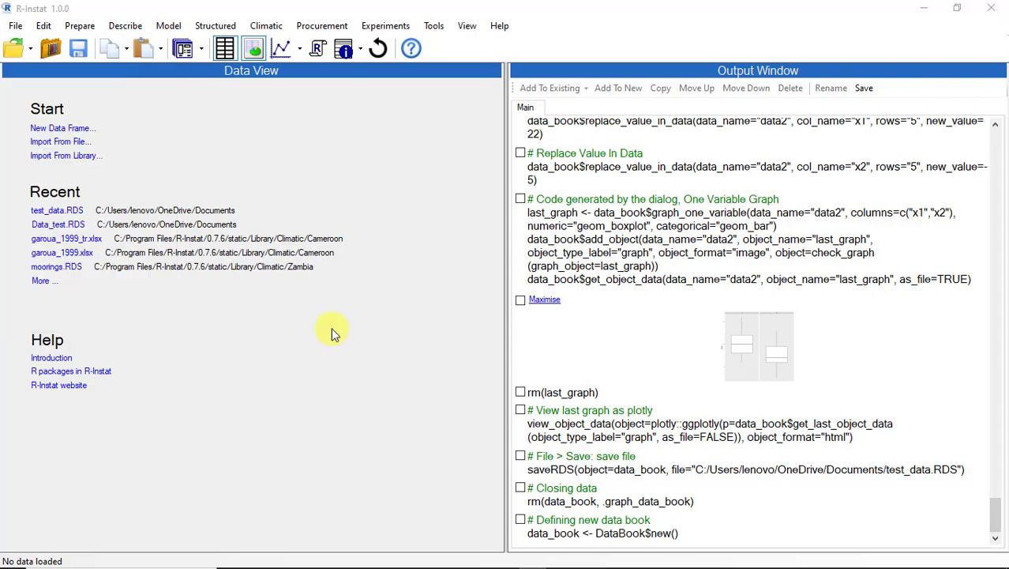